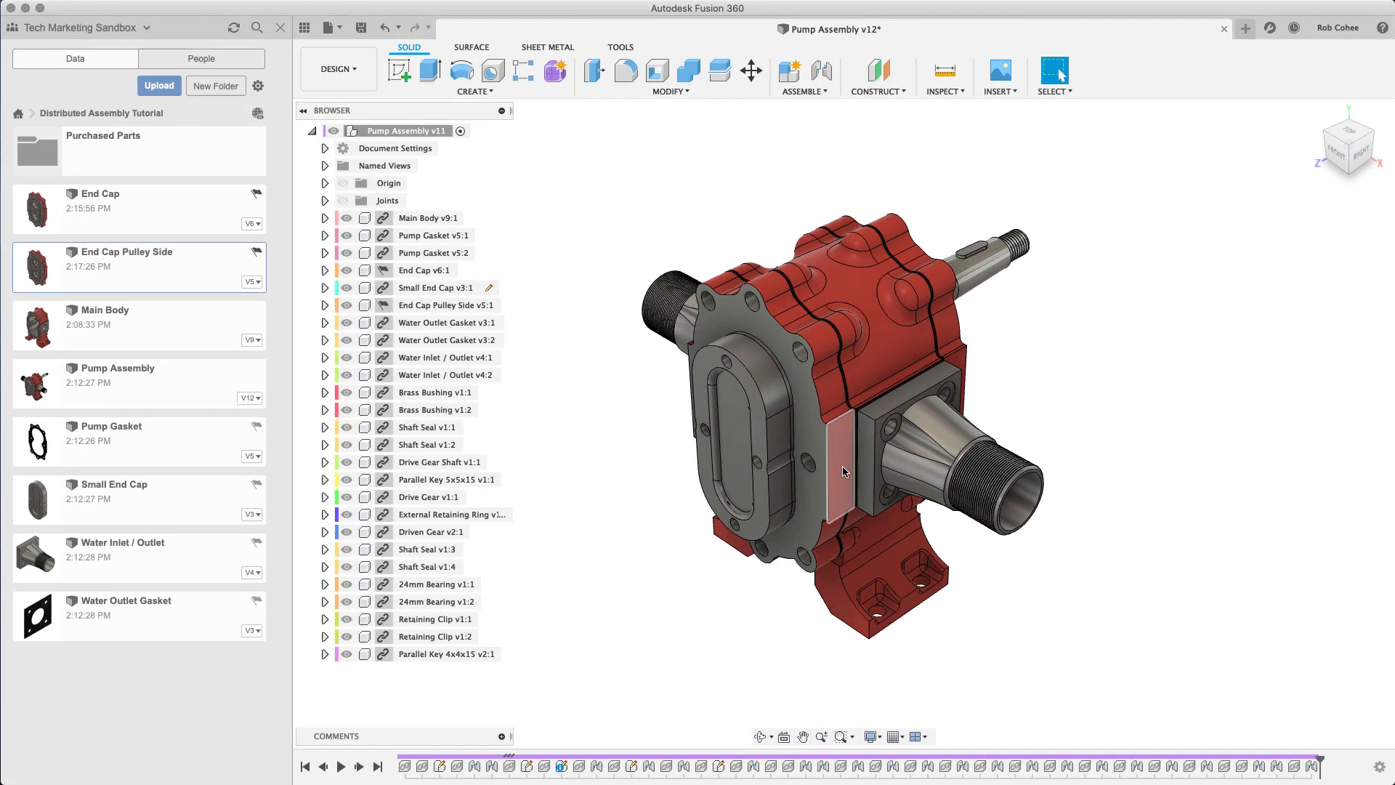
{"action": "scroll", "coordinate": [844, 471], "scroll_direction": "up", "scroll_amount": 2}
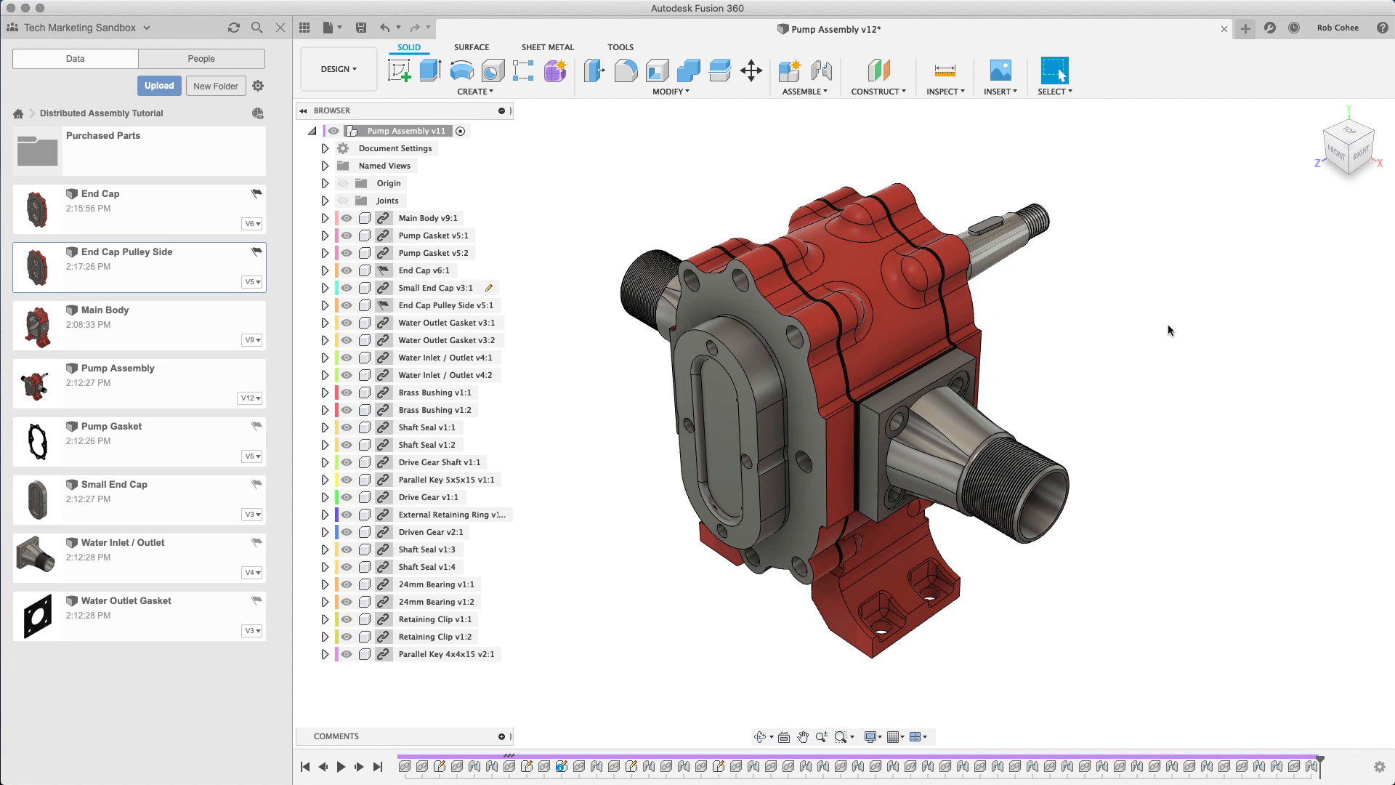
Step: Open the Purchased Parts folder in the Data Panel
{"action": "double_click", "coordinate": [197, 164]}
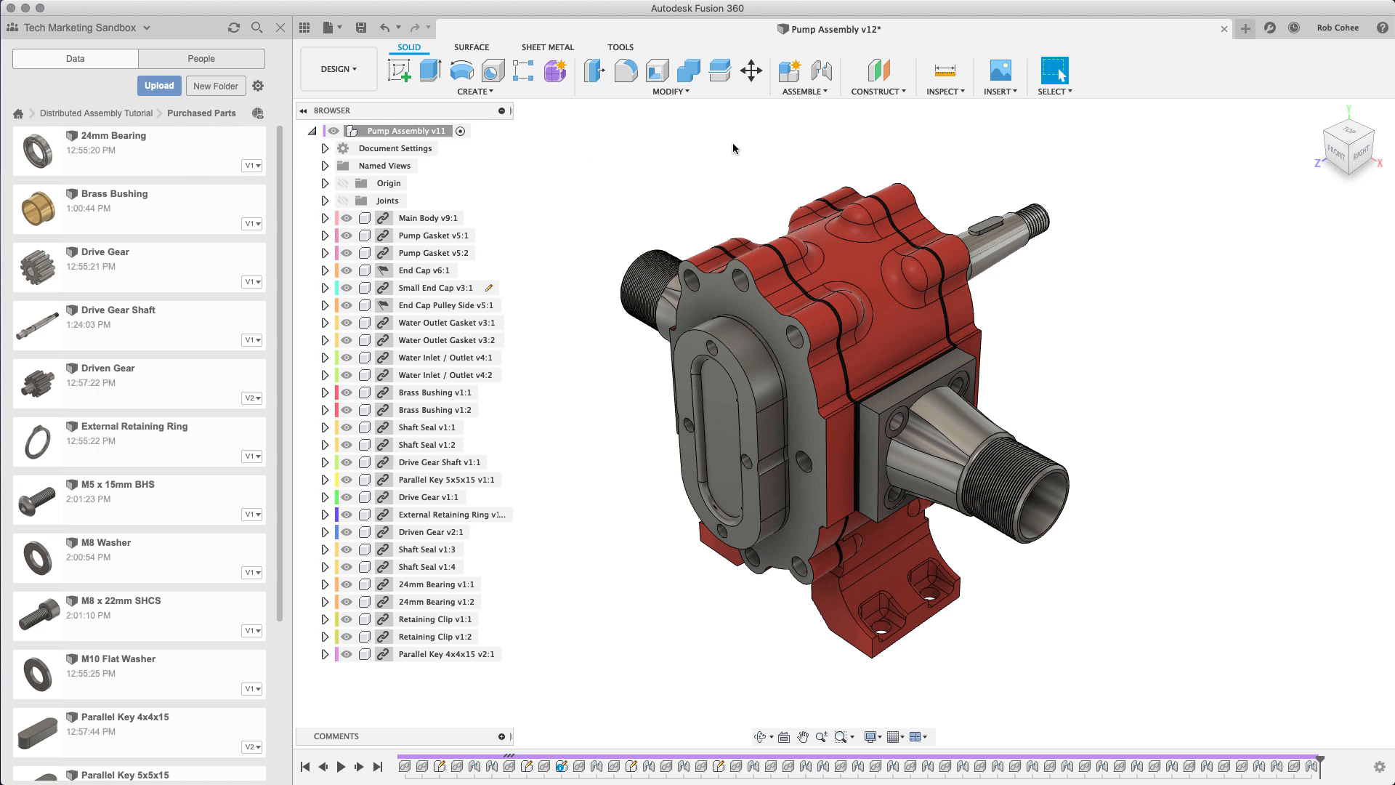
Step: Start a new design and browse the McMaster-Carr catalog to metric general purpose washers
{"action": "left_click", "coordinate": [1248, 30]}
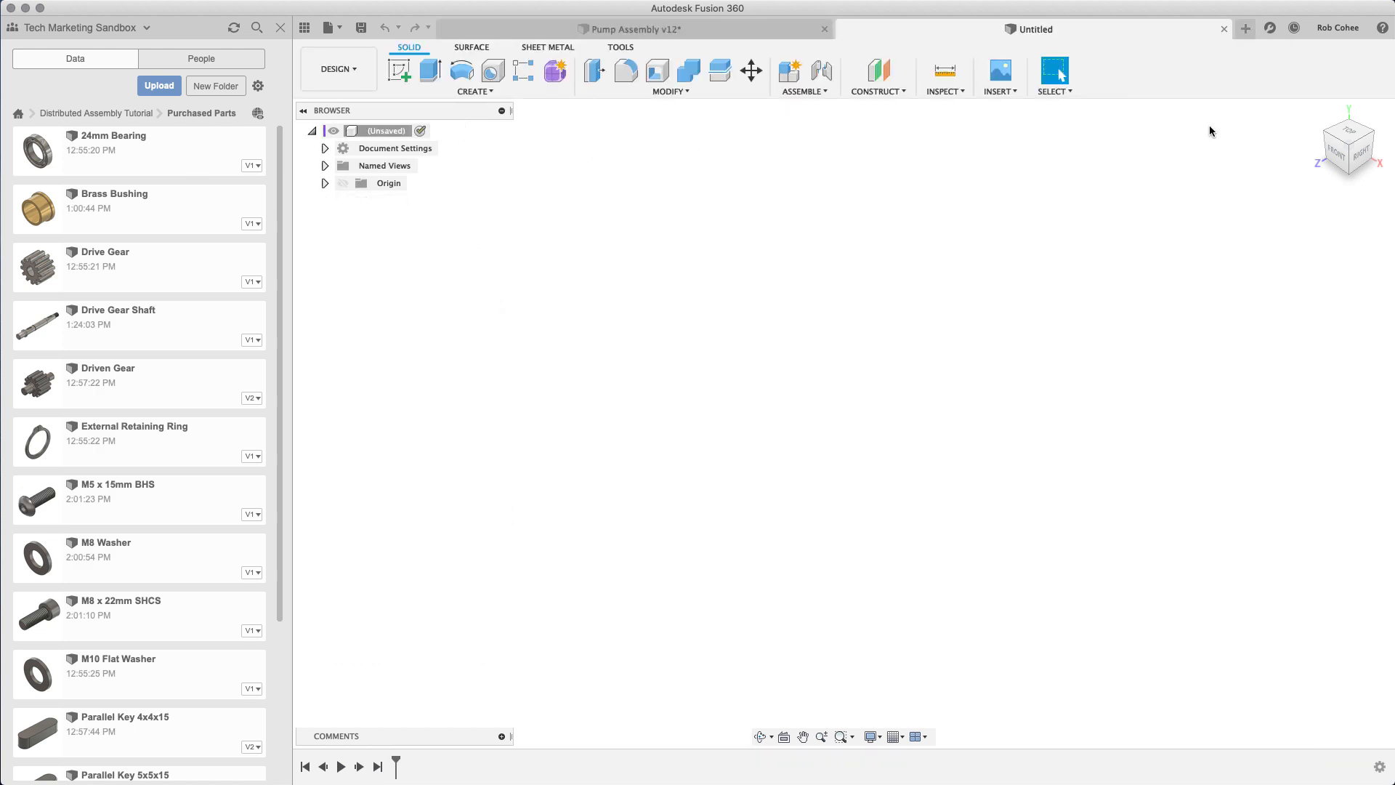
{"action": "left_click", "coordinate": [1000, 90]}
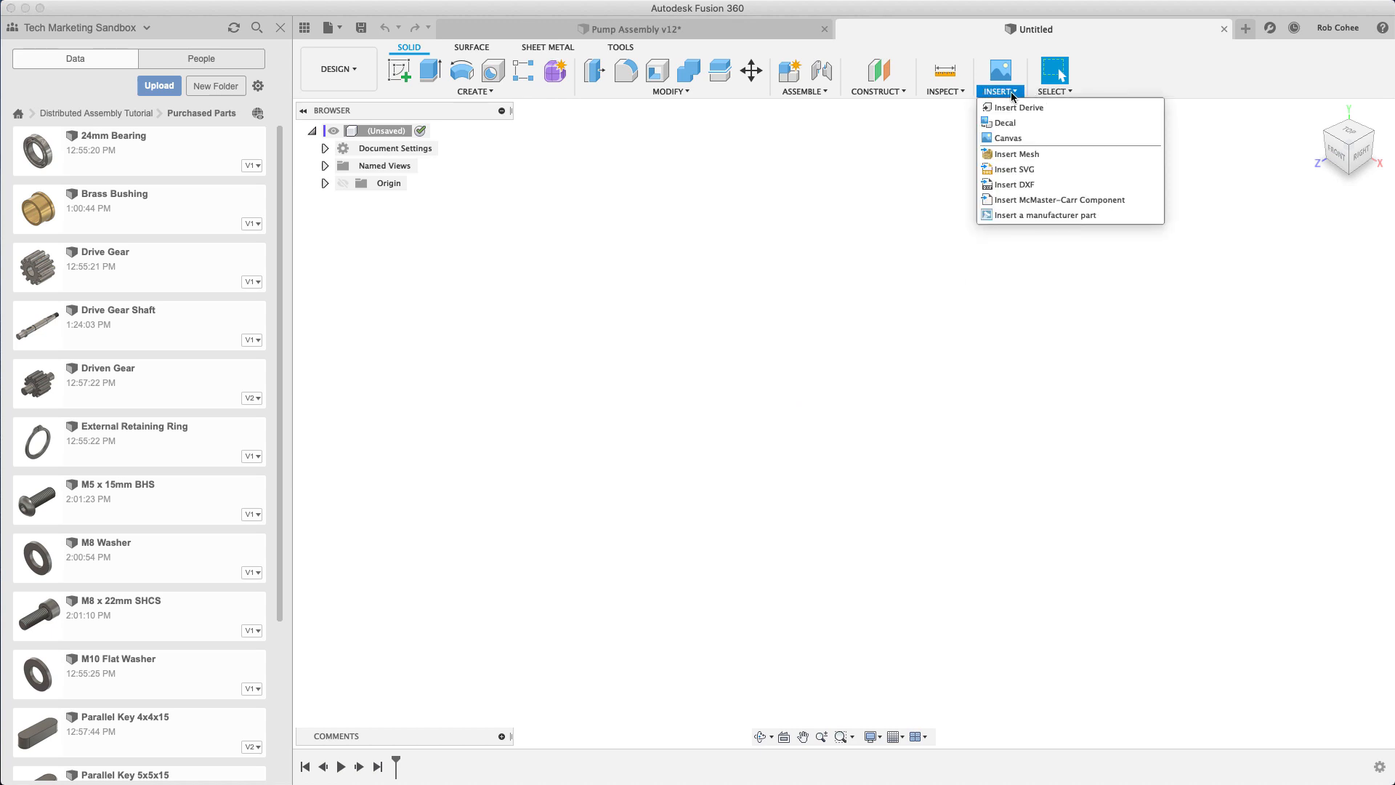
{"action": "left_click", "coordinate": [1038, 200]}
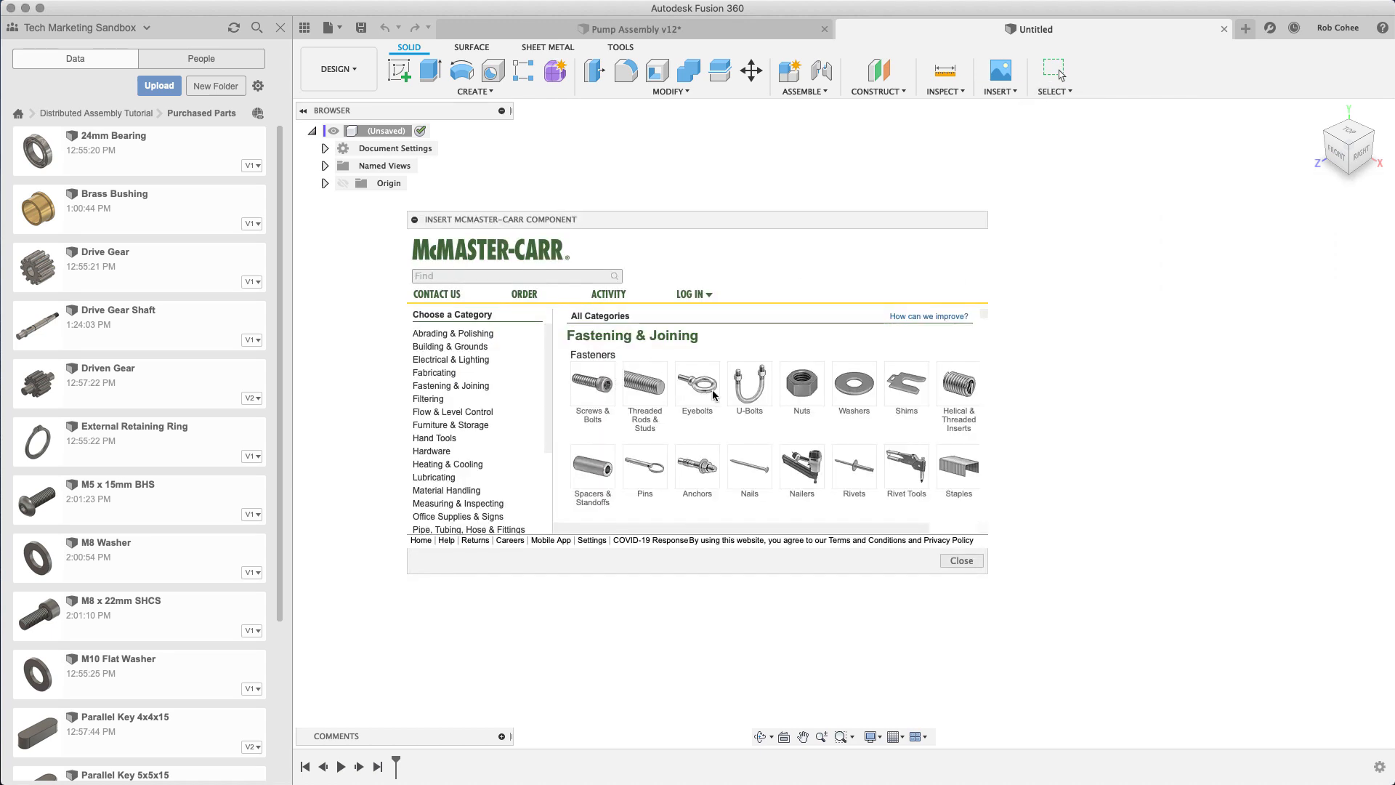
{"action": "left_click", "coordinate": [854, 383]}
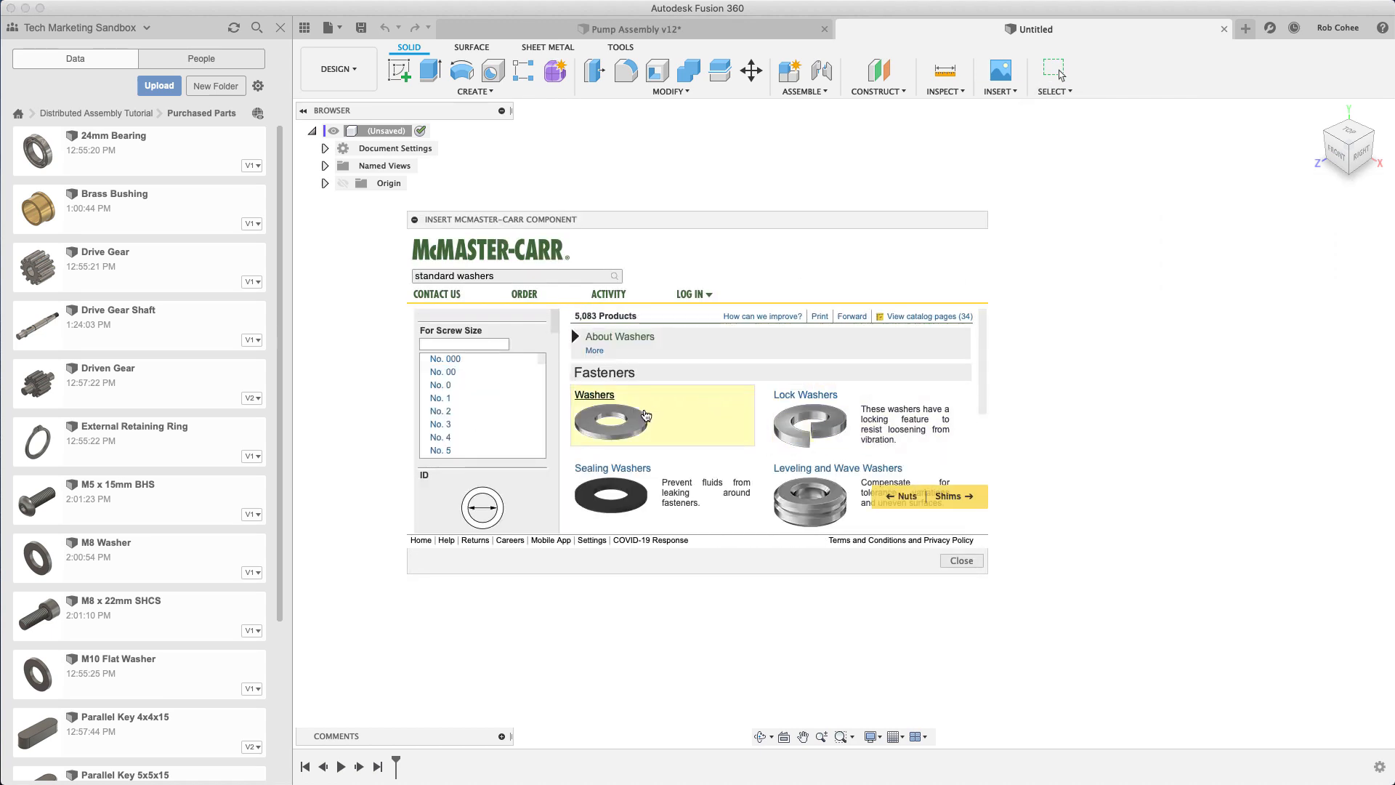
{"action": "left_click", "coordinate": [645, 416]}
{"action": "left_click", "coordinate": [643, 416]}
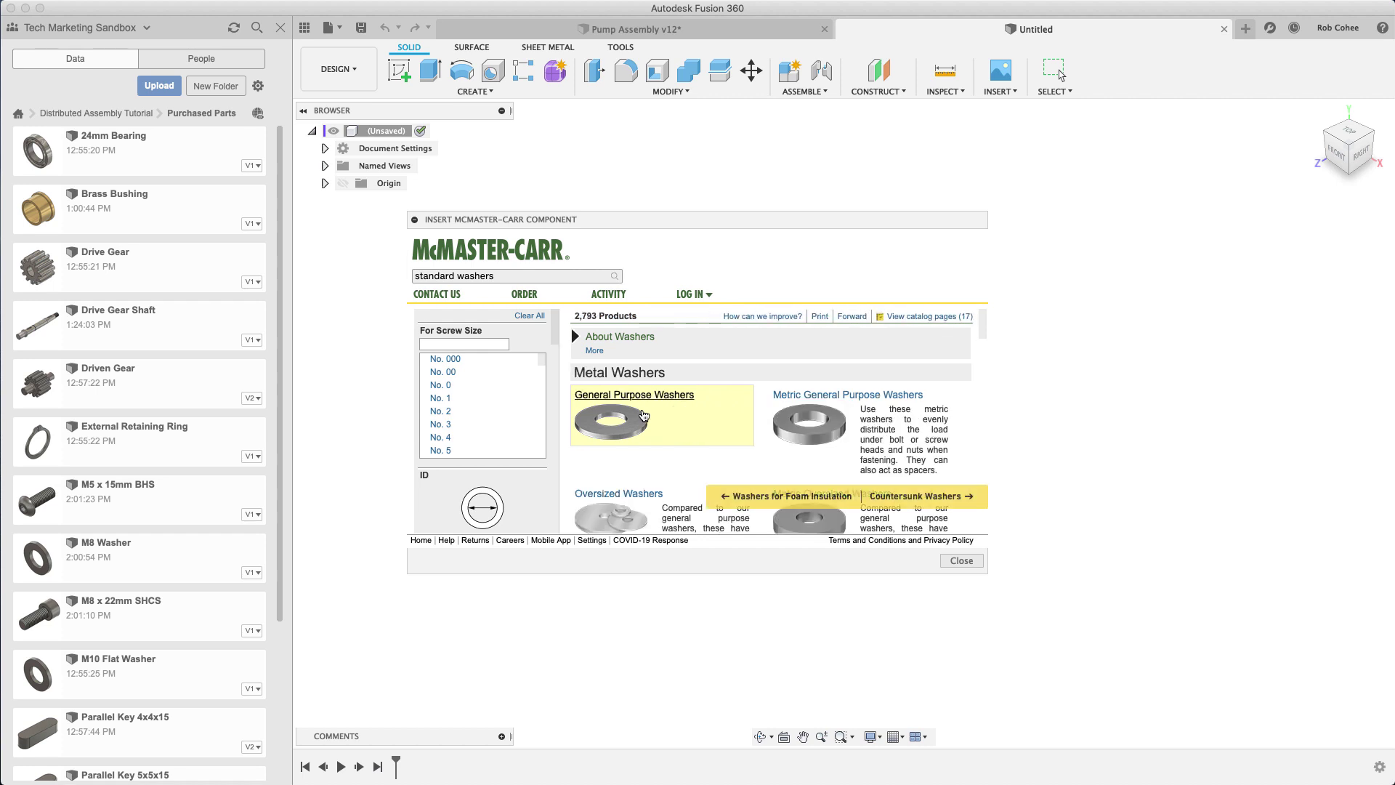
{"action": "left_click", "coordinate": [810, 416]}
{"action": "scroll", "coordinate": [498, 416], "scroll_direction": "down", "scroll_amount": 2}
{"action": "scroll", "coordinate": [495, 418], "scroll_direction": "down", "scroll_amount": 1}
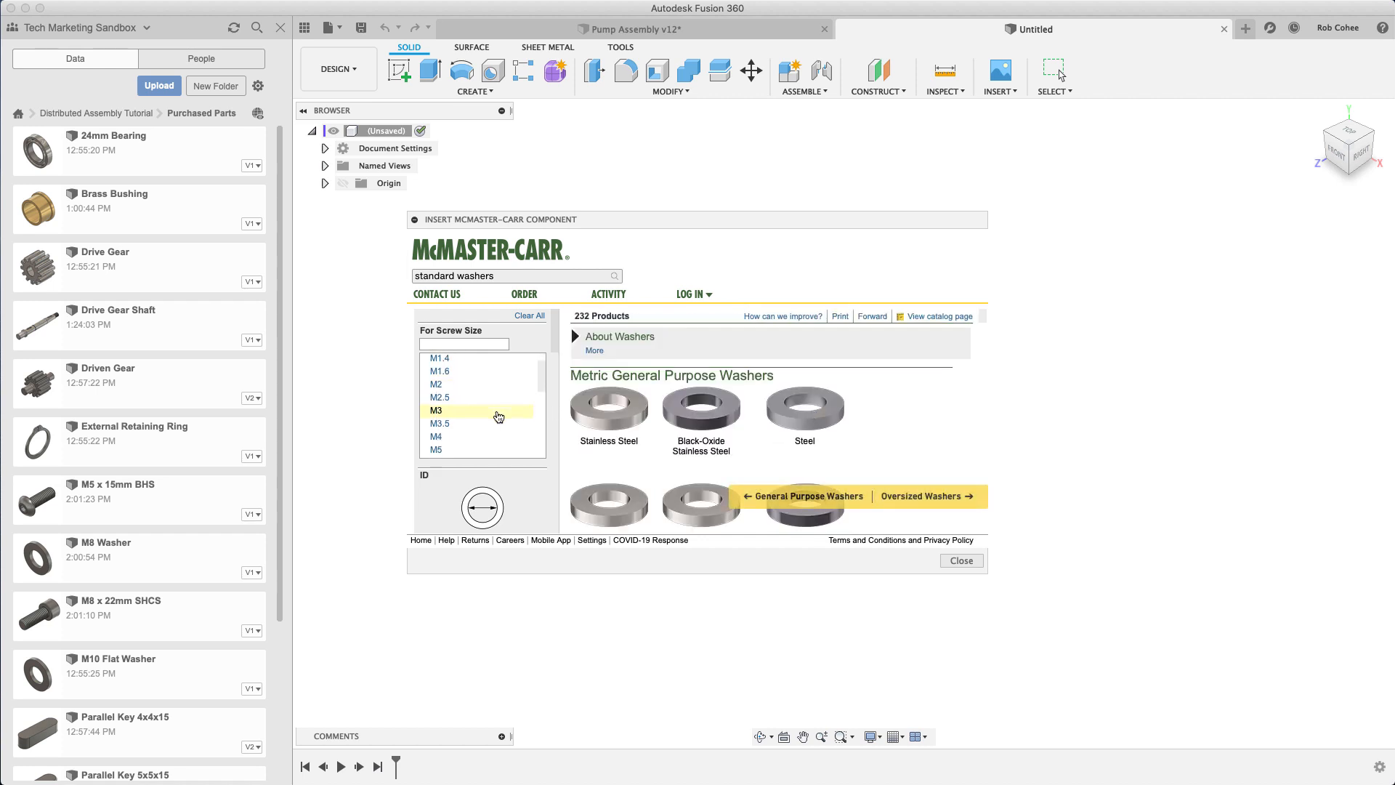
{"action": "scroll", "coordinate": [493, 417], "scroll_direction": "down", "scroll_amount": 1}
{"action": "scroll", "coordinate": [489, 418], "scroll_direction": "down", "scroll_amount": 1}
Step: Insert the M6 black-oxide stainless steel washer 98269A450 as a 3-D STEP component
{"action": "left_click", "coordinate": [474, 428]}
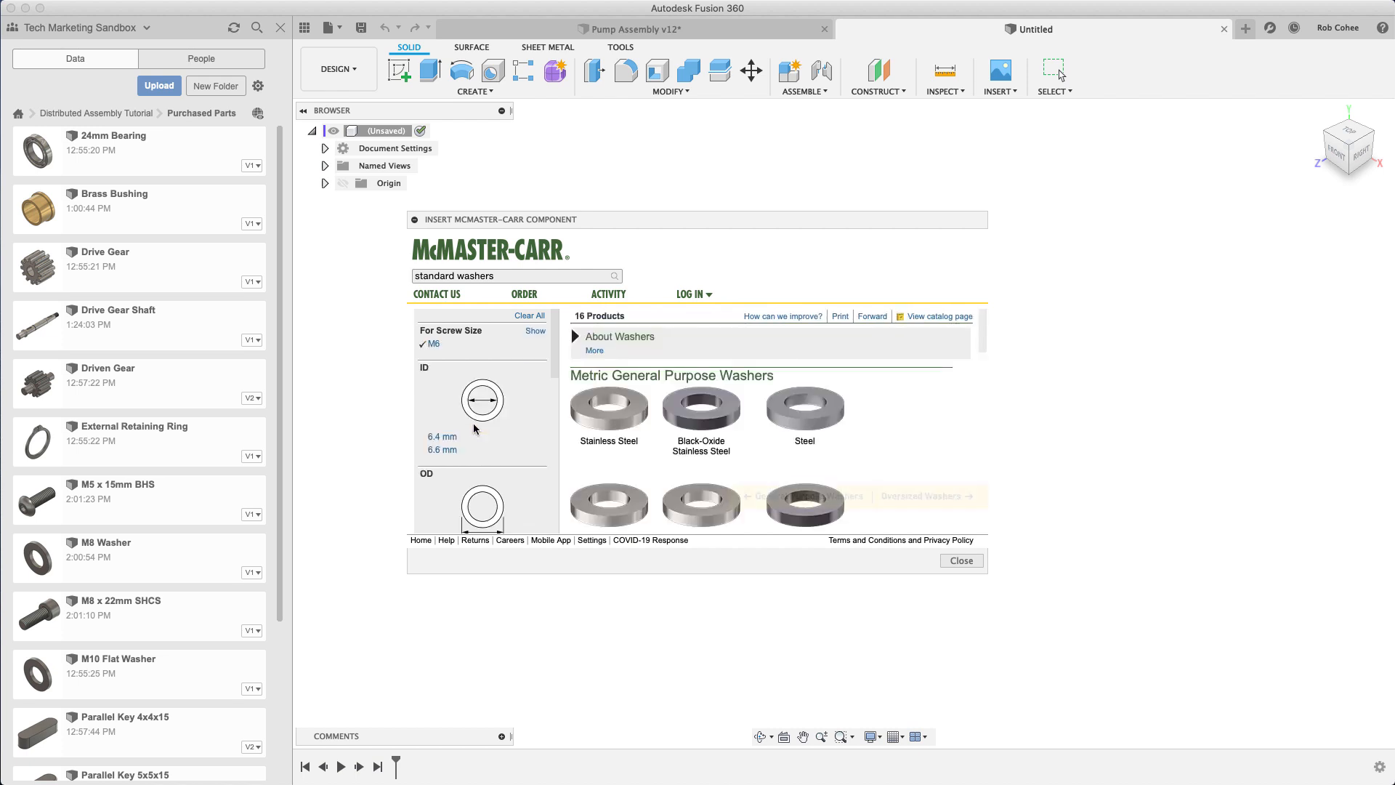
{"action": "left_click", "coordinate": [690, 405]}
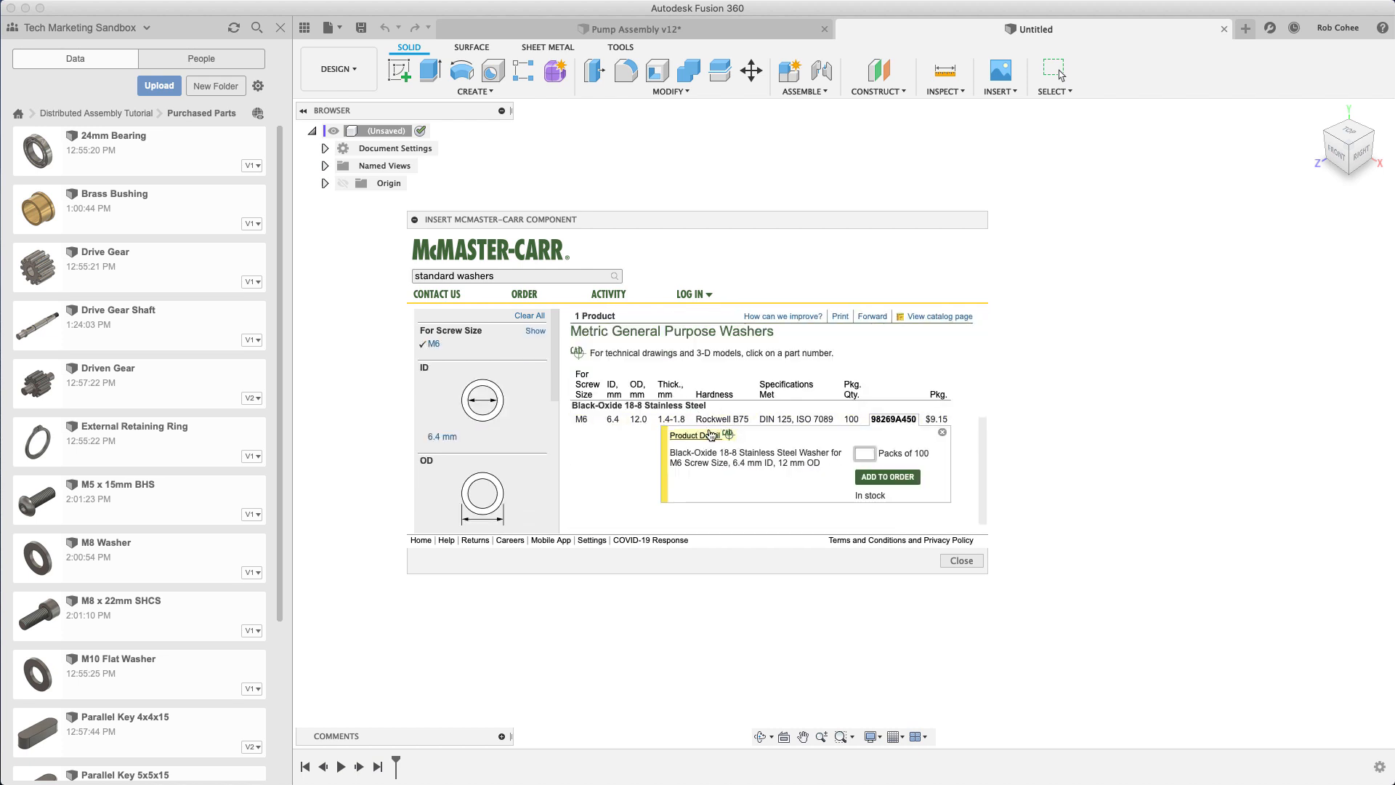
{"action": "left_click", "coordinate": [694, 435]}
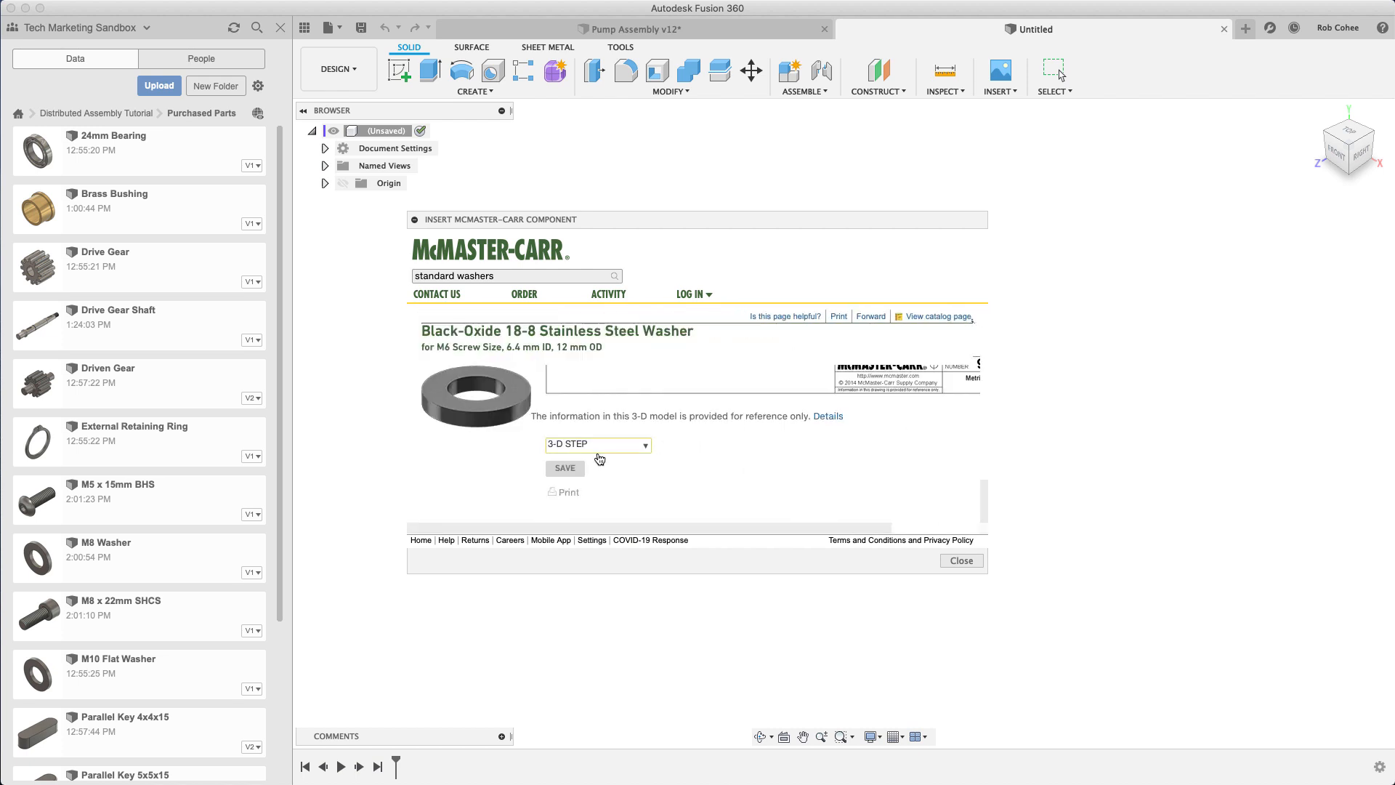
{"action": "left_click", "coordinate": [576, 469]}
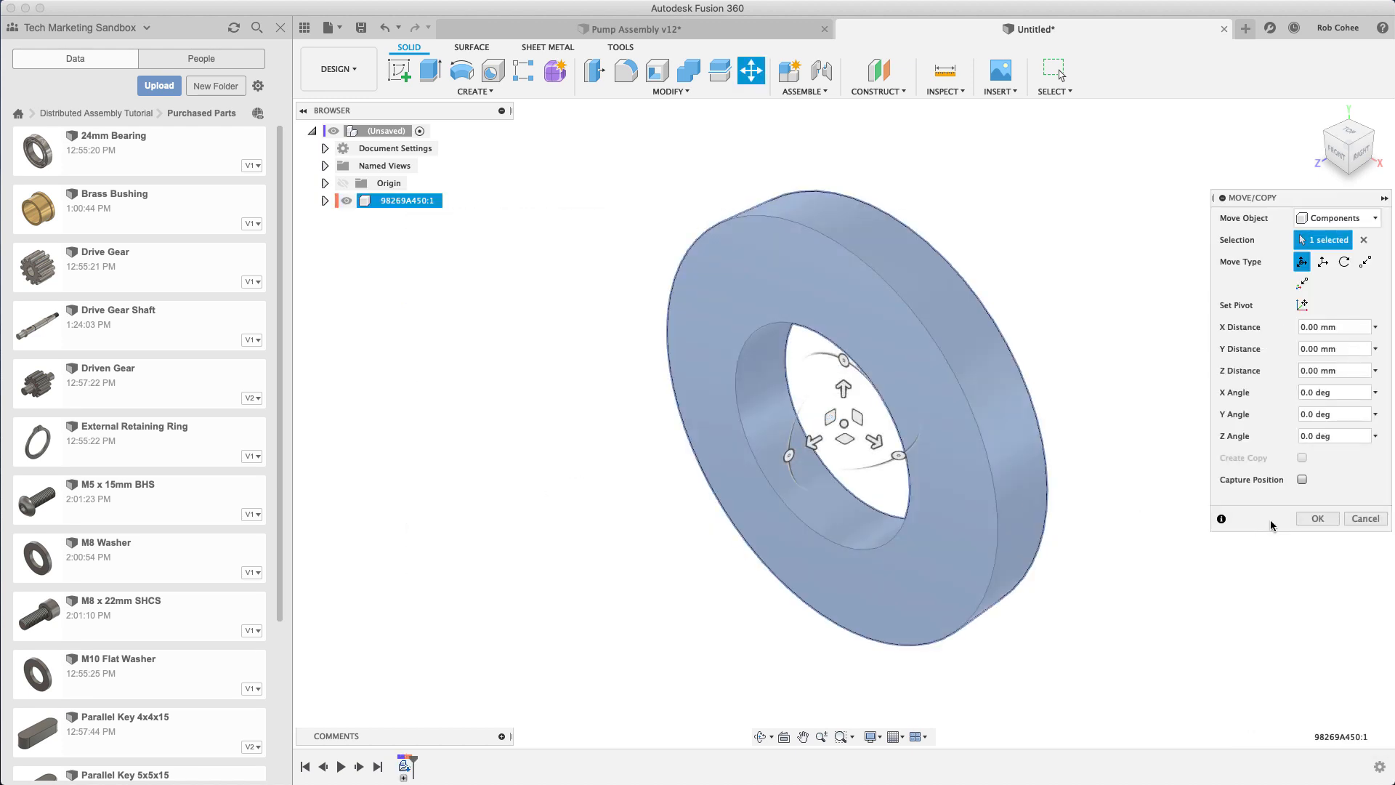
{"action": "left_click", "coordinate": [1318, 520]}
Step: Browse the McMaster-Carr catalog to metric fully threaded alloy steel socket head screws
{"action": "left_click", "coordinate": [1000, 91]}
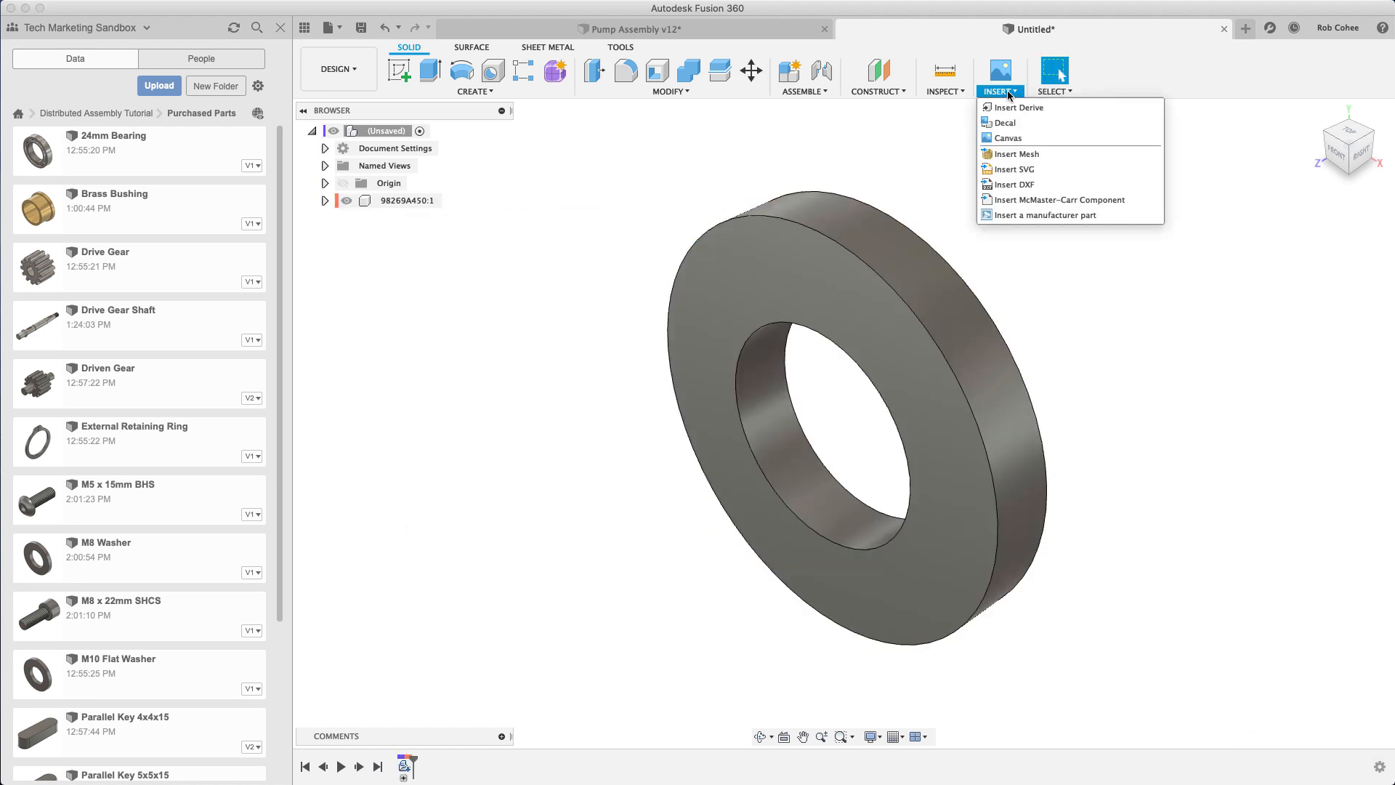
{"action": "left_click", "coordinate": [1051, 198]}
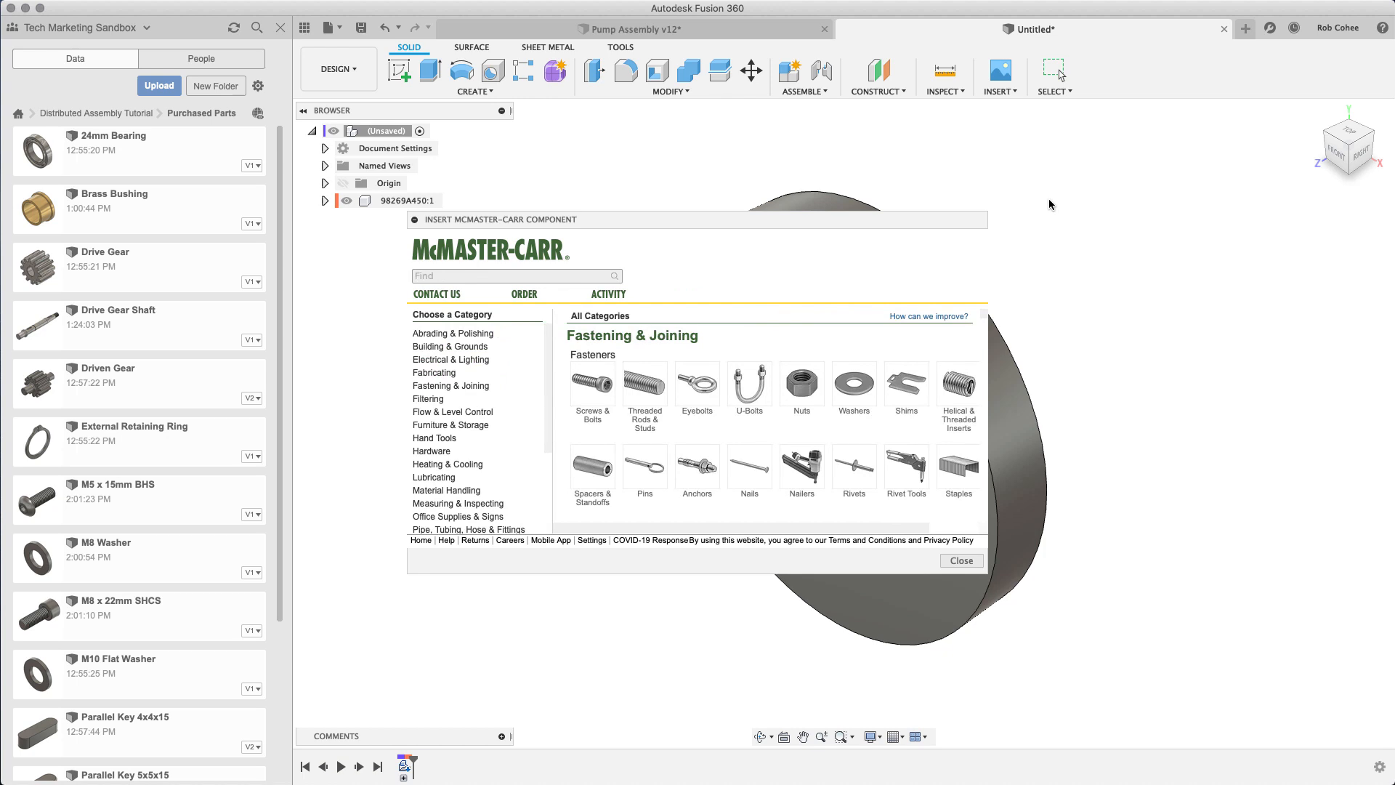
{"action": "left_click", "coordinate": [595, 395]}
{"action": "left_click", "coordinate": [595, 395]}
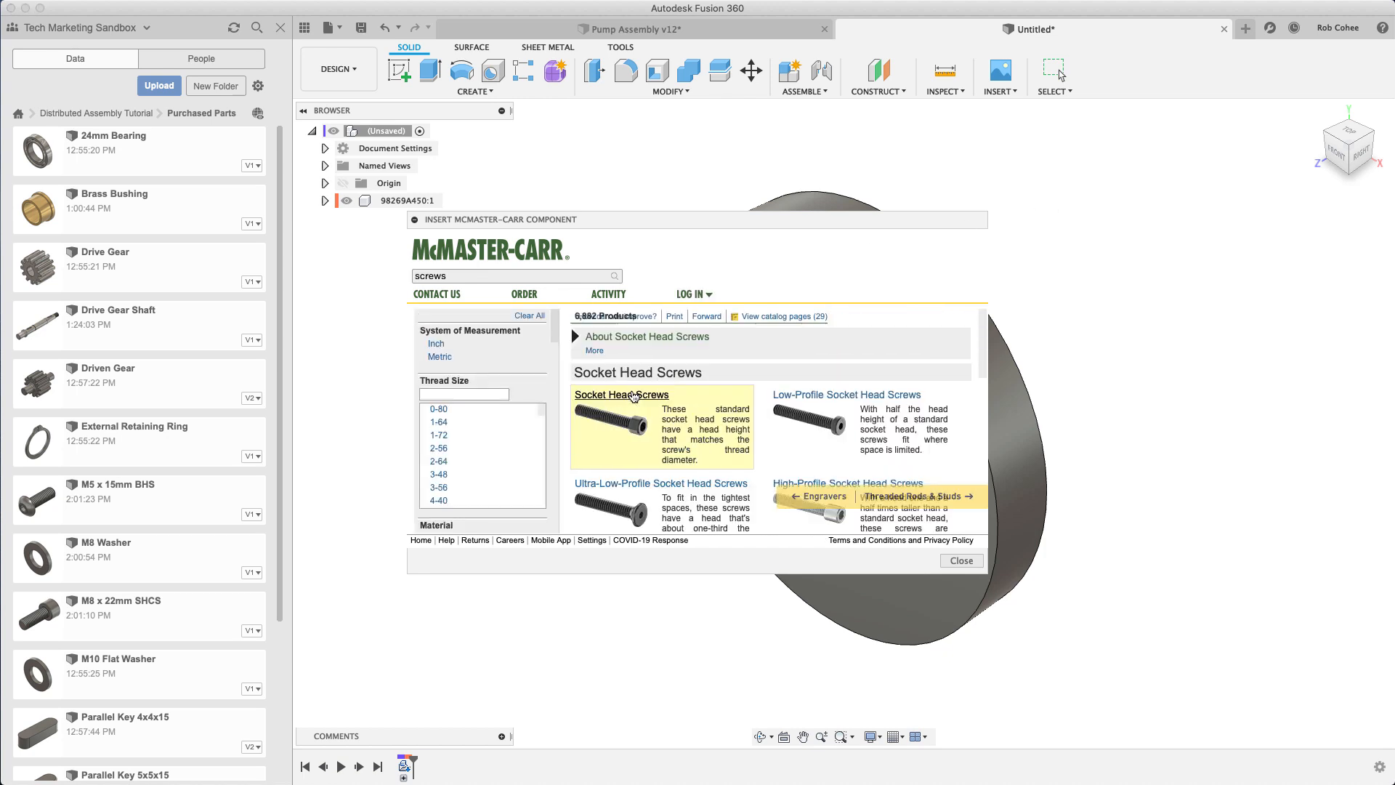
{"action": "left_click", "coordinate": [633, 400]}
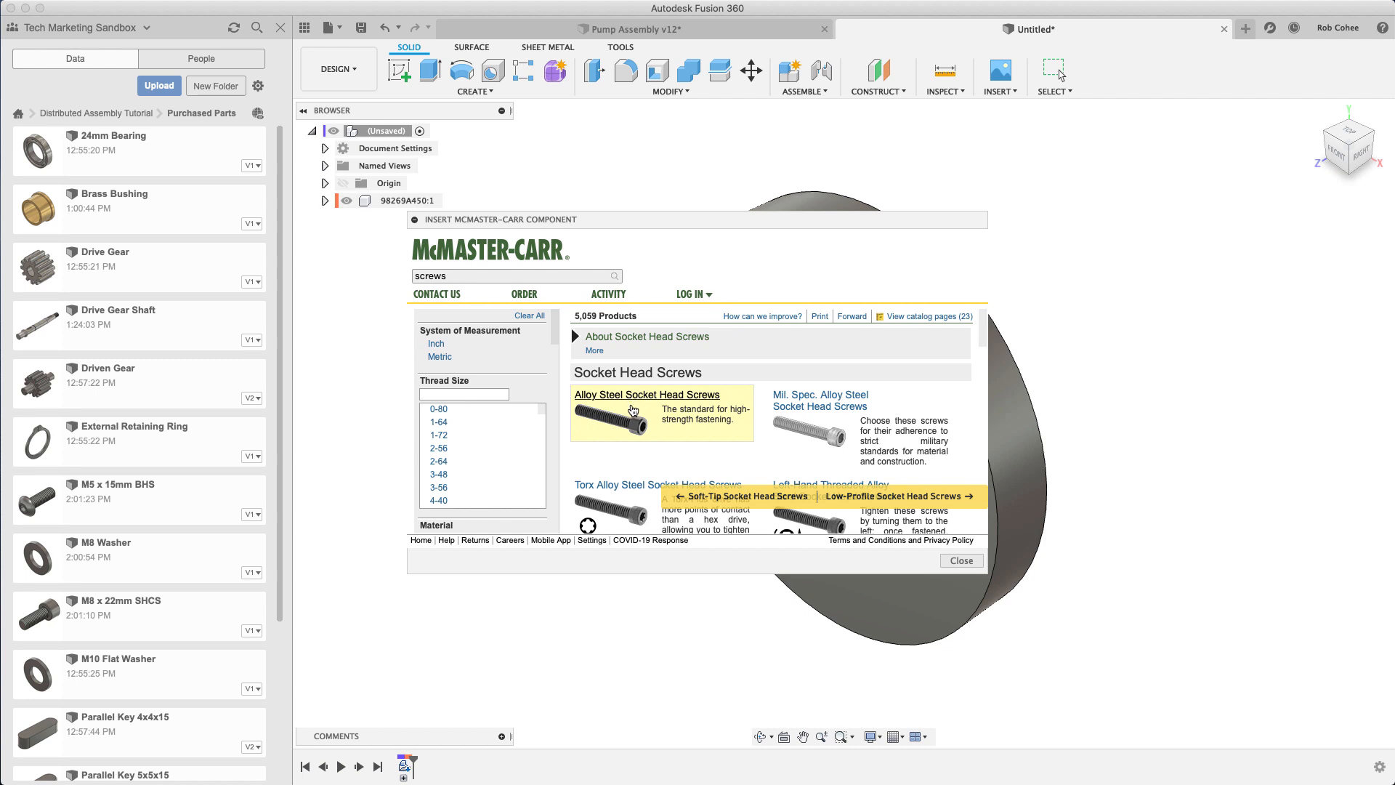
{"action": "left_click", "coordinate": [635, 421]}
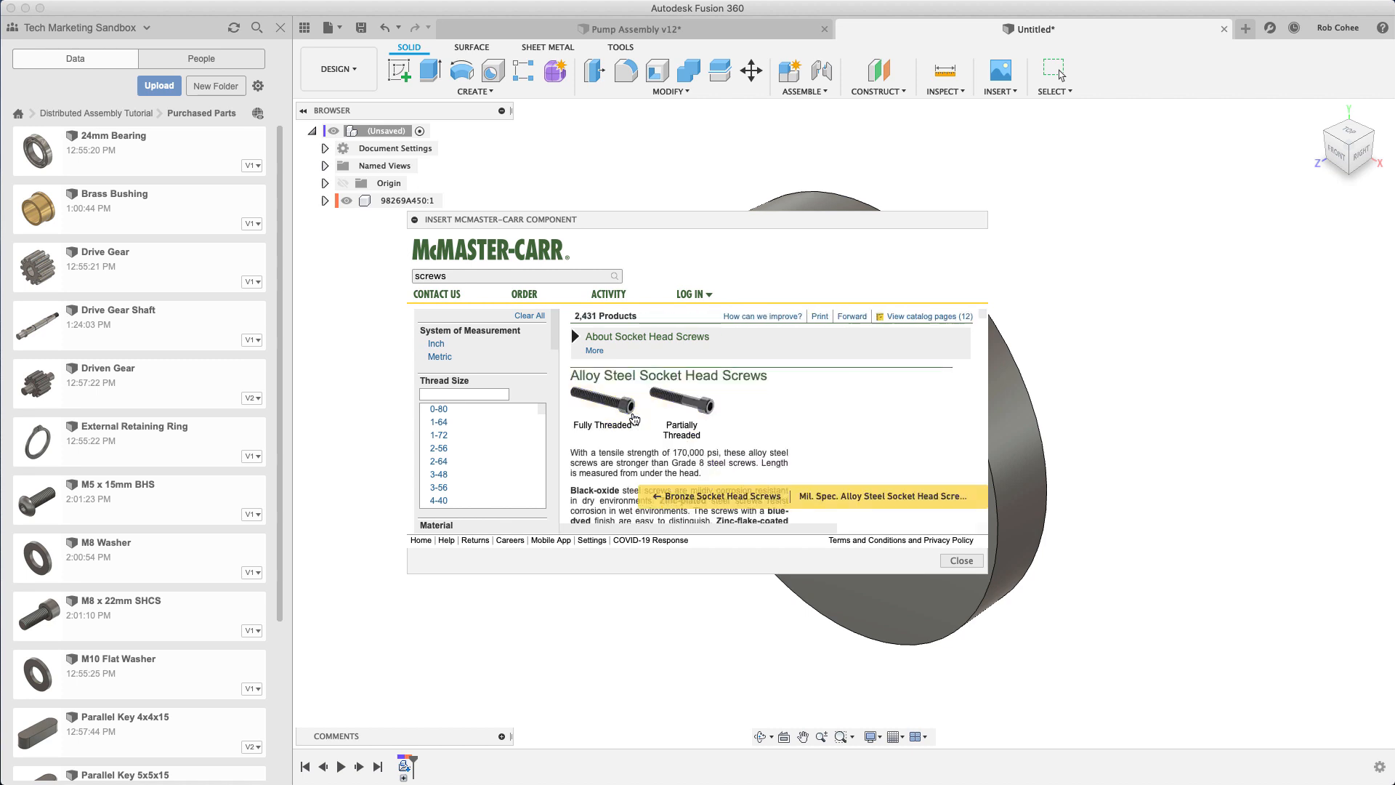
{"action": "left_click", "coordinate": [632, 419]}
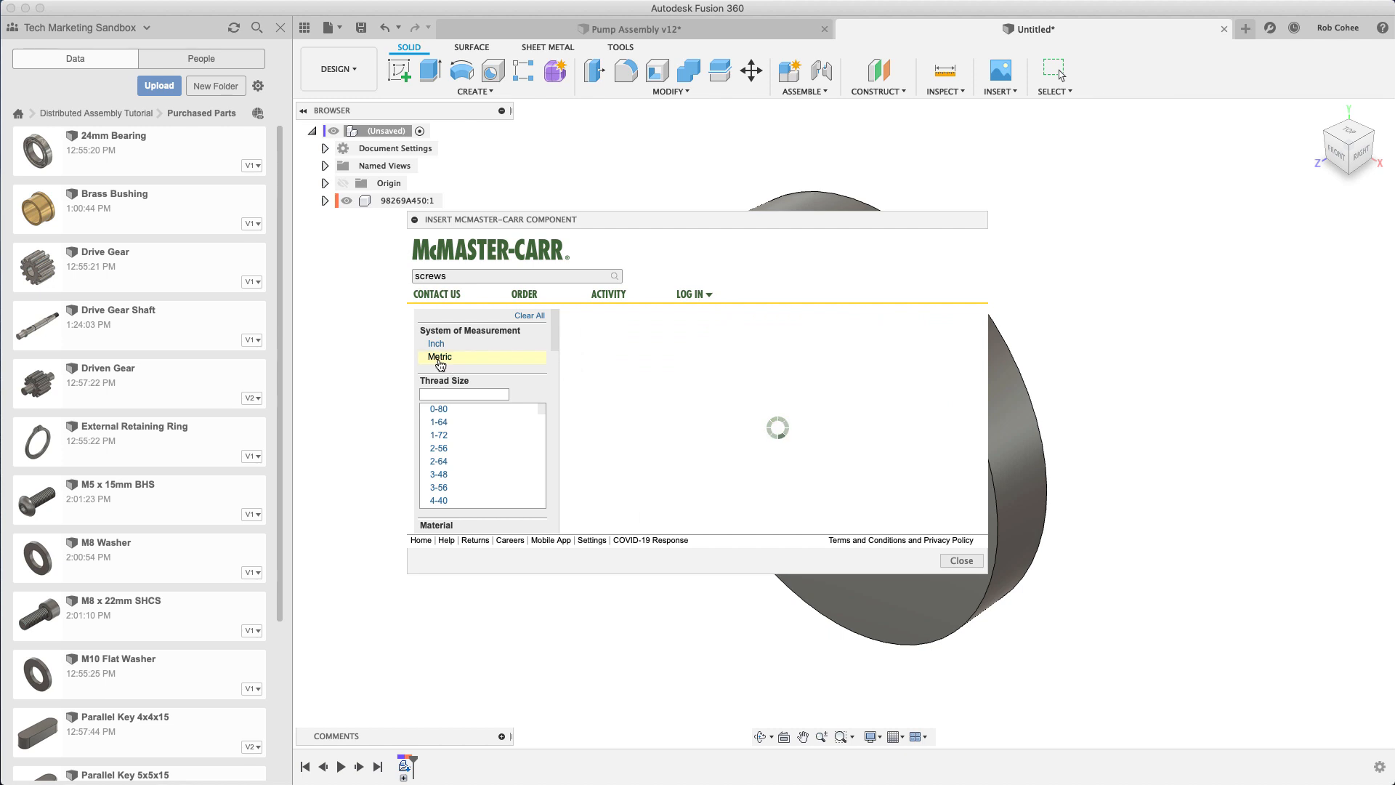
{"action": "left_click", "coordinate": [441, 361]}
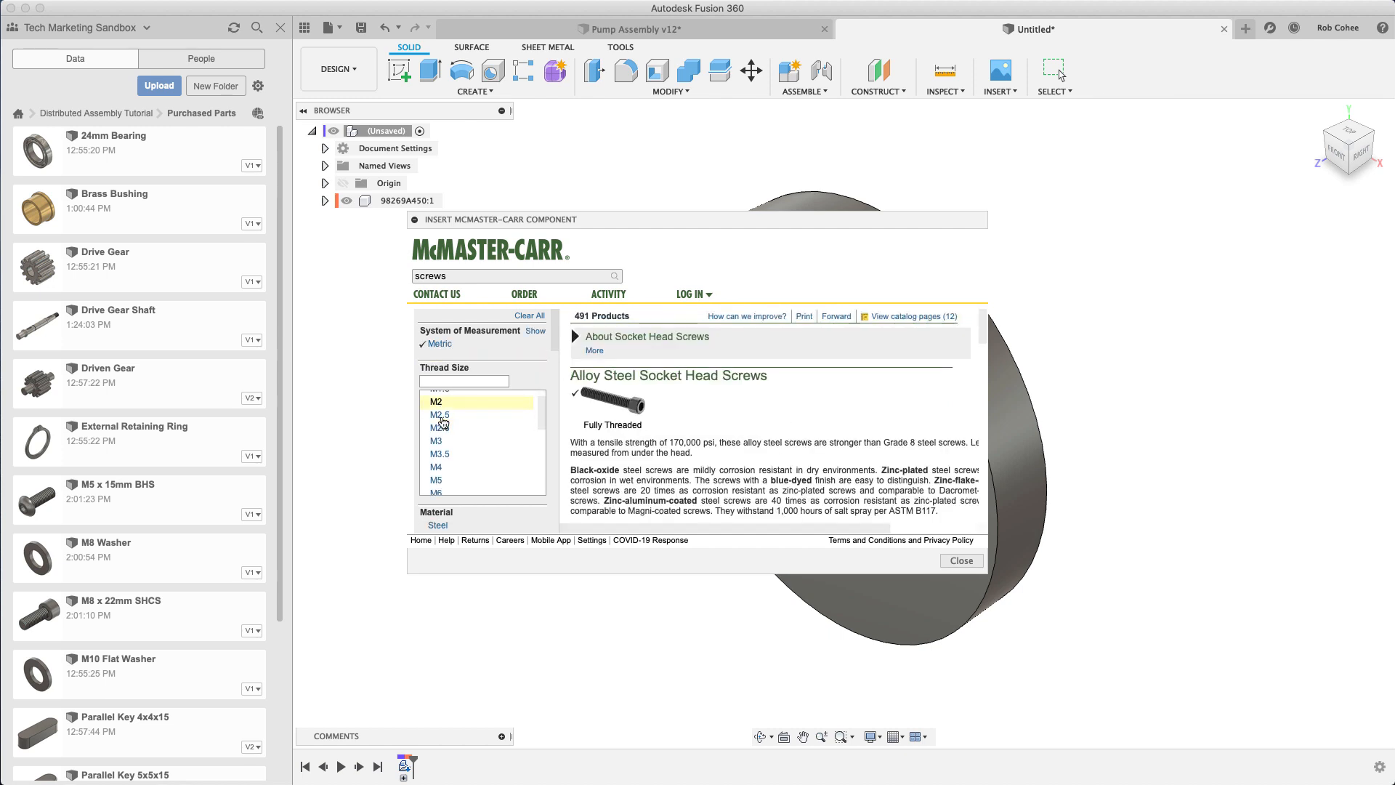
{"action": "scroll", "coordinate": [442, 420], "scroll_direction": "down", "scroll_amount": 2}
{"action": "scroll", "coordinate": [441, 431], "scroll_direction": "down", "scroll_amount": 2}
Step: Insert the M6 x 22 mm black-oxide socket head screw 91290A328 into the design
{"action": "left_click", "coordinate": [444, 459]}
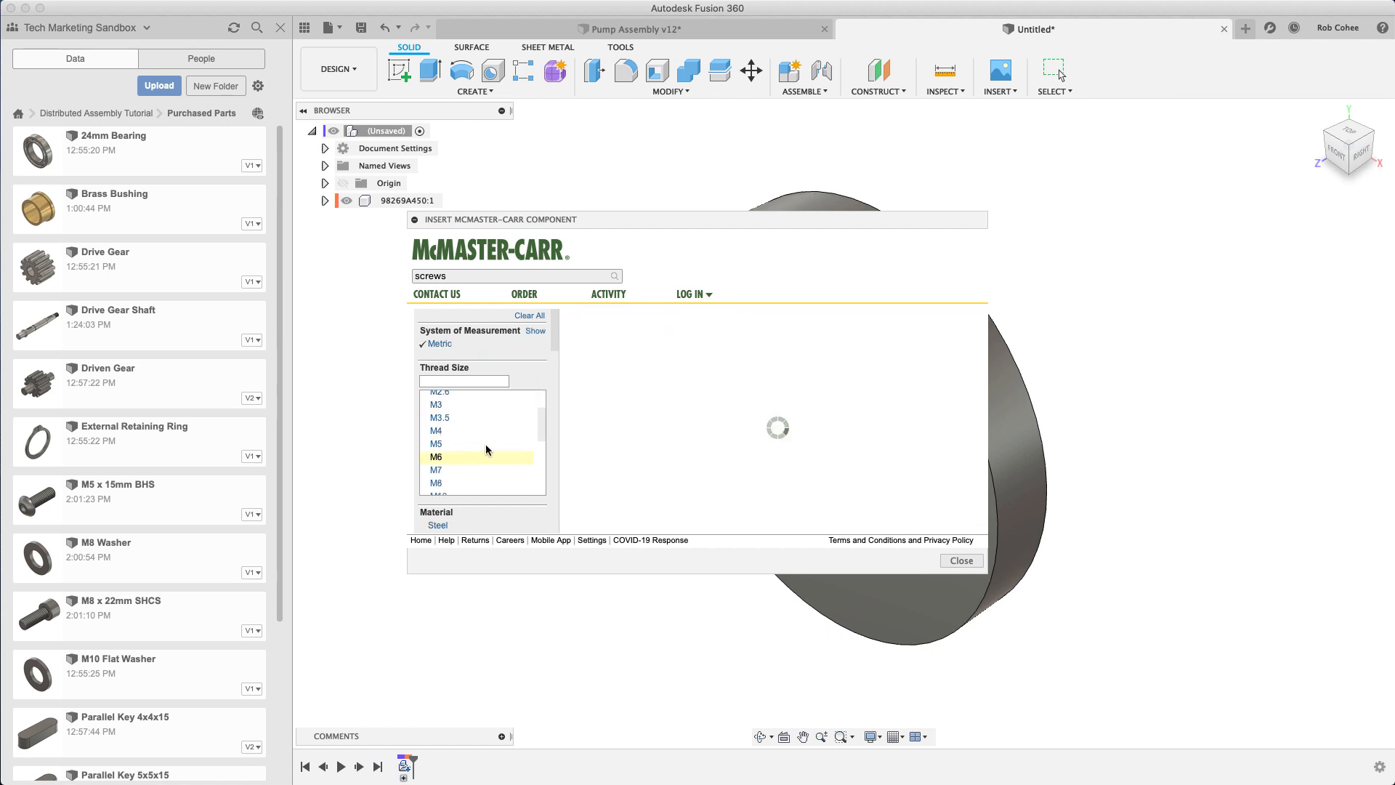
{"action": "scroll", "coordinate": [491, 459], "scroll_direction": "down", "scroll_amount": 3}
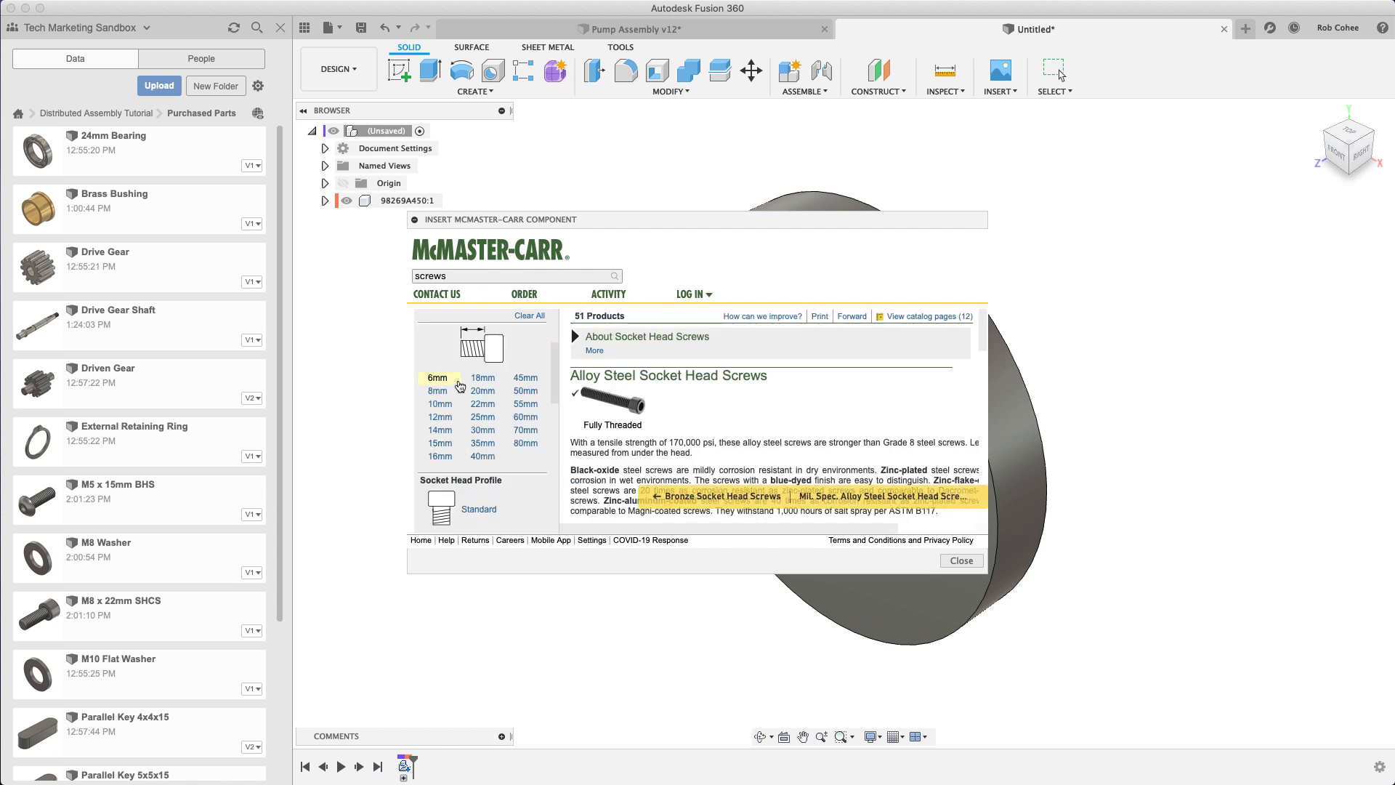
{"action": "left_click", "coordinate": [482, 406]}
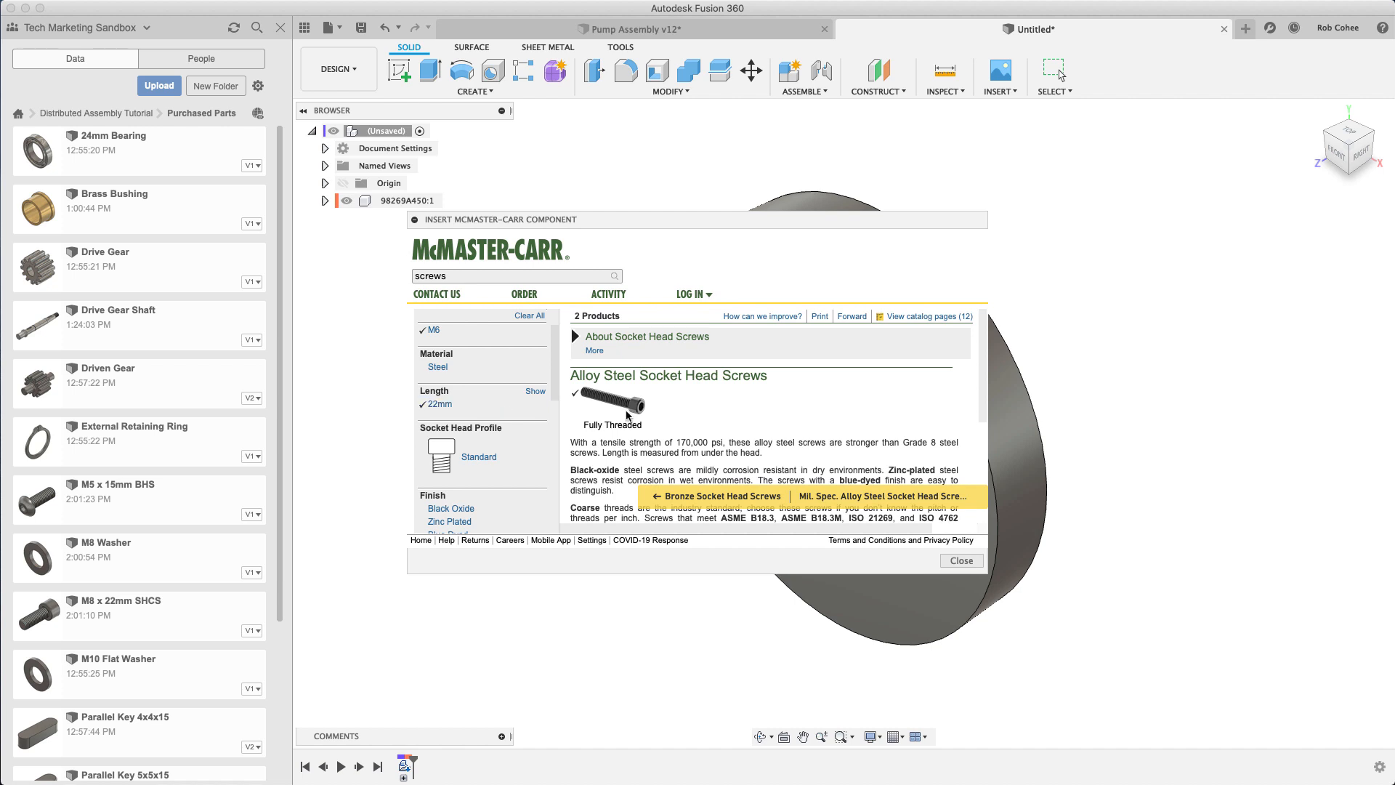
{"action": "scroll", "coordinate": [671, 428], "scroll_direction": "down", "scroll_amount": 2}
{"action": "scroll", "coordinate": [649, 418], "scroll_direction": "down", "scroll_amount": 2}
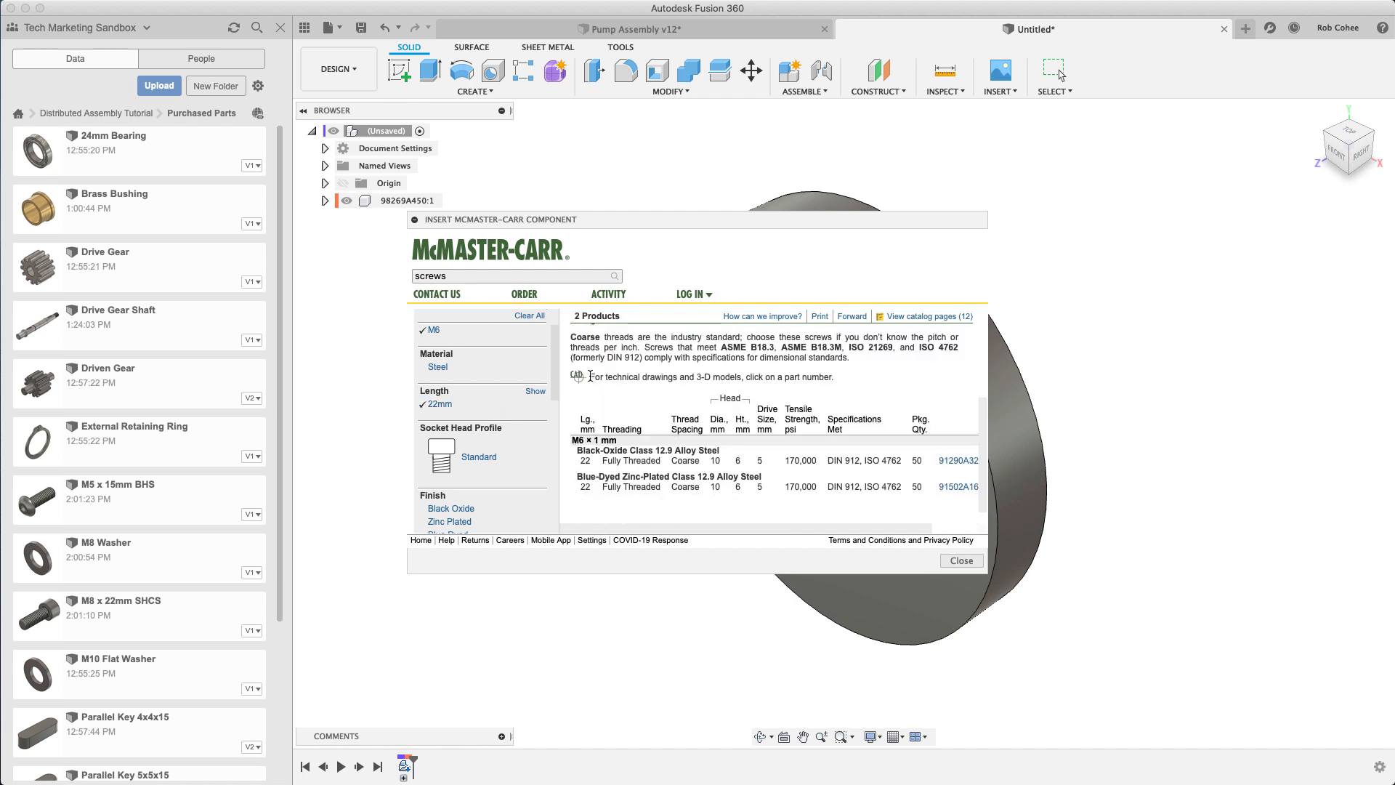
{"action": "left_click", "coordinate": [961, 462]}
{"action": "left_click", "coordinate": [771, 432]}
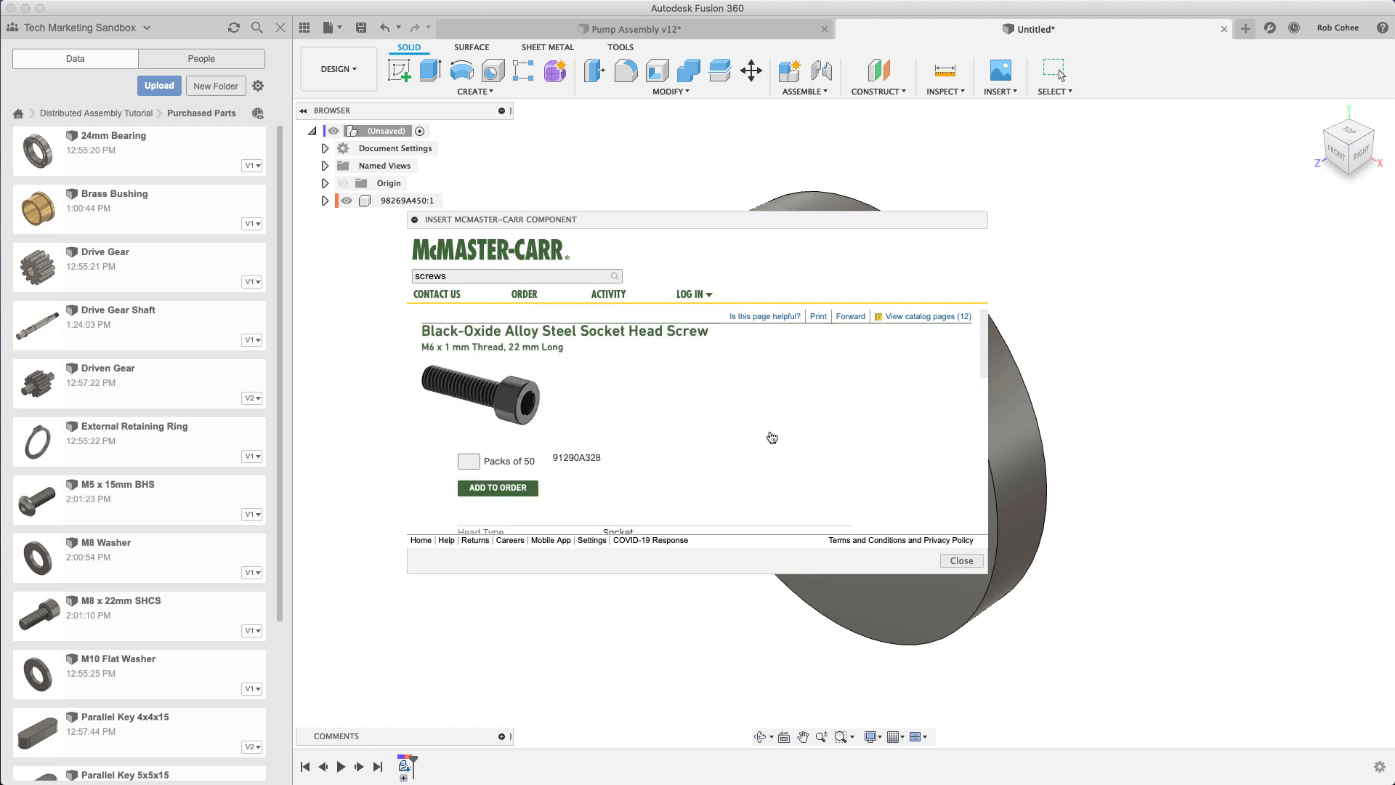
{"action": "scroll", "coordinate": [653, 422], "scroll_direction": "down", "scroll_amount": 3}
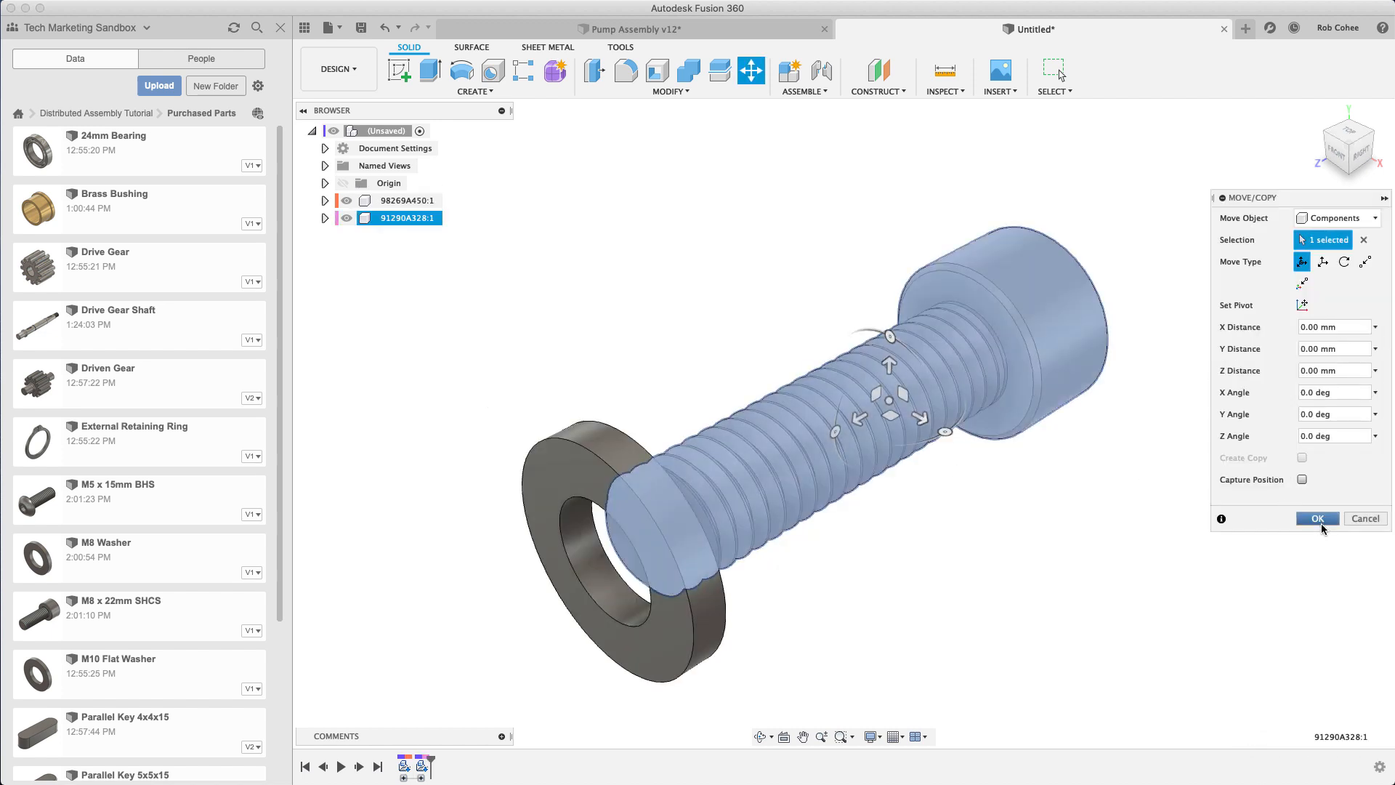
{"action": "left_click", "coordinate": [1320, 520]}
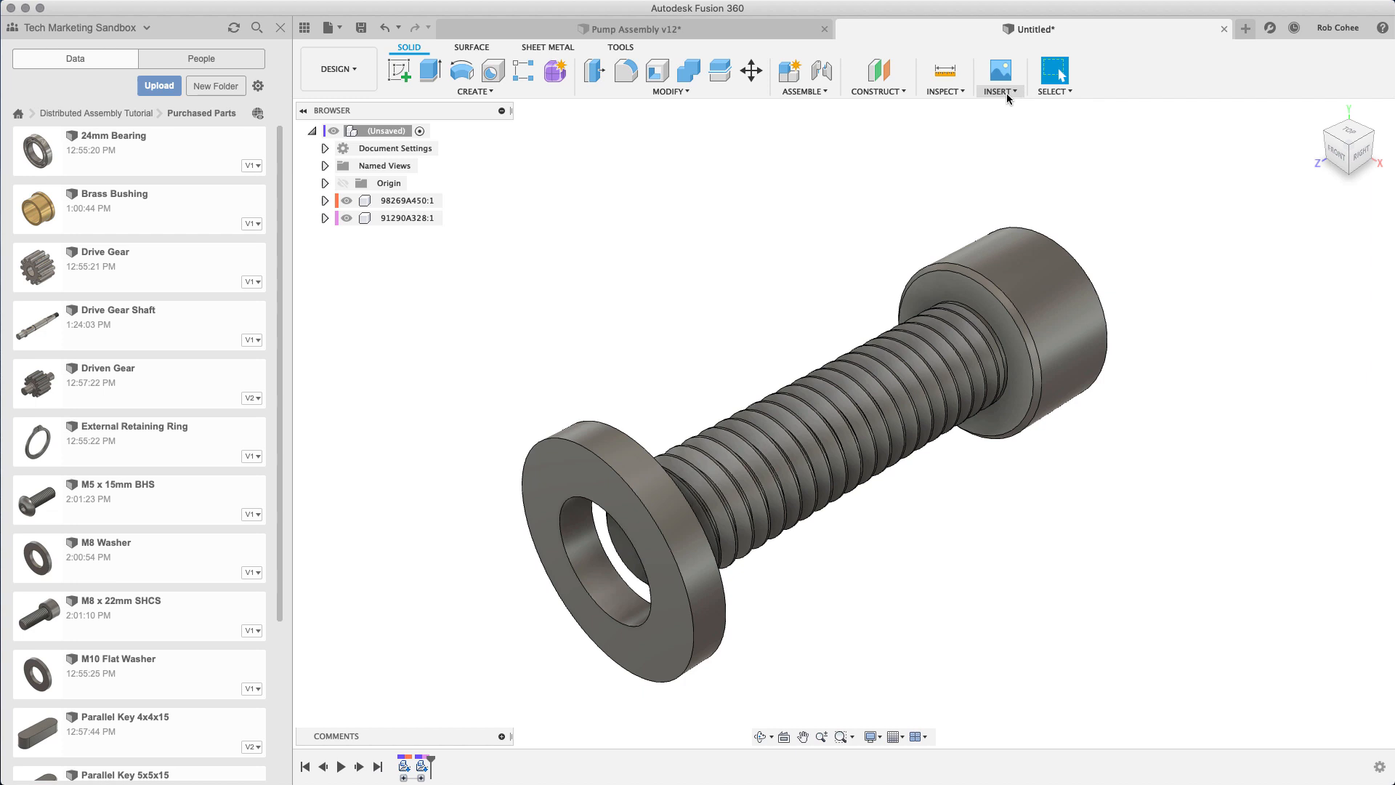
Step: Export the washer component to the Purchased Parts cloud folder as 'M6 Washer'
{"action": "right_click", "coordinate": [389, 203]}
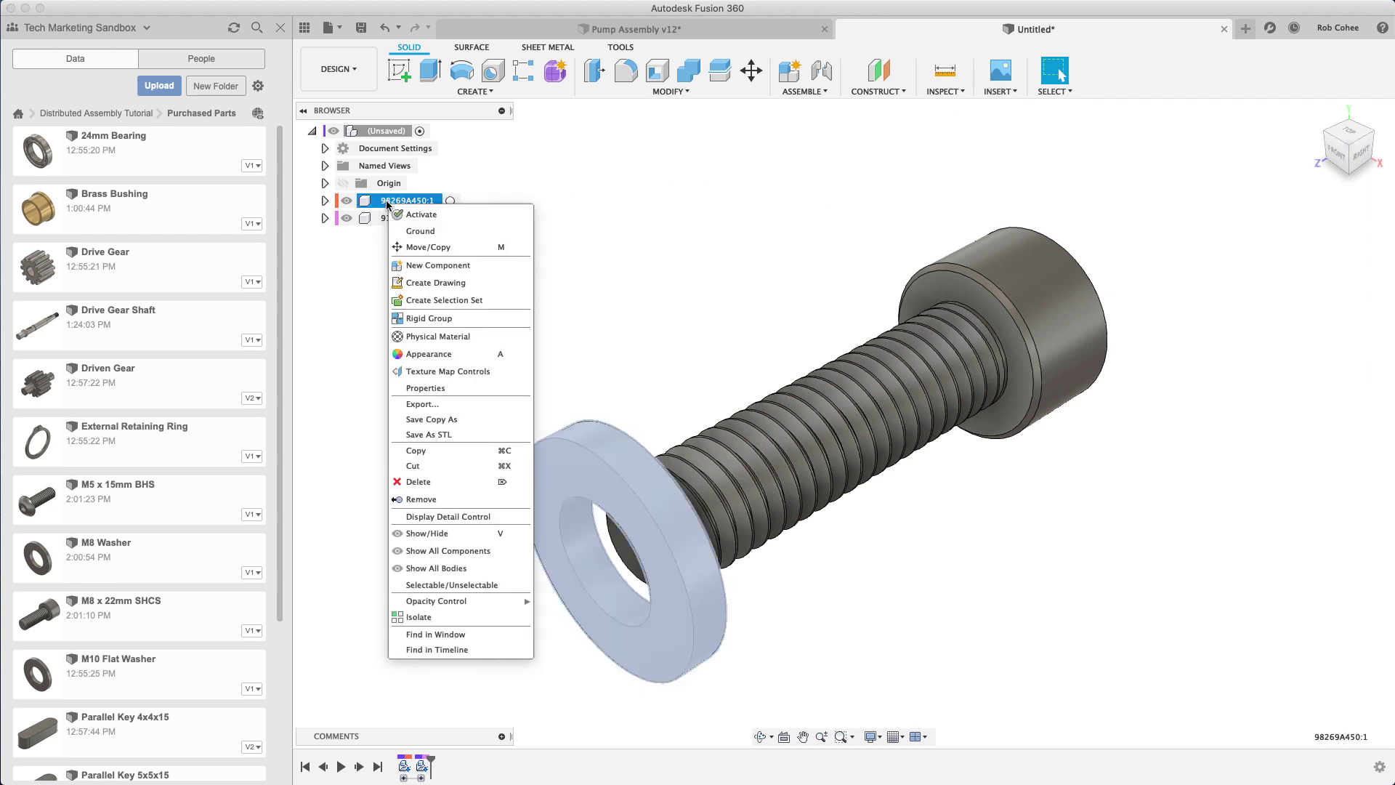
{"action": "left_click", "coordinate": [451, 402]}
{"action": "type", "text": "M"}
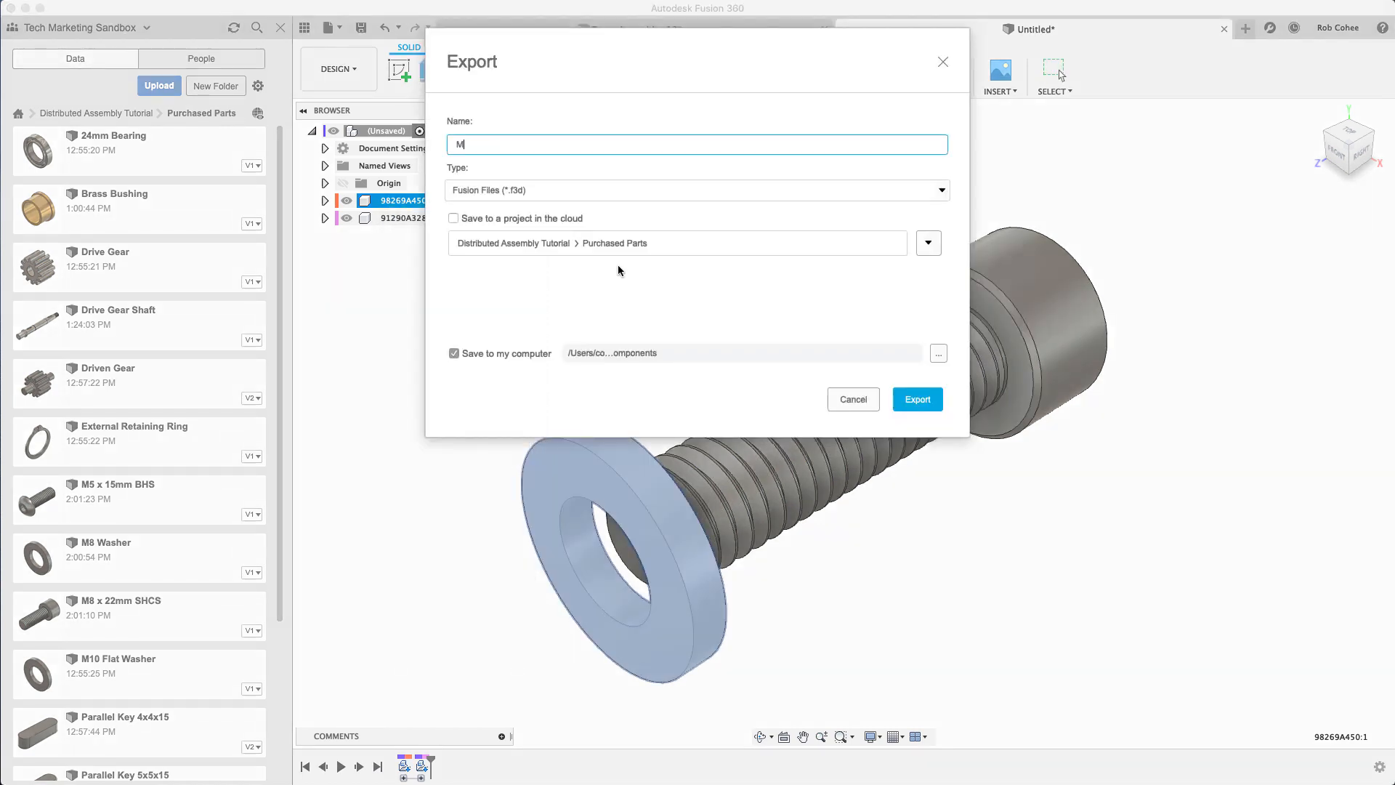
{"action": "type", "text": "6 Was"}
{"action": "type", "text": "her"}
{"action": "left_click", "coordinate": [919, 400]}
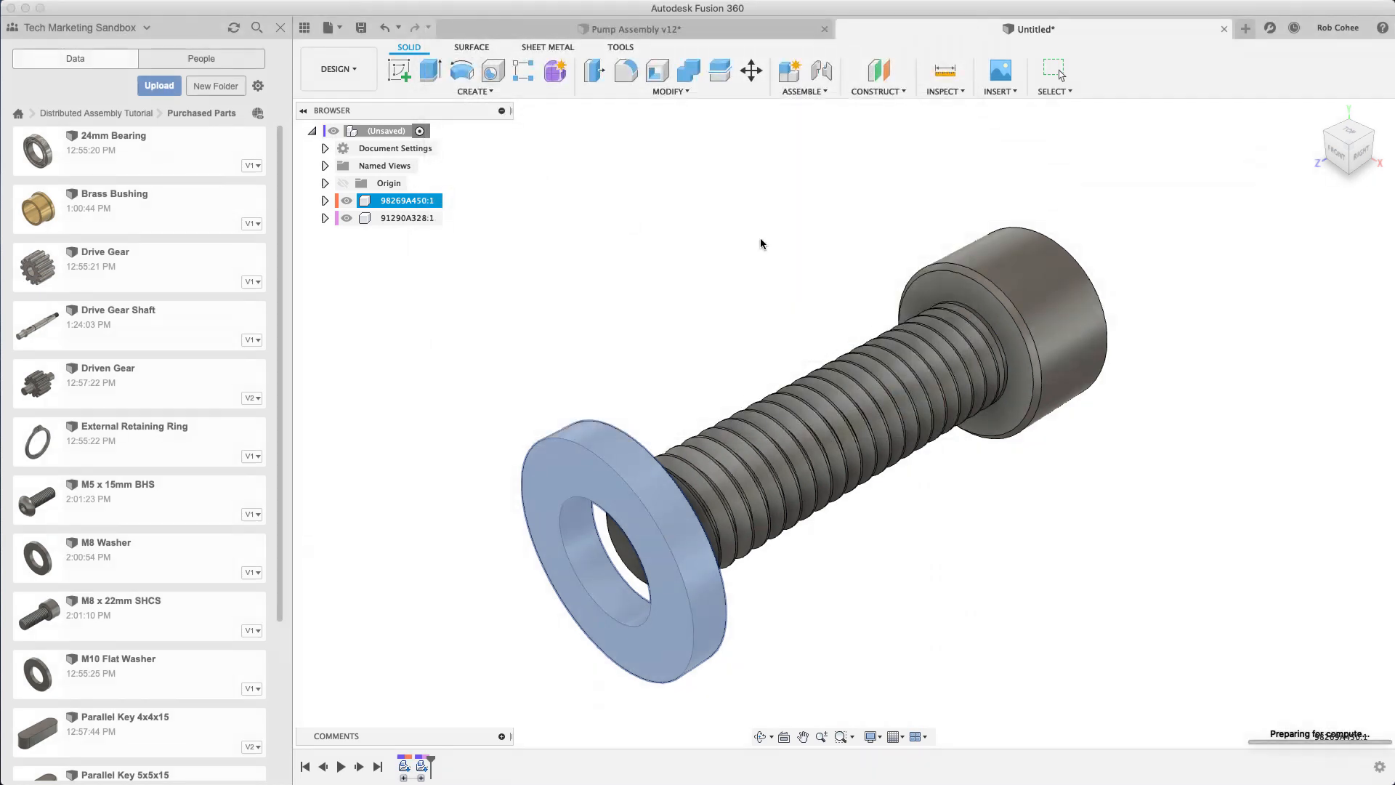
Step: Export the bolt as 'M6 x 22mm SHCS' to the cloud only, then return to the Pump Assembly
{"action": "right_click", "coordinate": [405, 216]}
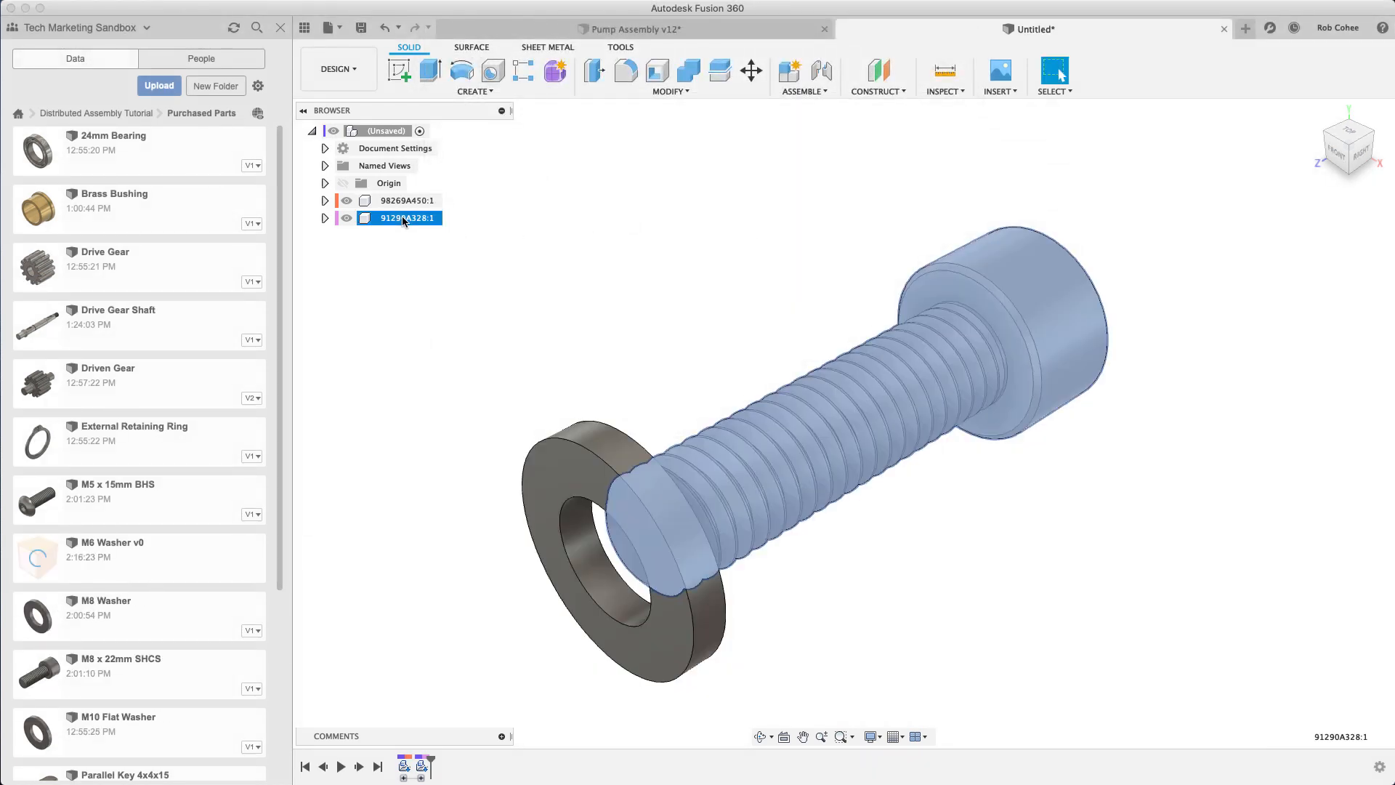
{"action": "left_click", "coordinate": [441, 420]}
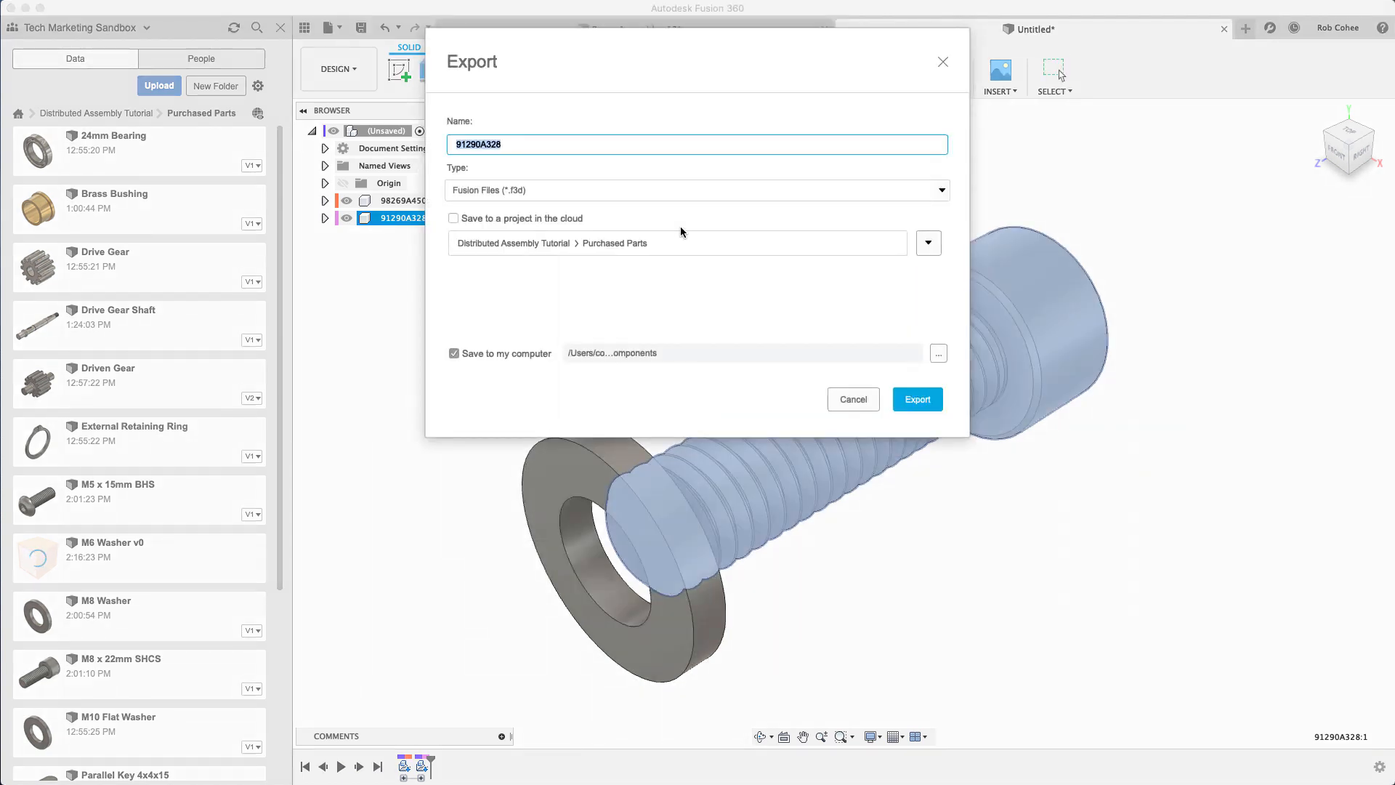
{"action": "type", "text": "M"}
{"action": "type", "text": "6 x 22"}
{"action": "type", "text": "mm SHCS"}
{"action": "left_click", "coordinate": [498, 353]}
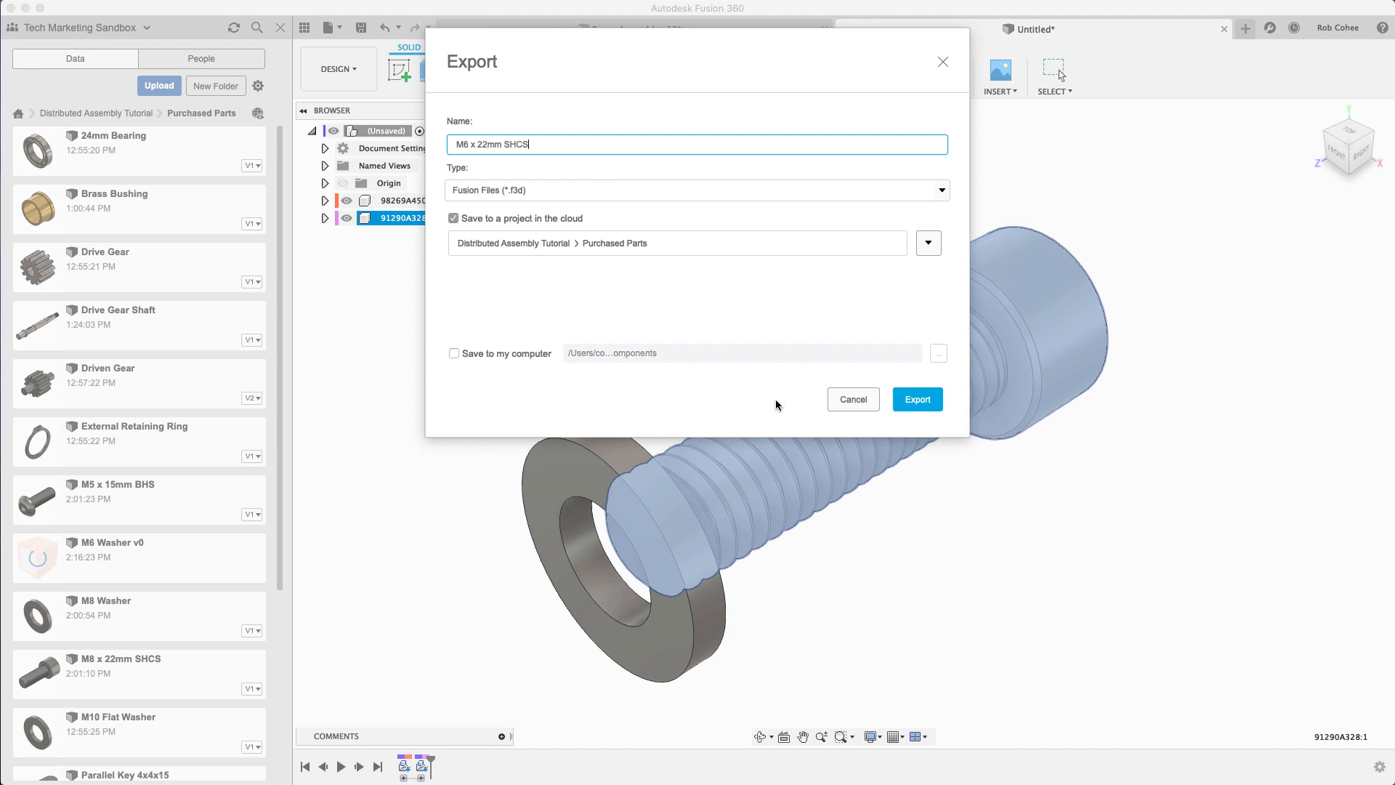
{"action": "left_click", "coordinate": [917, 400]}
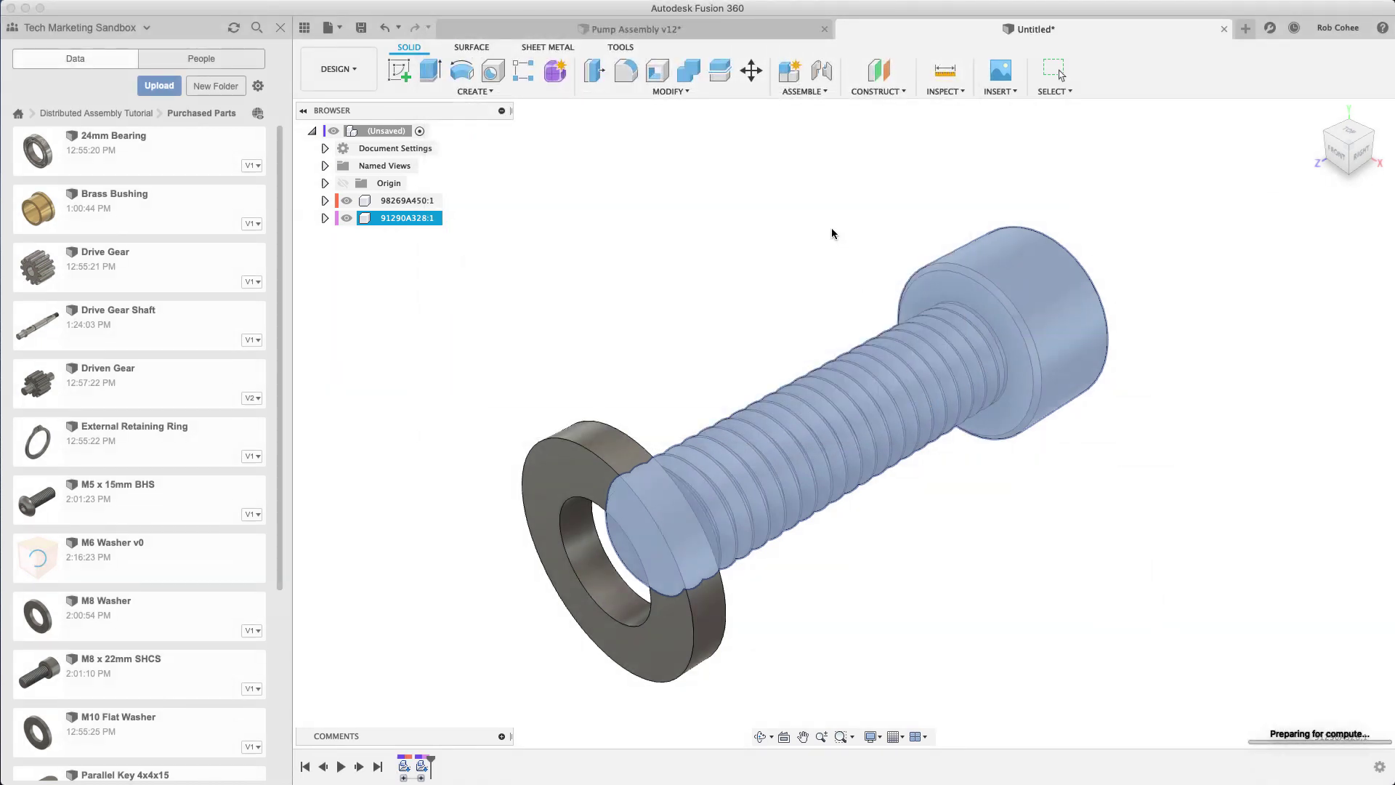
{"action": "left_click", "coordinate": [786, 208]}
{"action": "left_click", "coordinate": [662, 32]}
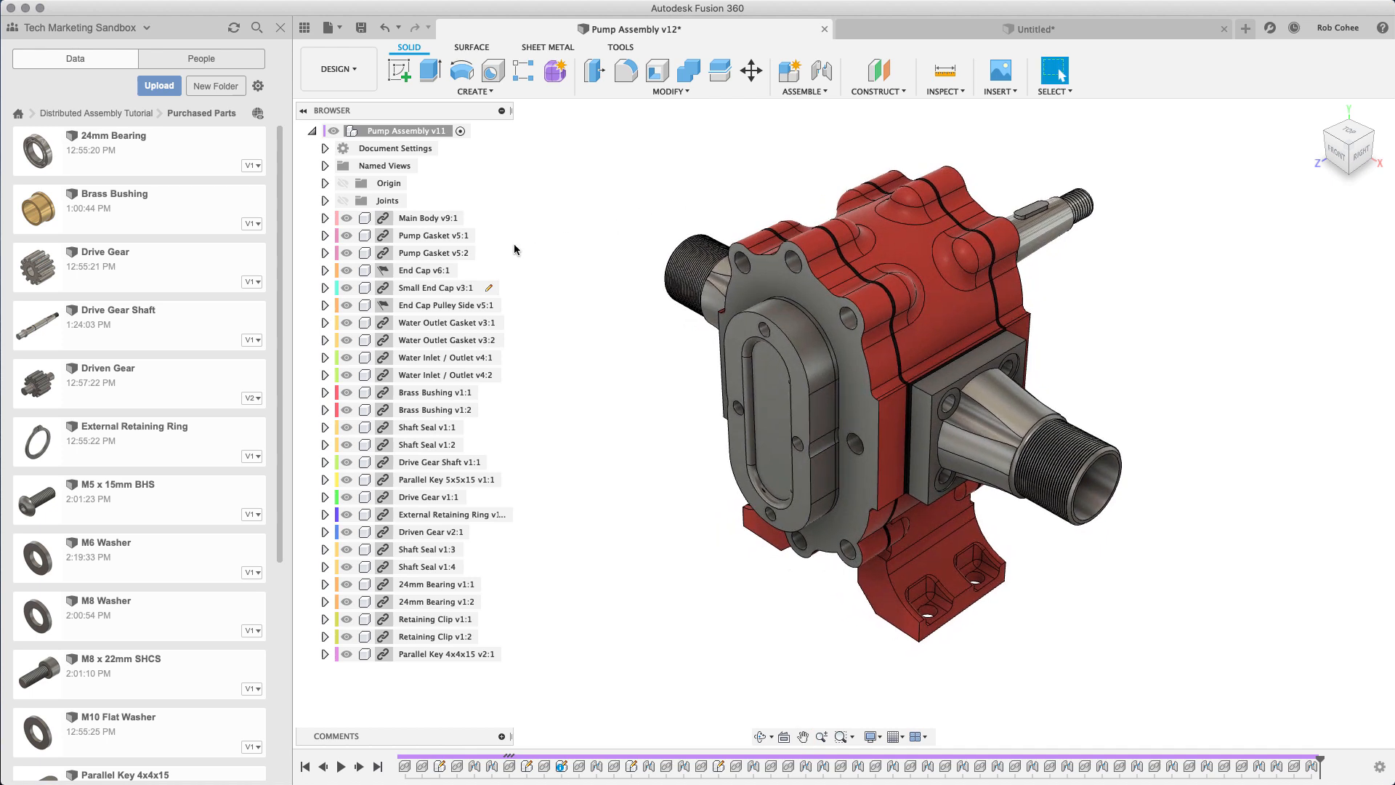
Step: Insert the M6 Washer into the pump assembly and move it up beside the pump's left side
{"action": "right_click", "coordinate": [163, 553]}
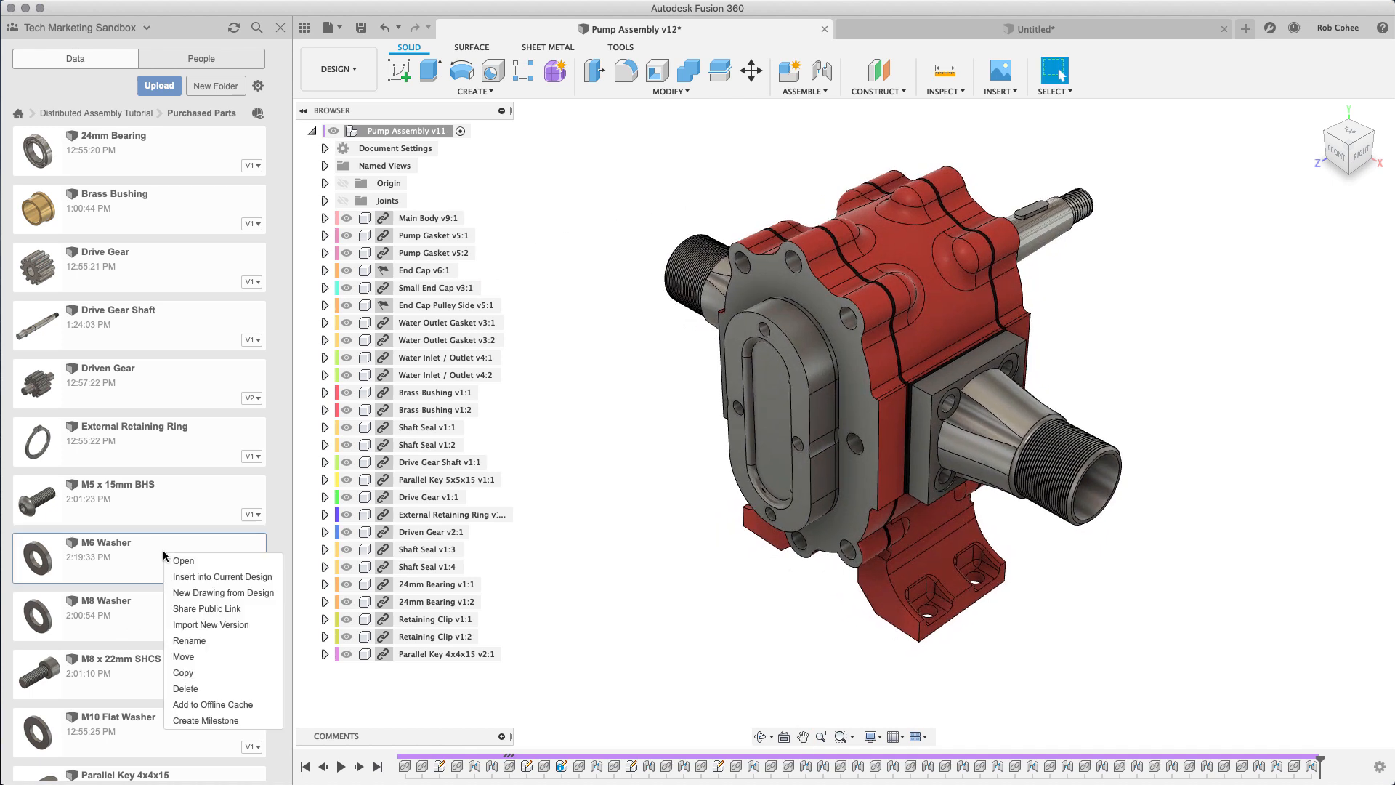
{"action": "left_click", "coordinate": [187, 576]}
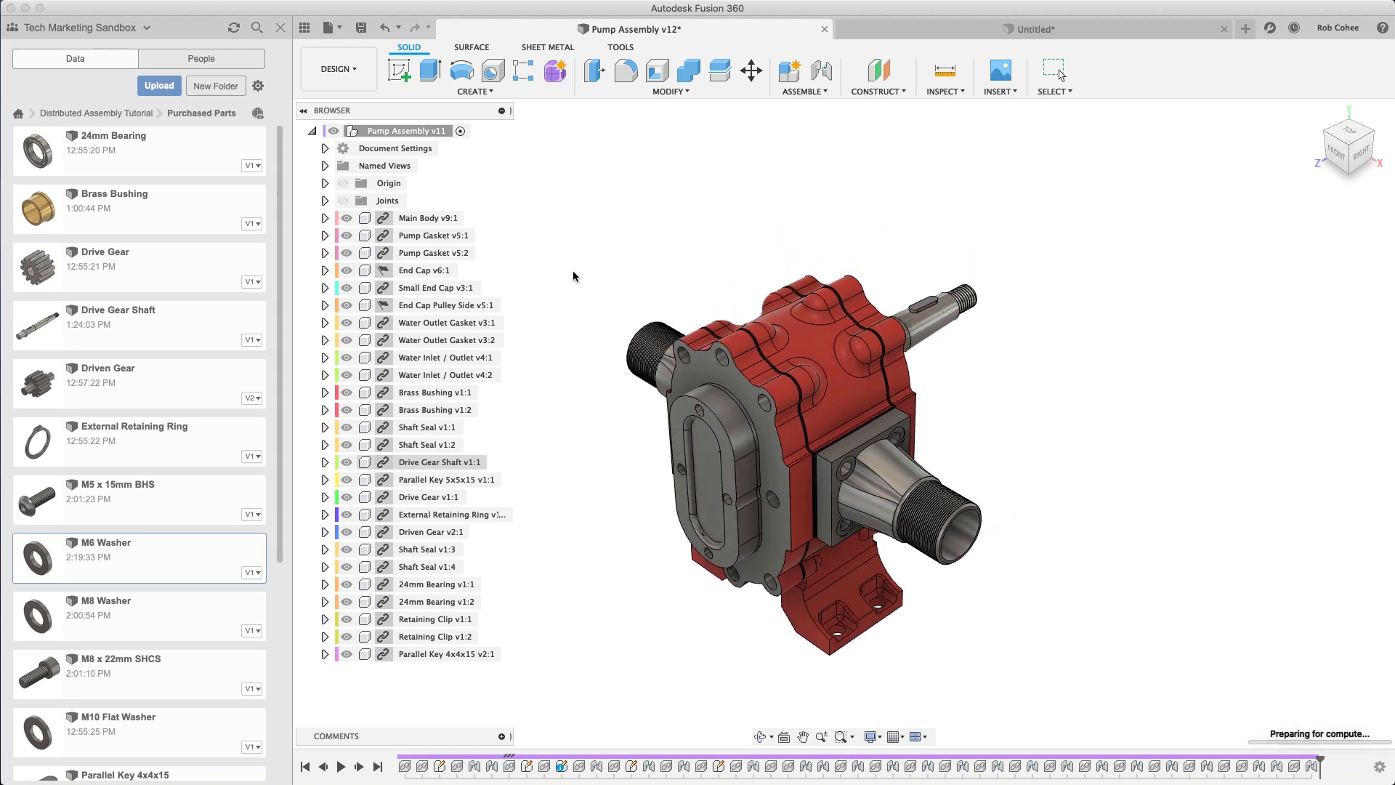
{"action": "mouse_move", "coordinate": [760, 405]}
{"action": "left_mouse_down"}
{"action": "mouse_move", "coordinate": [635, 439]}
{"action": "mouse_move", "coordinate": [602, 303]}
{"action": "left_mouse_up"}
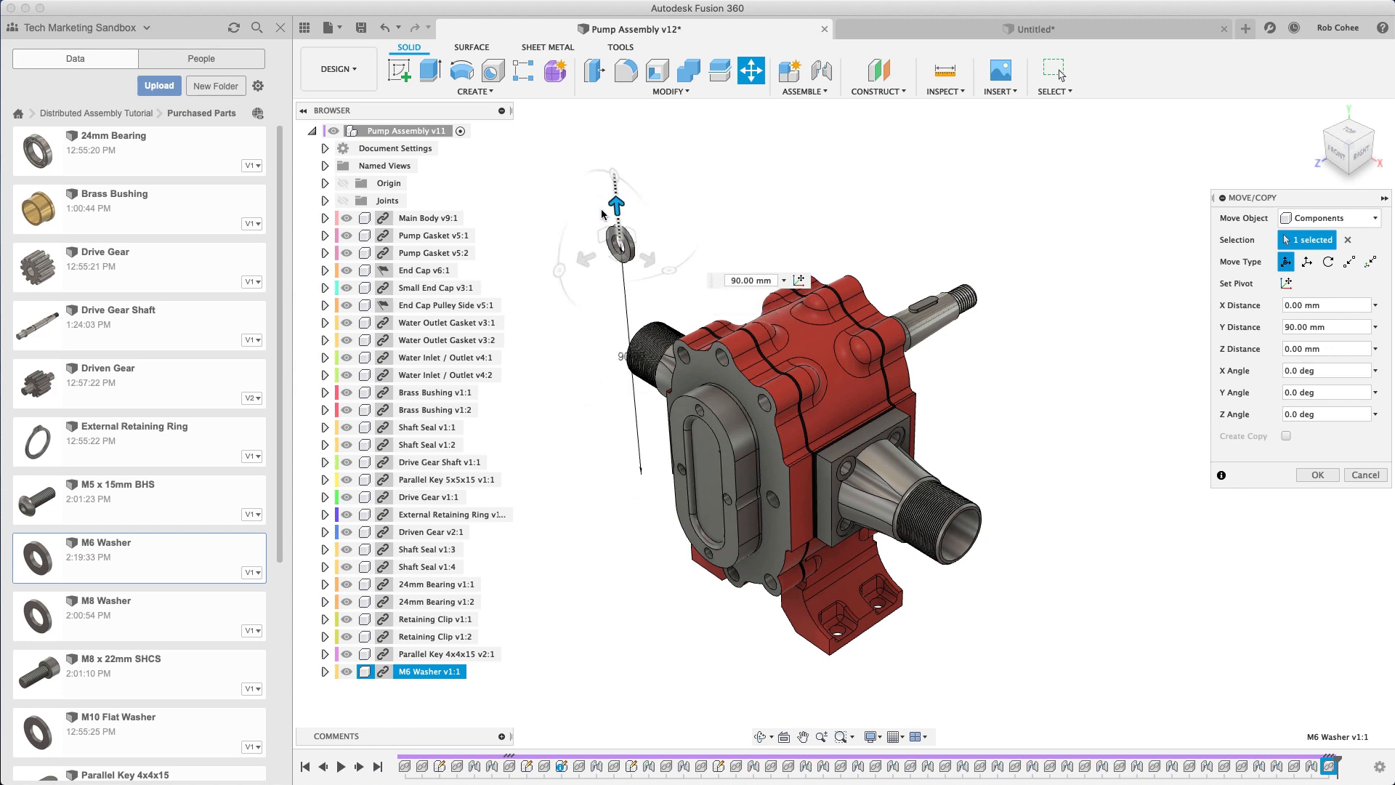
{"action": "middle_click_drag", "start_coordinate": [602, 304], "coordinate": [689, 245]}
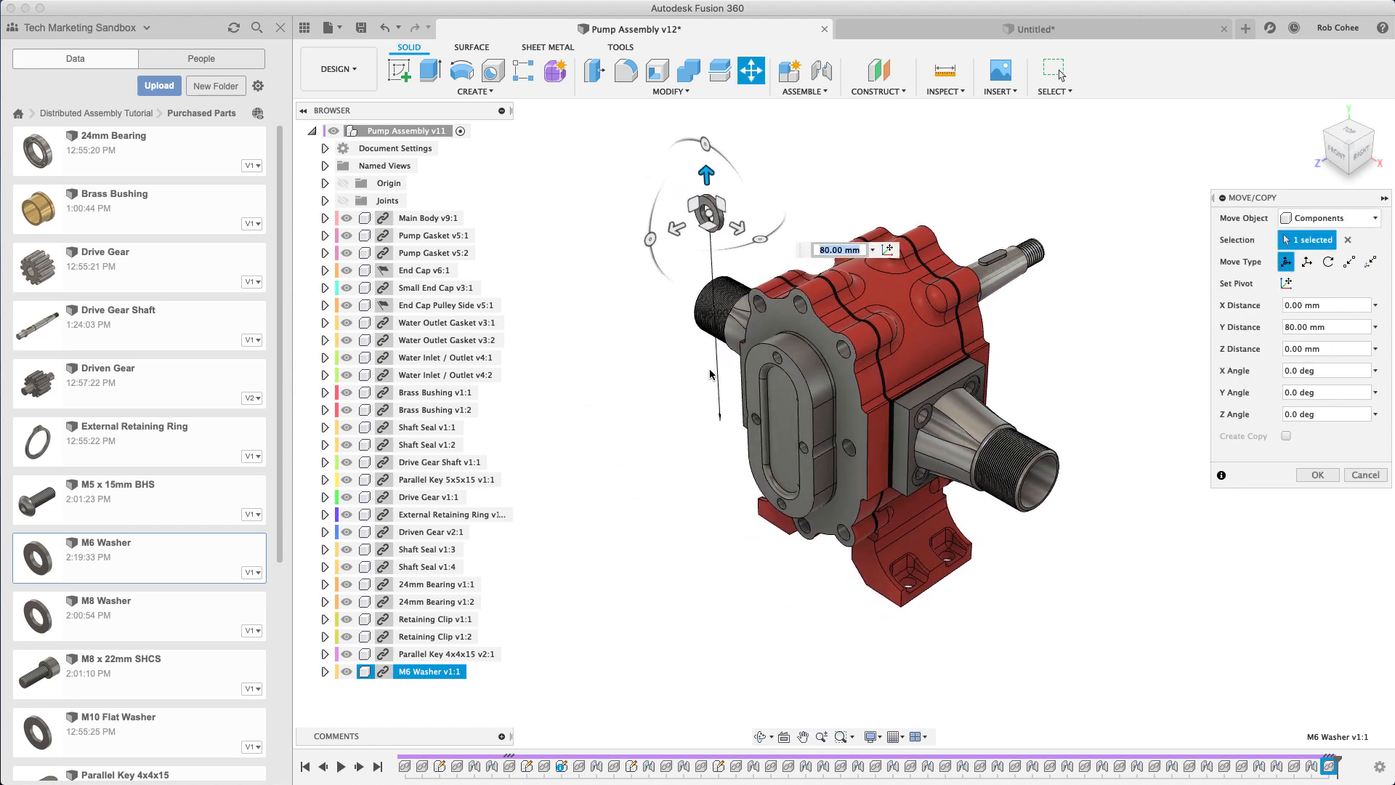
{"action": "scroll", "coordinate": [722, 410], "scroll_direction": "up", "scroll_amount": 2}
{"action": "scroll", "coordinate": [688, 443], "scroll_direction": "up", "scroll_amount": 1}
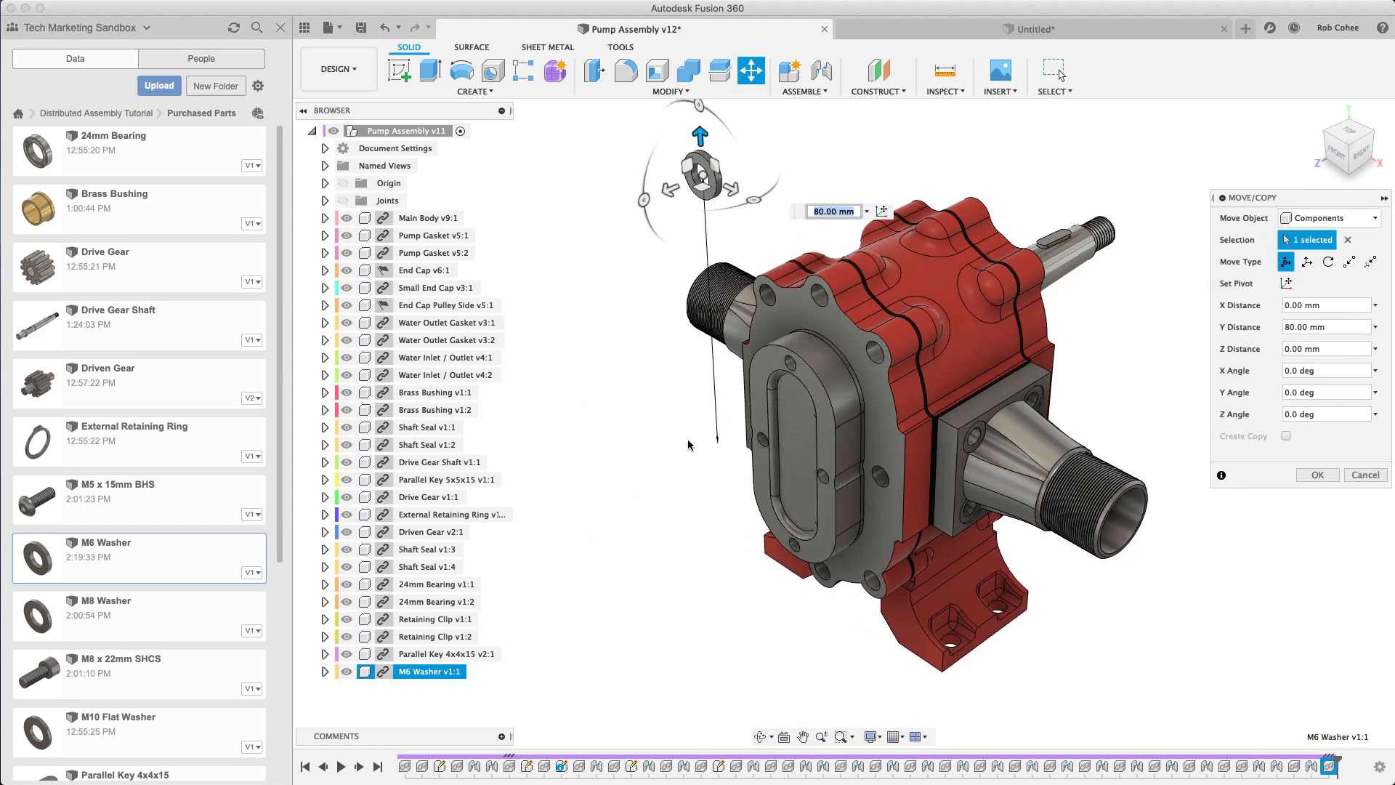
{"action": "left_click_drag", "start_coordinate": [655, 197], "coordinate": [606, 216]}
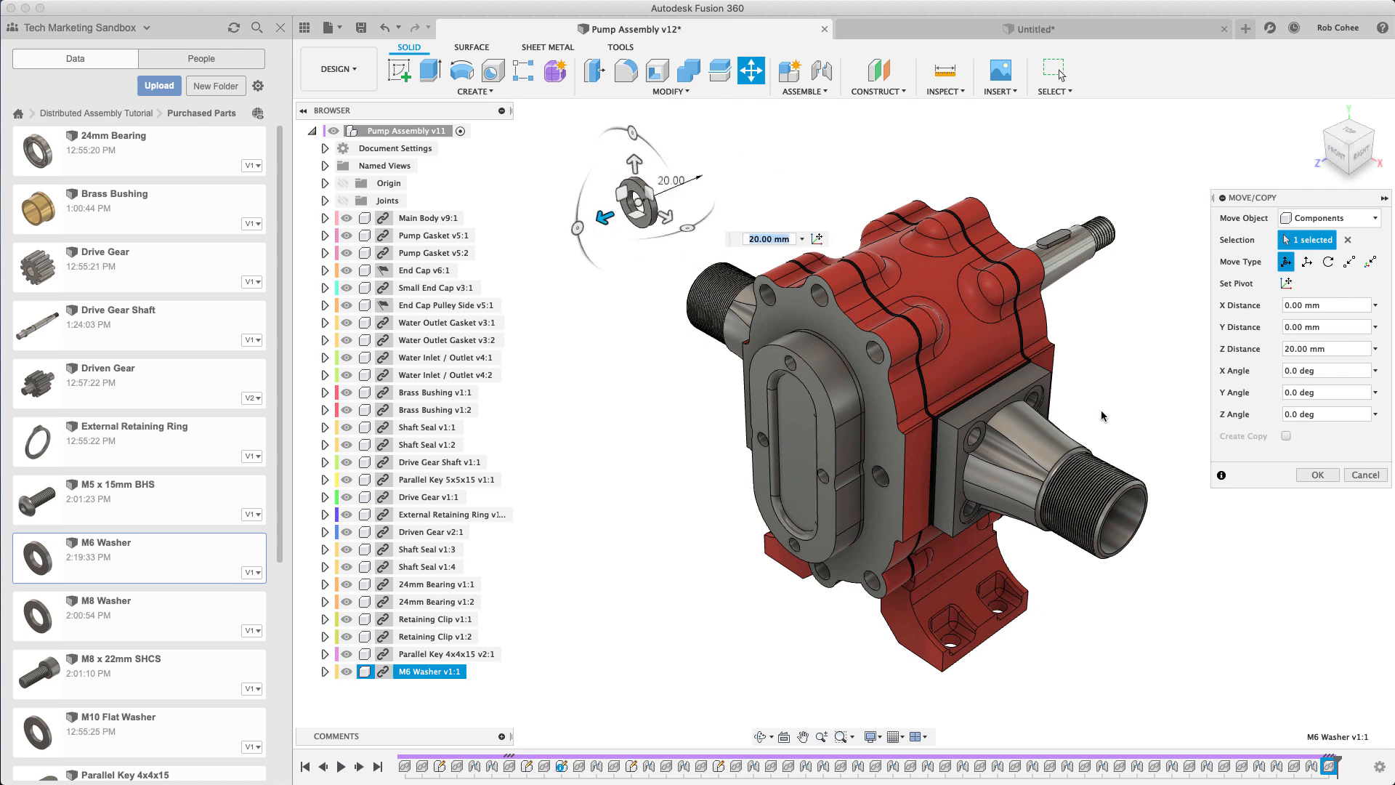
{"action": "left_click", "coordinate": [1320, 476]}
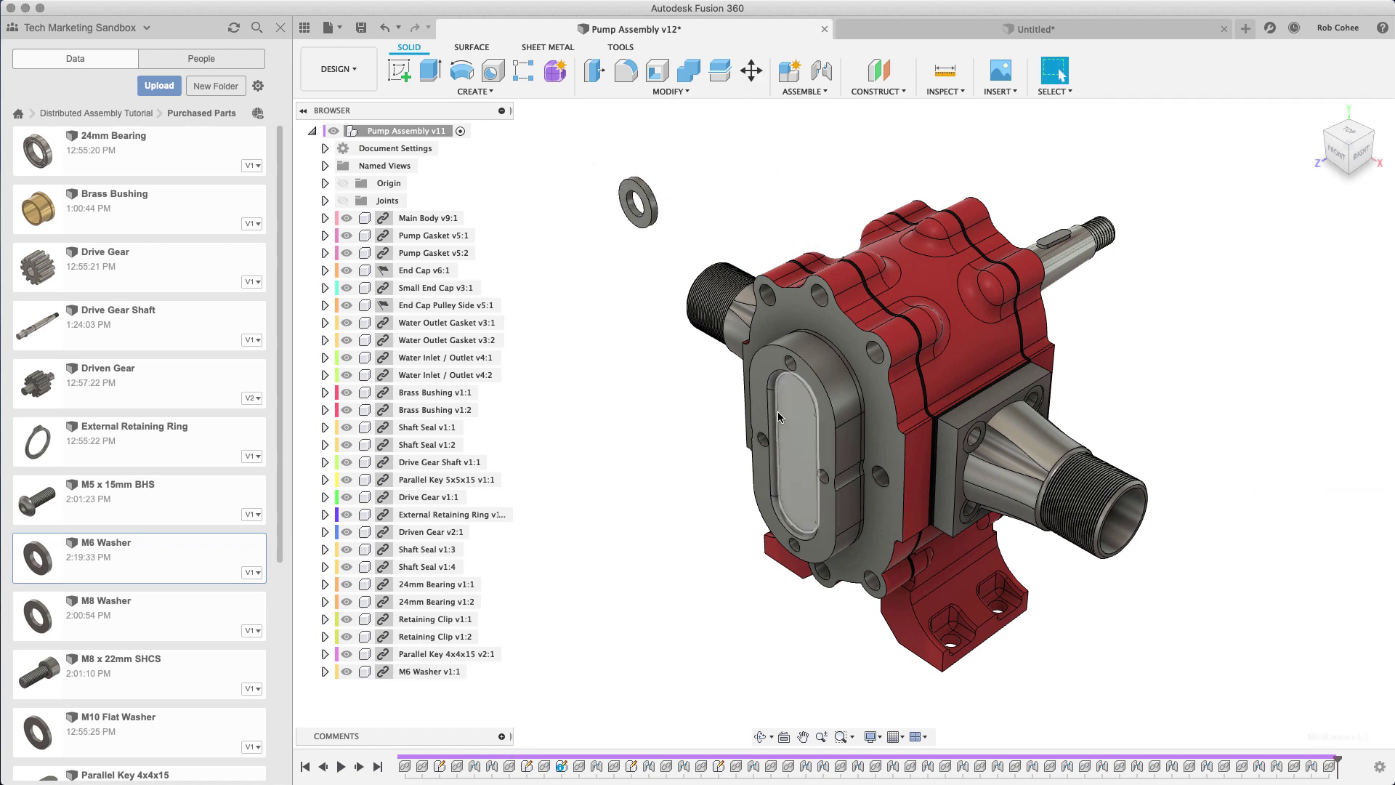
{"action": "left_click", "coordinate": [430, 672]}
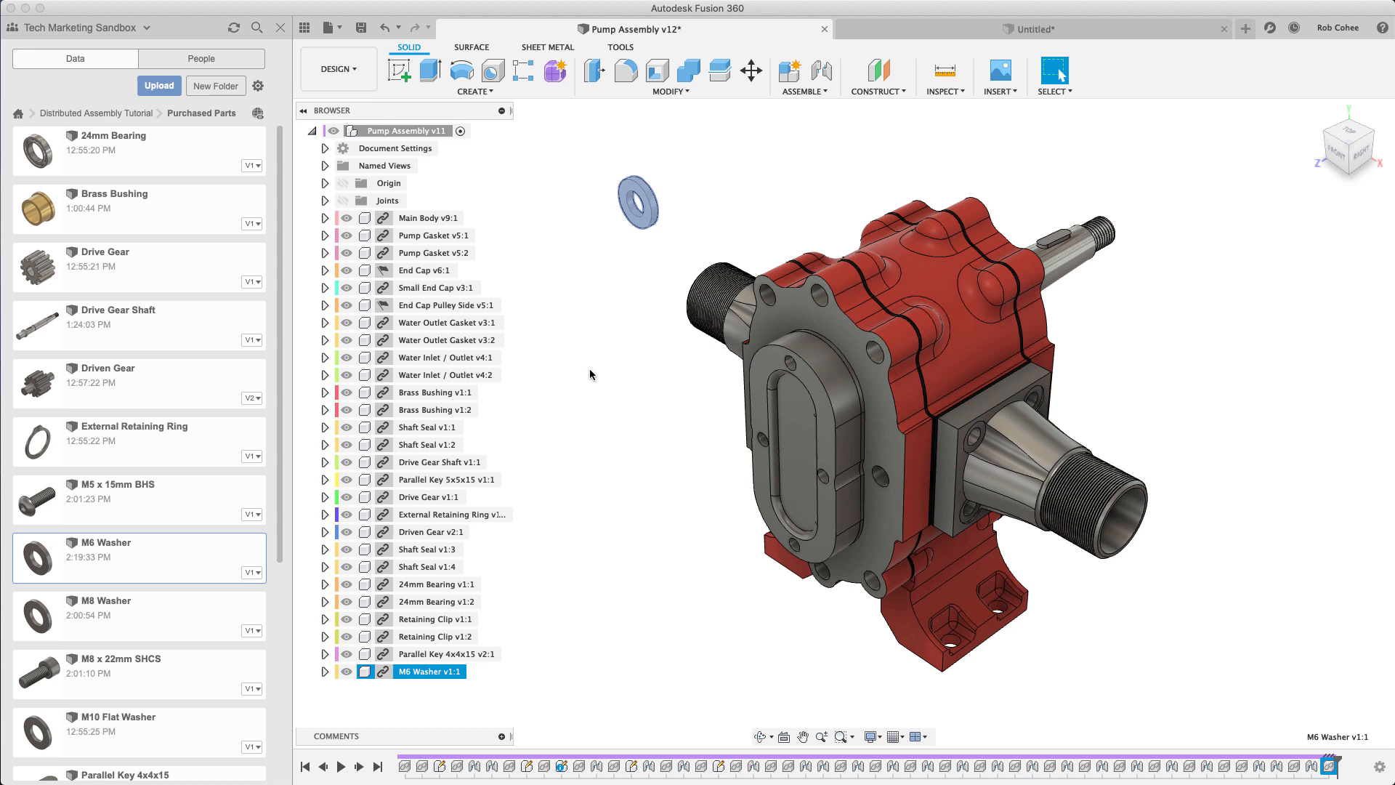
Step: Paste seven more washer copies, each 20 mm lower, forming a vertical column of eight washers
{"action": "key", "text": "ctrl+v"}
{"action": "left_click_drag", "start_coordinate": [633, 161], "coordinate": [640, 232]}
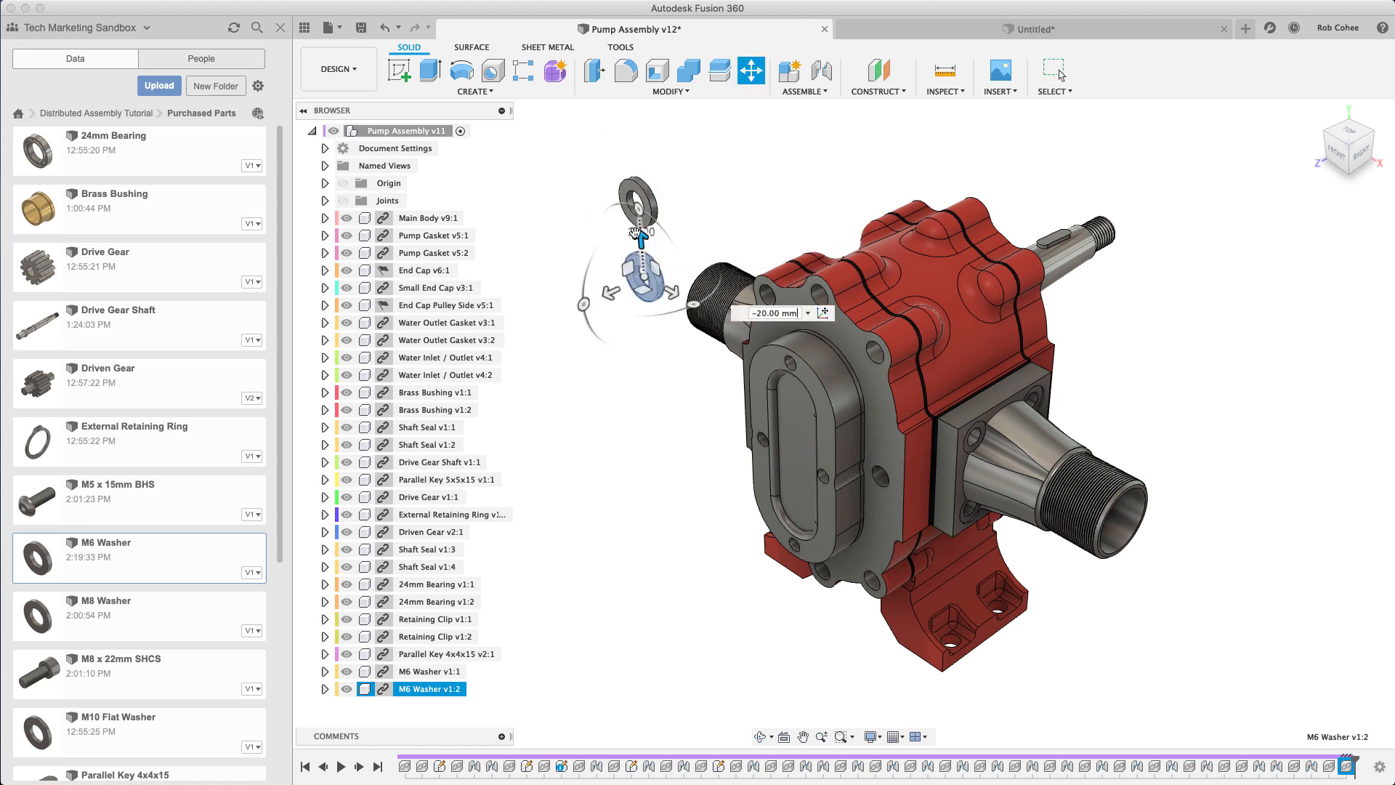
{"action": "key", "text": "ctrl+v"}
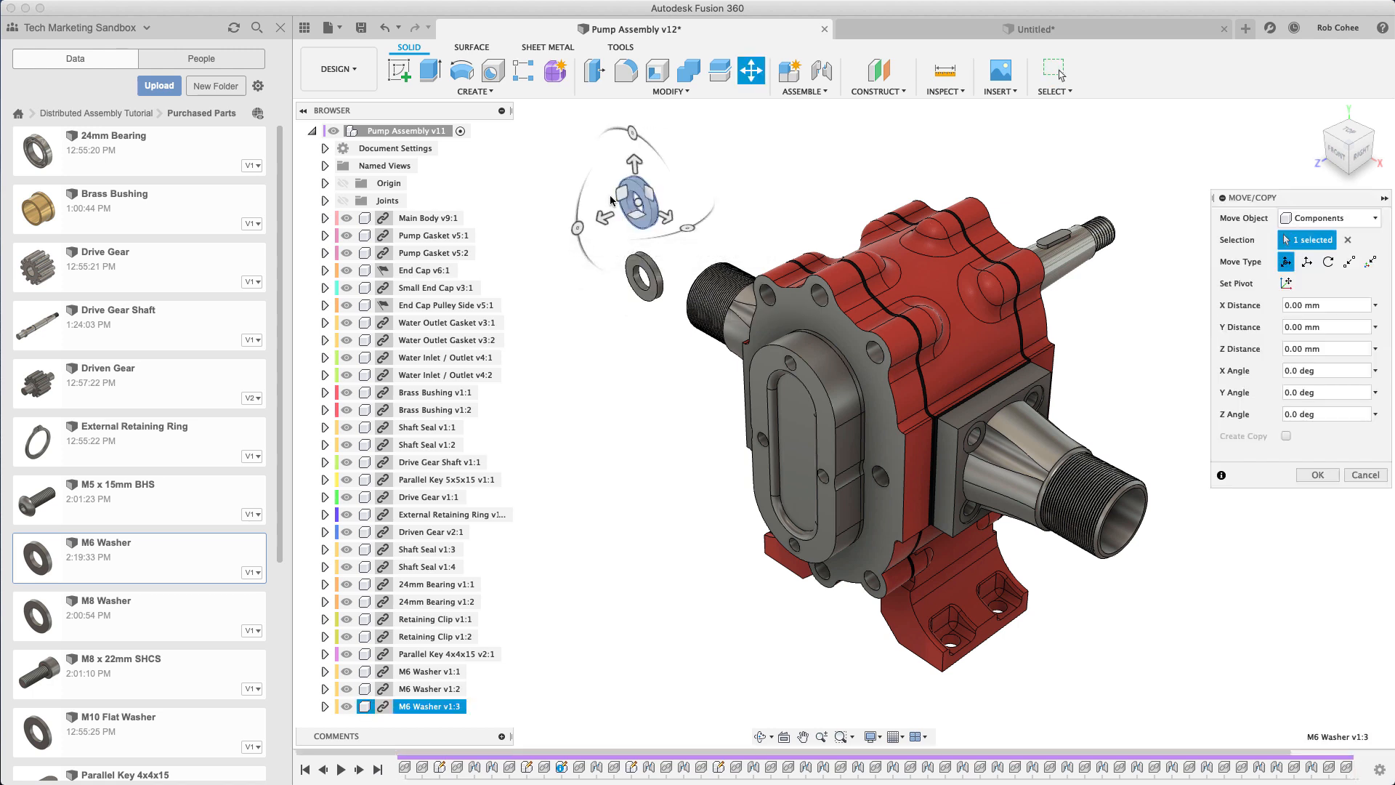
{"action": "left_click_drag", "start_coordinate": [636, 165], "coordinate": [649, 316]}
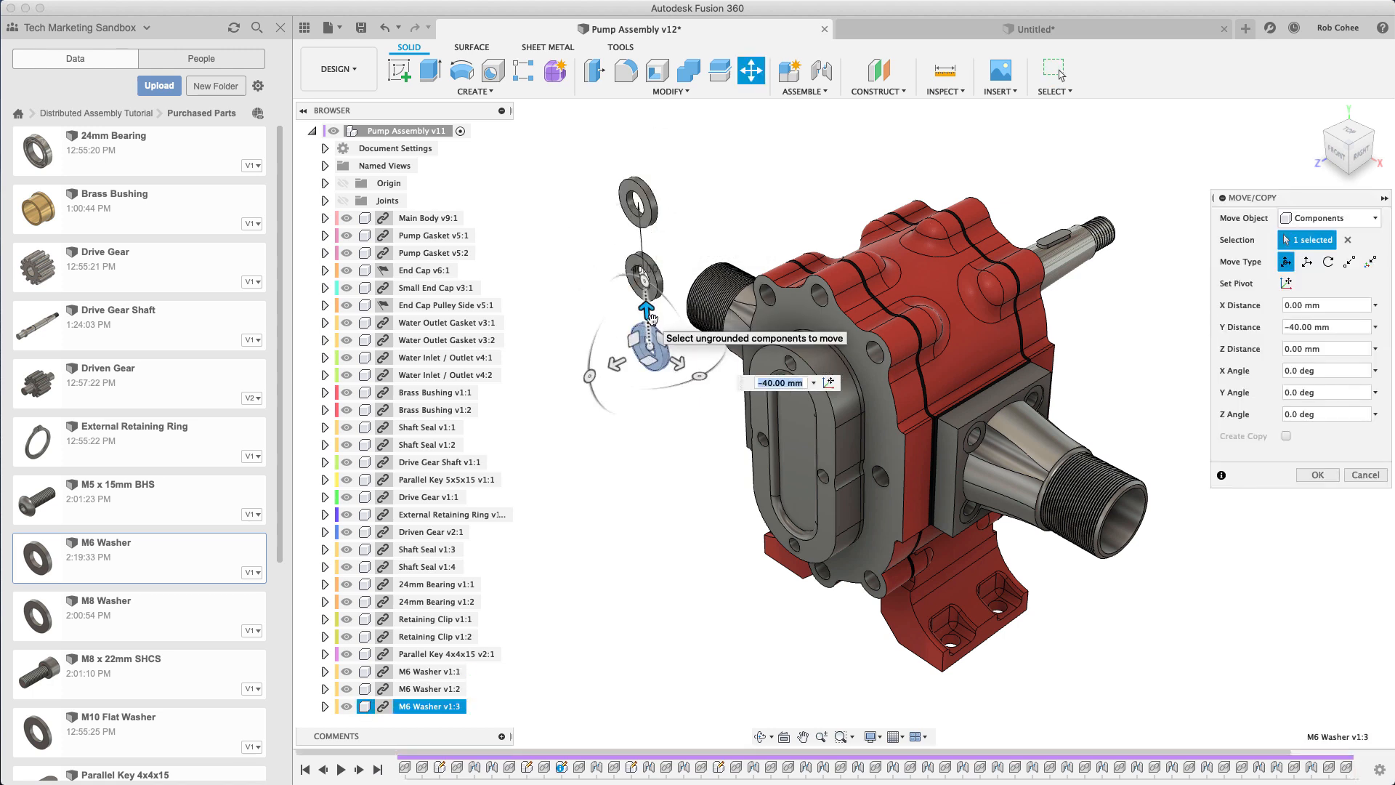
{"action": "key", "text": "Return"}
{"action": "key", "text": "ctrl+v"}
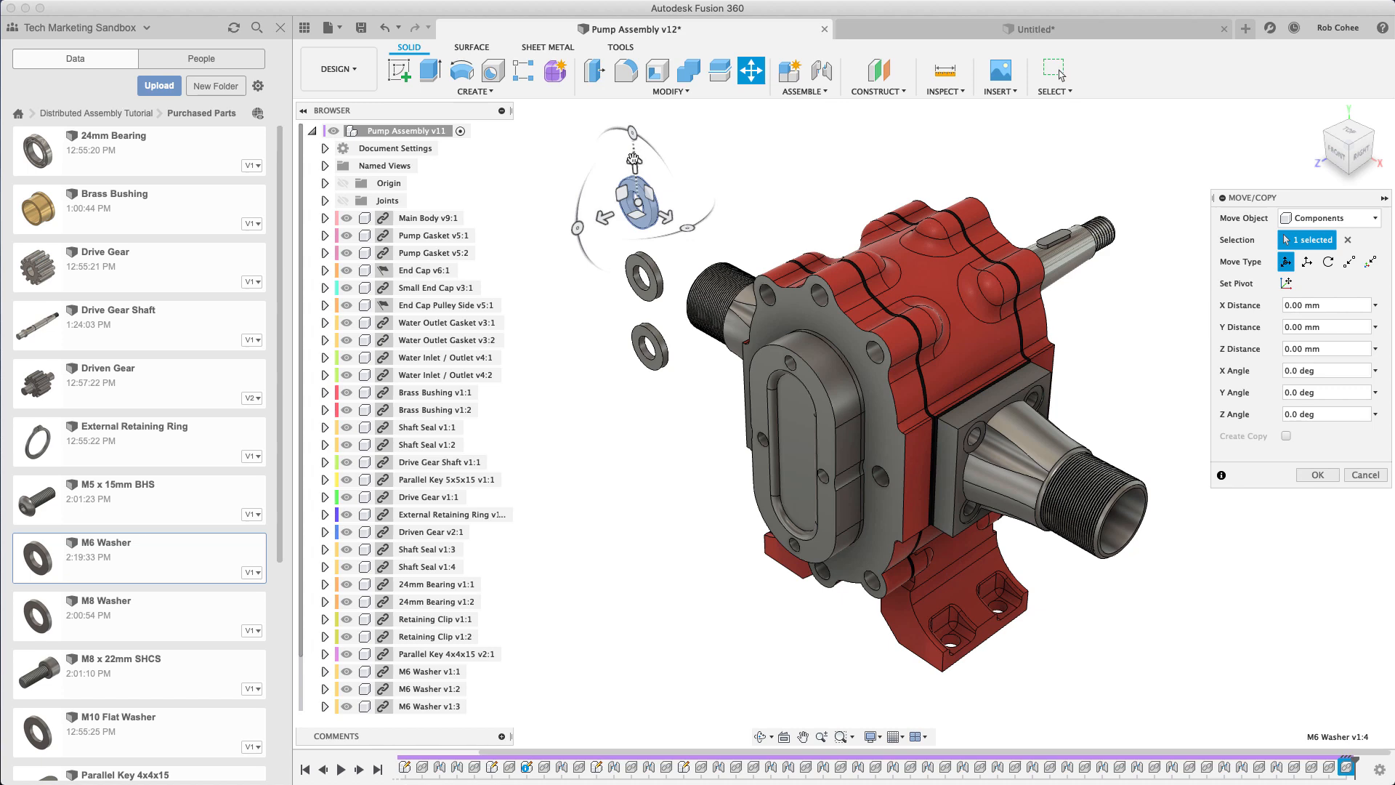
{"action": "left_click_drag", "start_coordinate": [633, 159], "coordinate": [631, 383]}
{"action": "key", "text": "Return"}
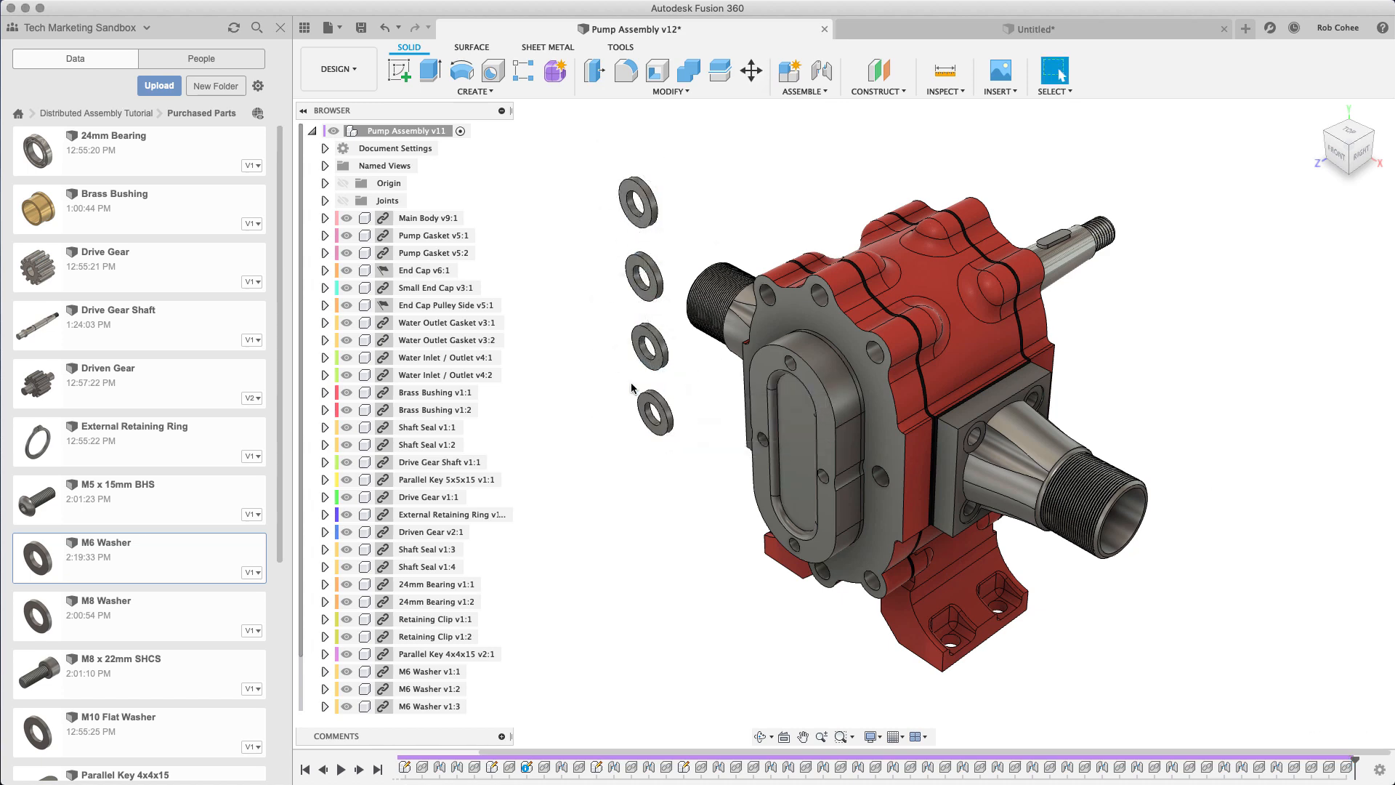
{"action": "key", "text": "ctrl+v"}
{"action": "left_click_drag", "start_coordinate": [634, 159], "coordinate": [638, 433]}
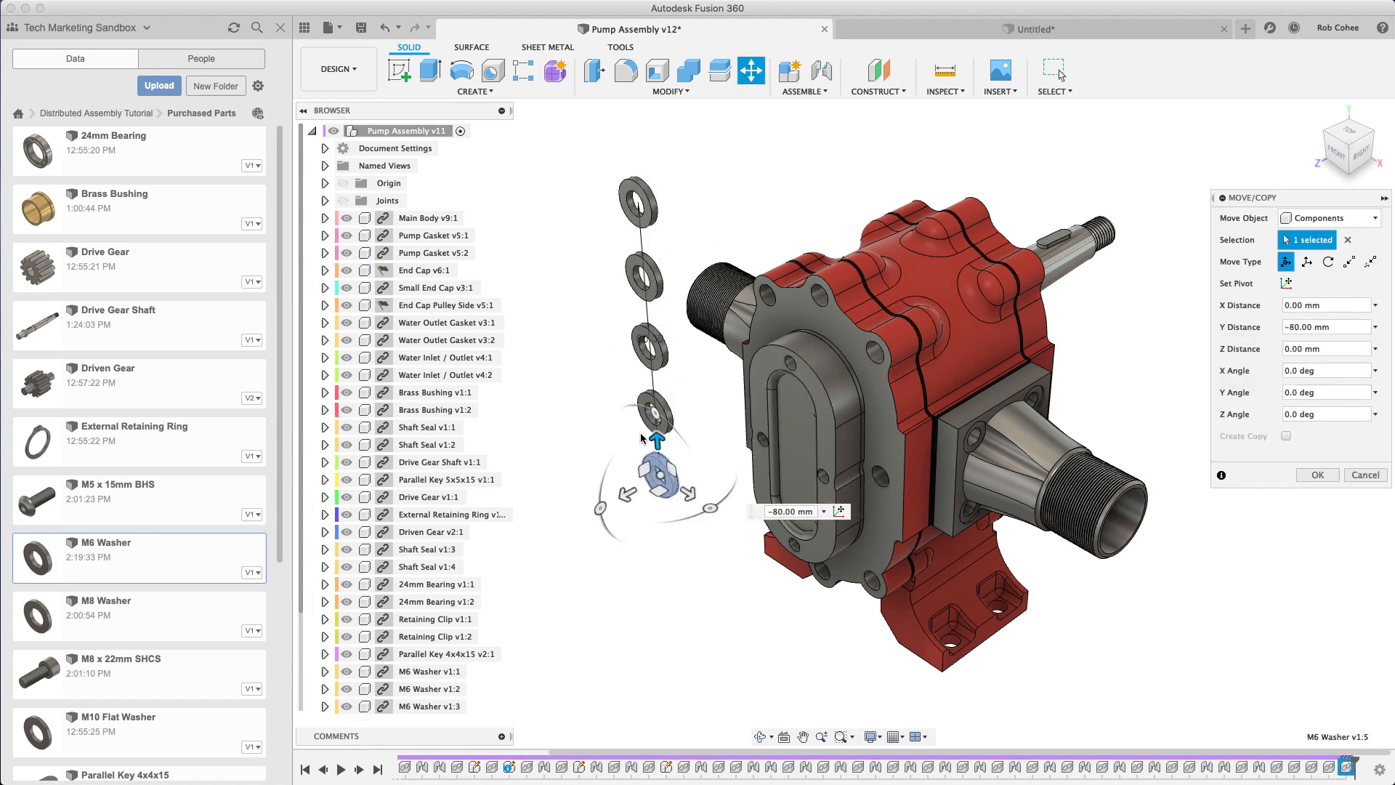
{"action": "key", "text": "Return"}
{"action": "key", "text": "ctrl+v"}
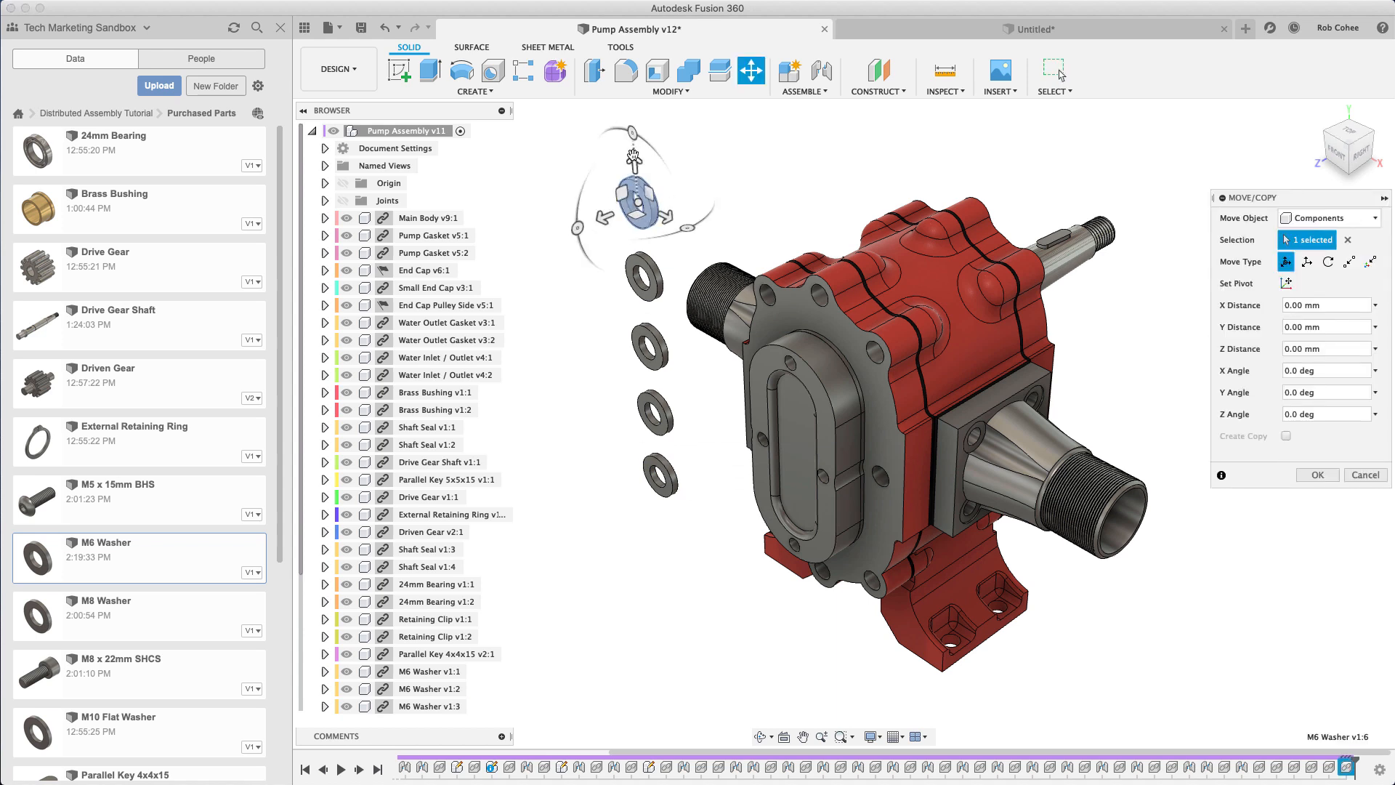
{"action": "left_click_drag", "start_coordinate": [634, 160], "coordinate": [658, 504]}
{"action": "key", "text": "Return"}
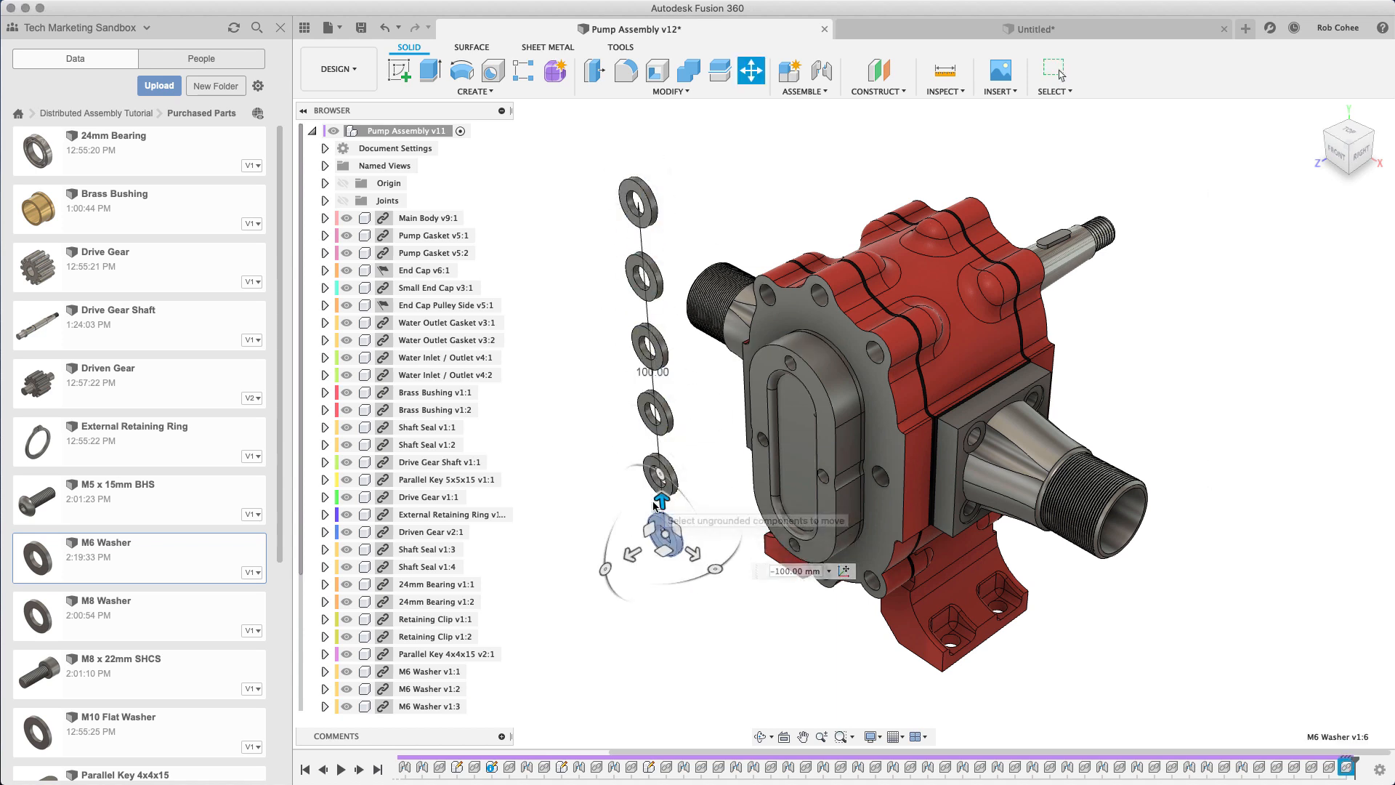
{"action": "key", "text": "ctrl+v"}
{"action": "left_click_drag", "start_coordinate": [635, 161], "coordinate": [649, 553]}
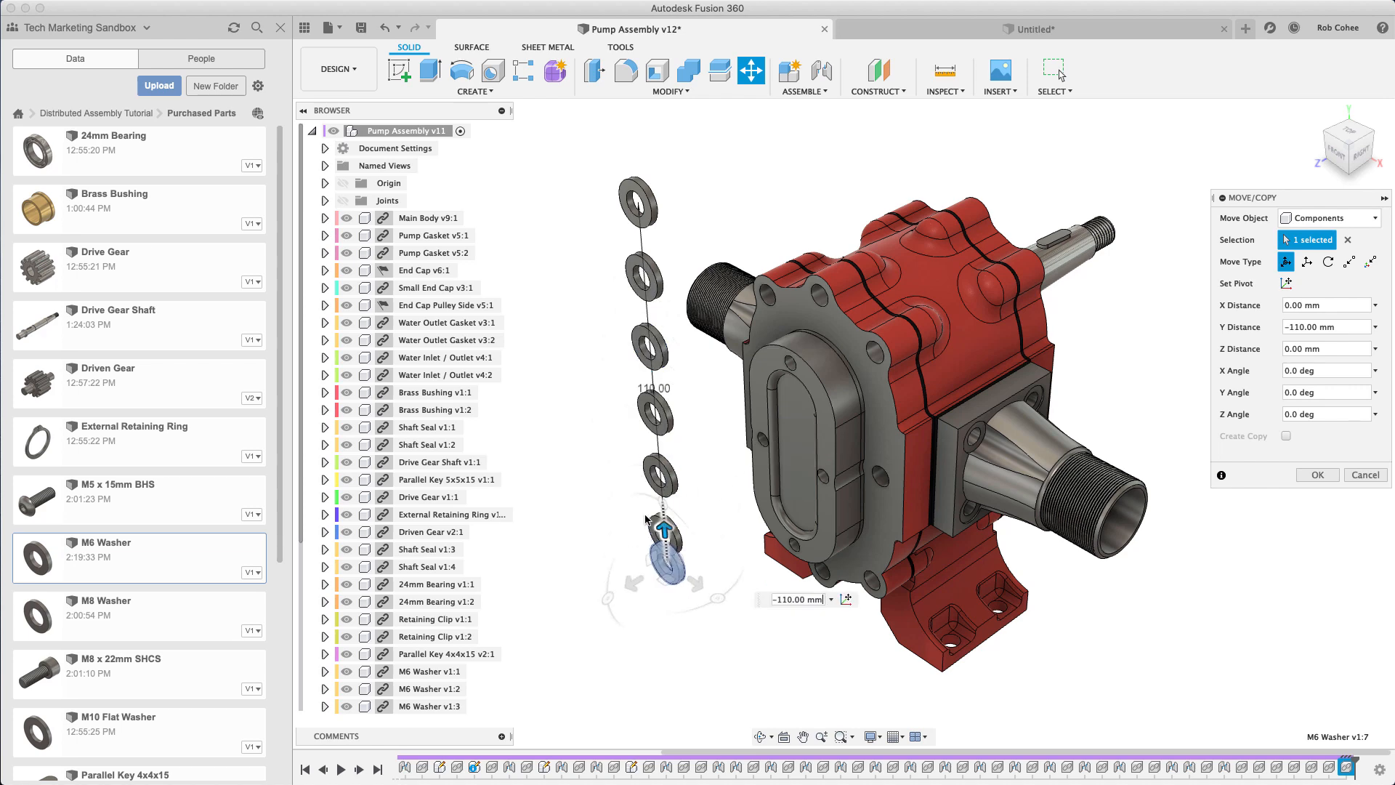
{"action": "key", "text": "Return"}
{"action": "key", "text": "ctrl+v"}
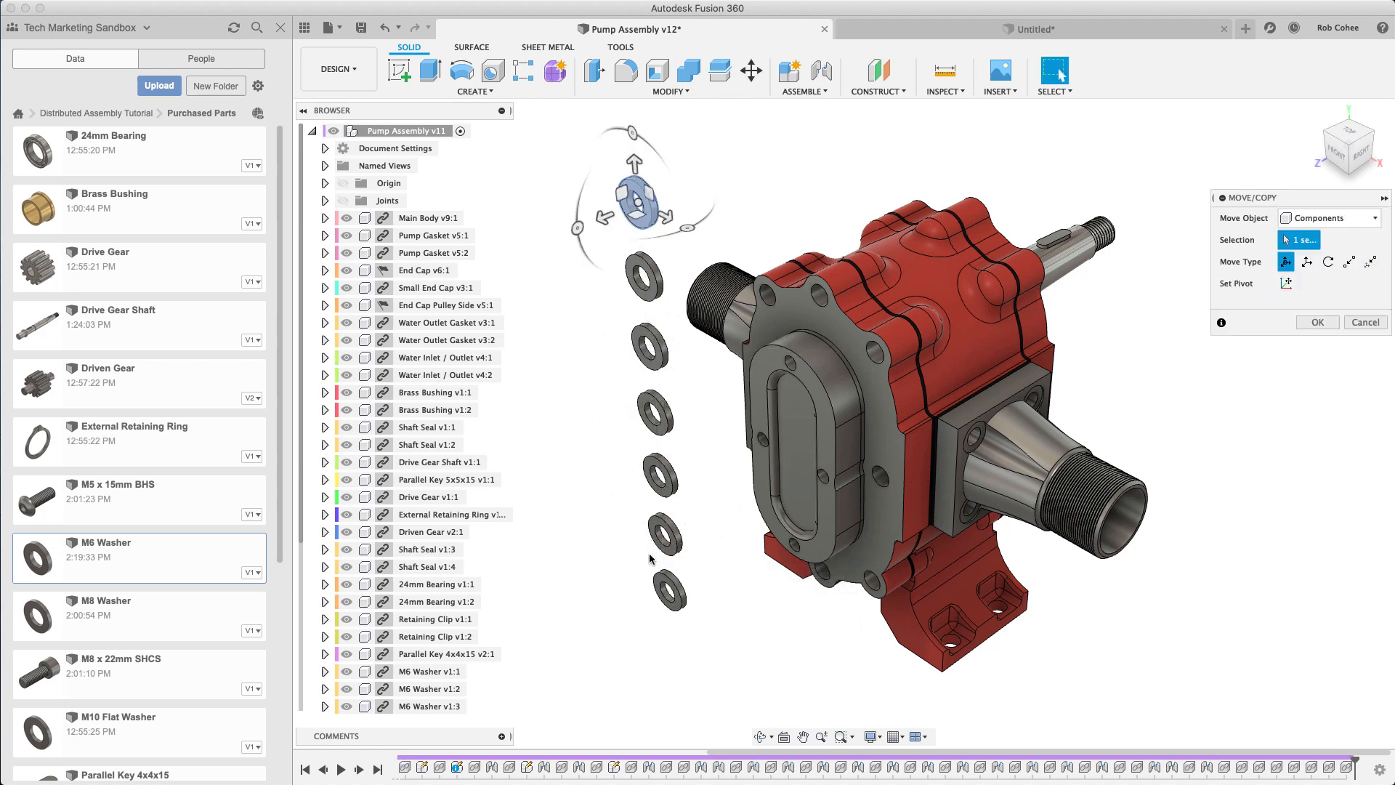
{"action": "left_click_drag", "start_coordinate": [636, 163], "coordinate": [646, 628]}
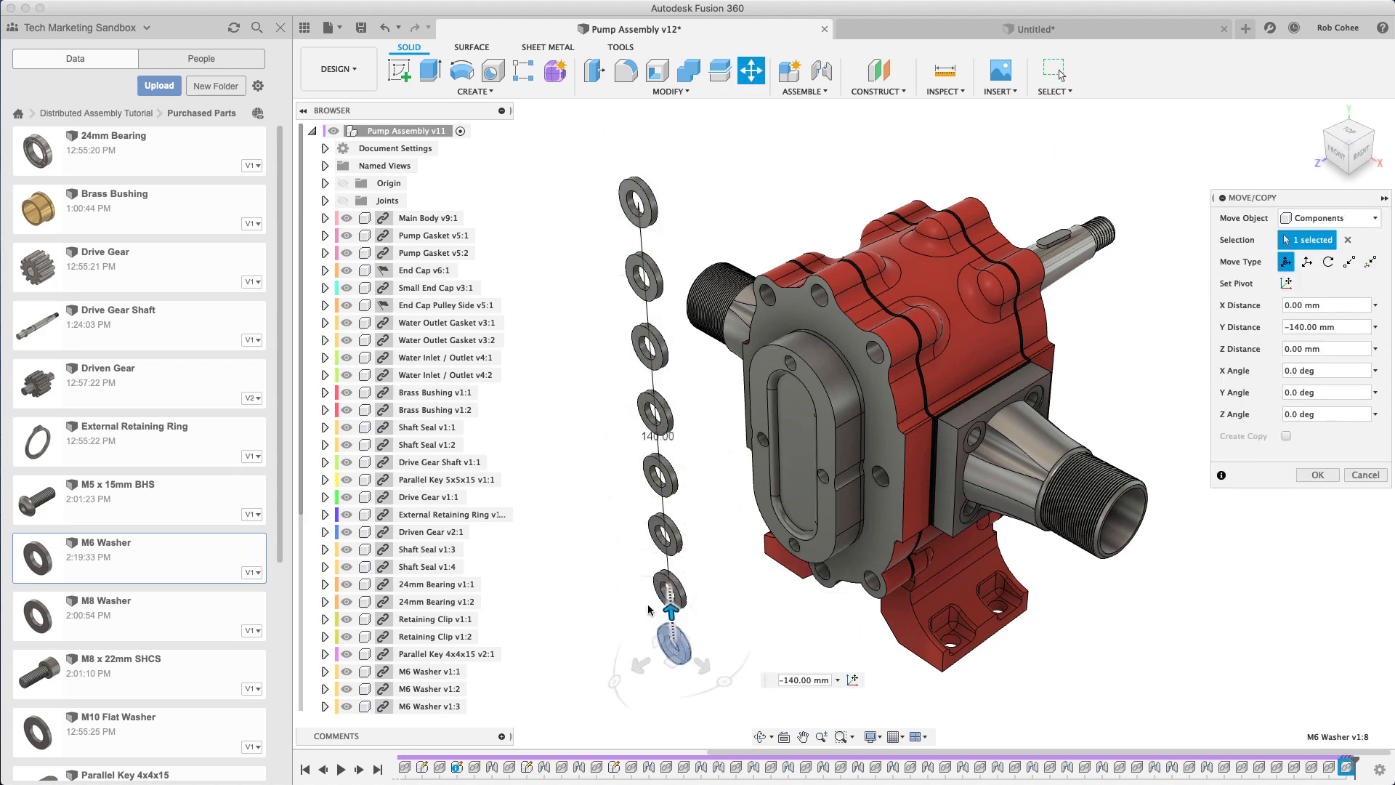
{"action": "key", "text": "Return"}
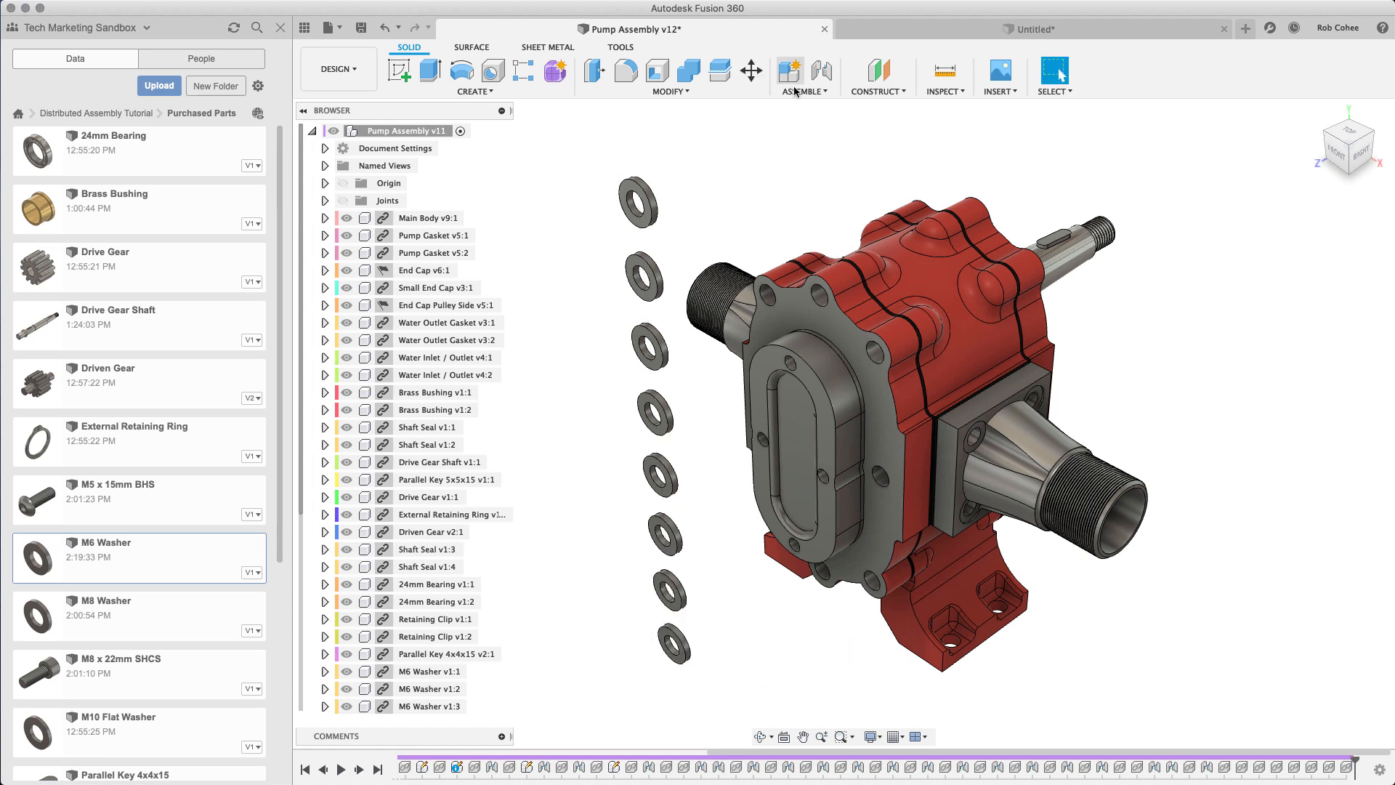
Step: Joint the first four M6 washers into the upper bolt holes of the end cap flange
{"action": "left_click", "coordinate": [821, 71]}
{"action": "left_click", "coordinate": [639, 199]}
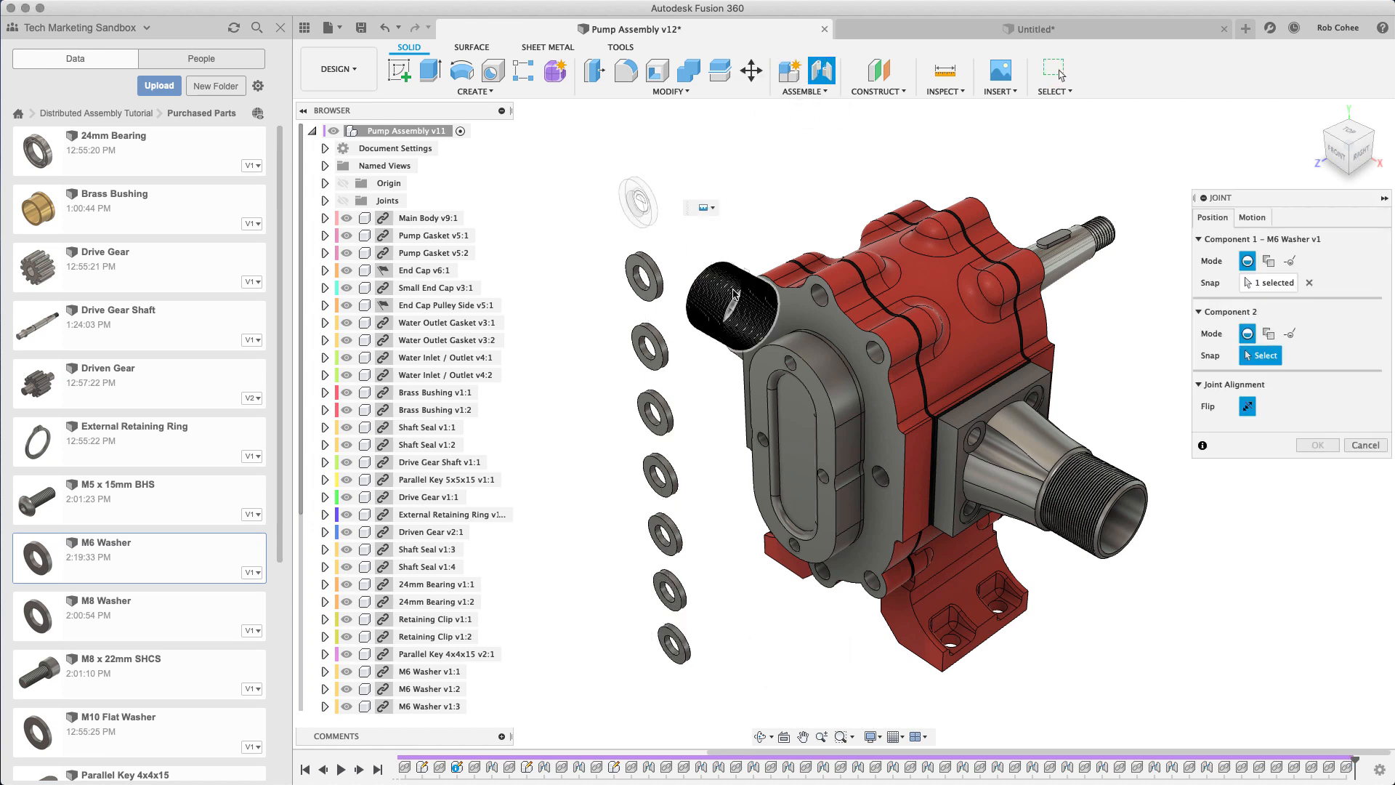
{"action": "left_click", "coordinate": [769, 310]}
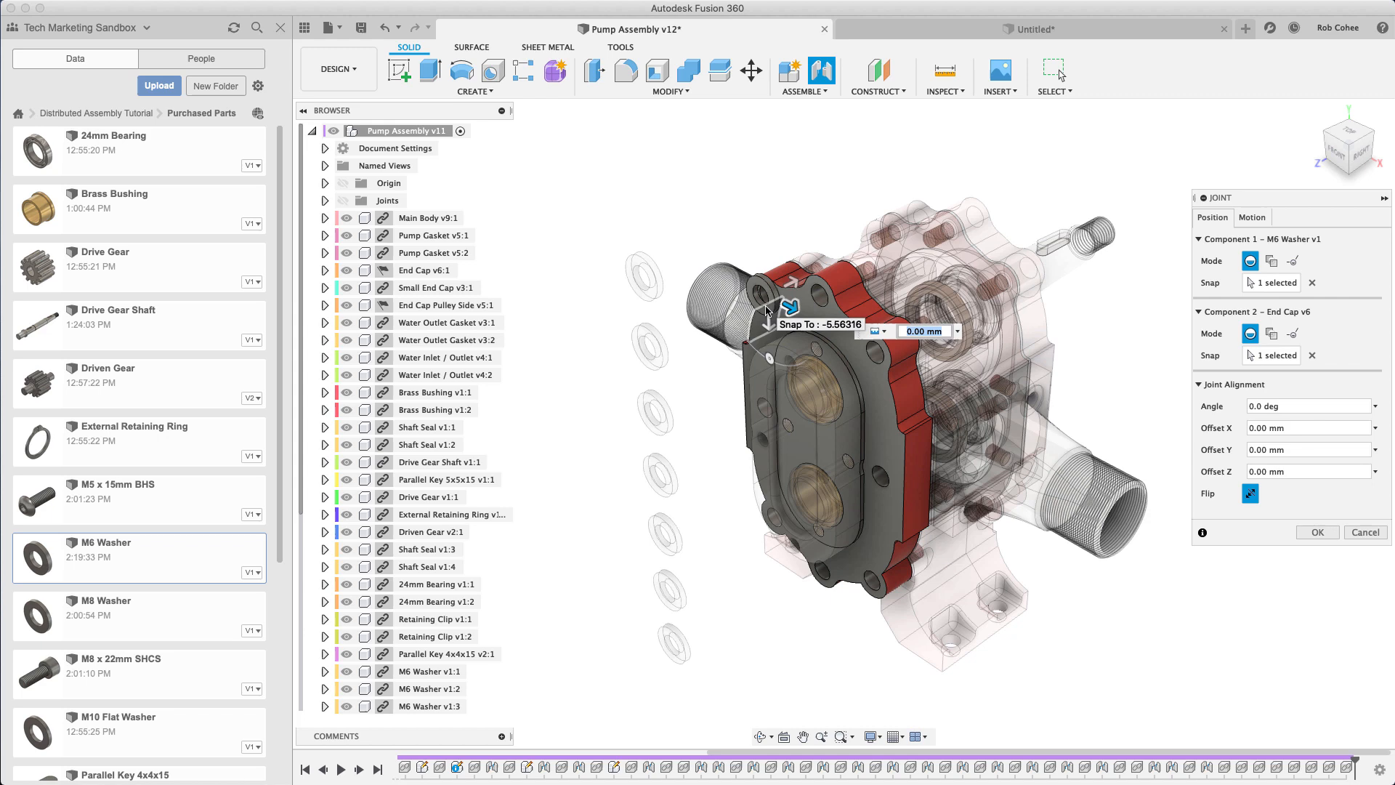
{"action": "key", "text": "Return"}
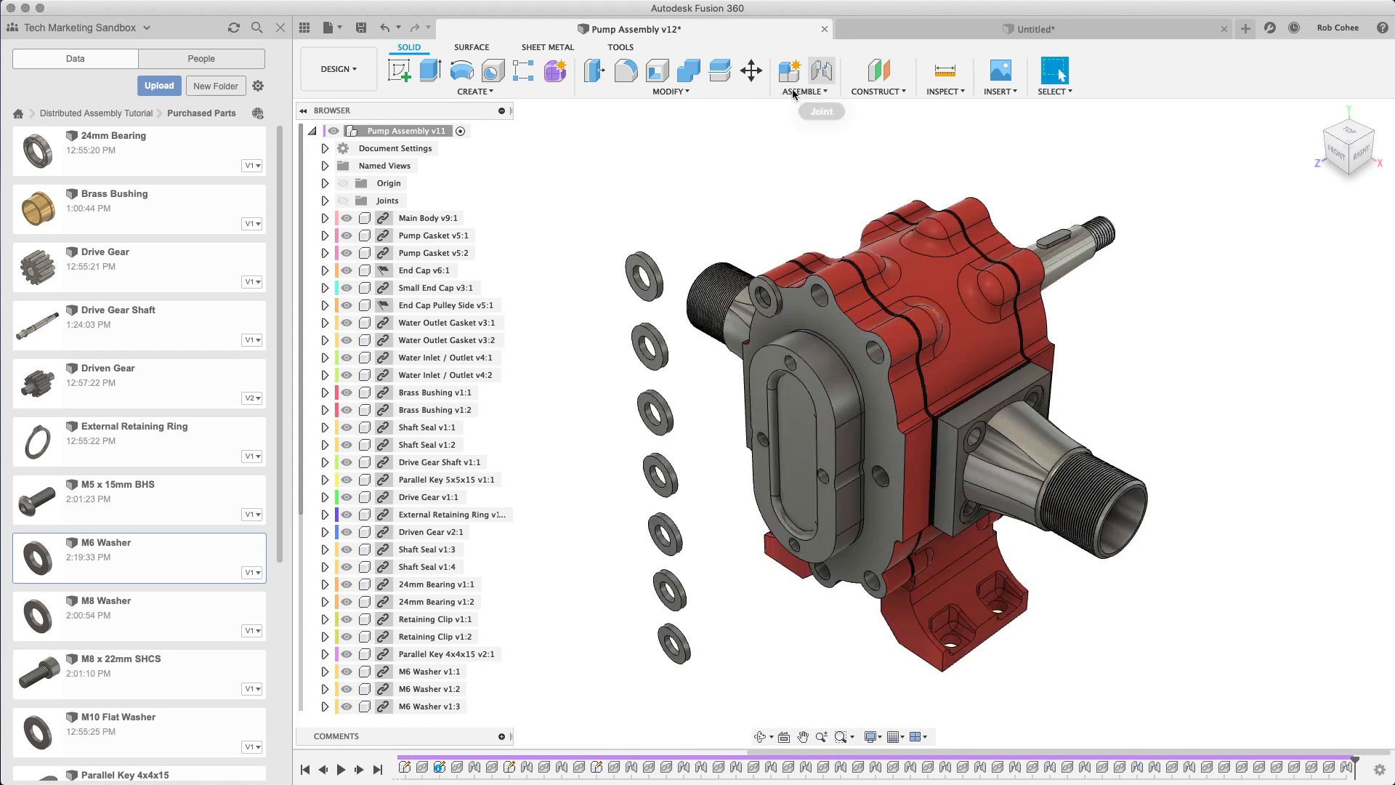
{"action": "left_click", "coordinate": [823, 72]}
{"action": "left_click", "coordinate": [645, 278]}
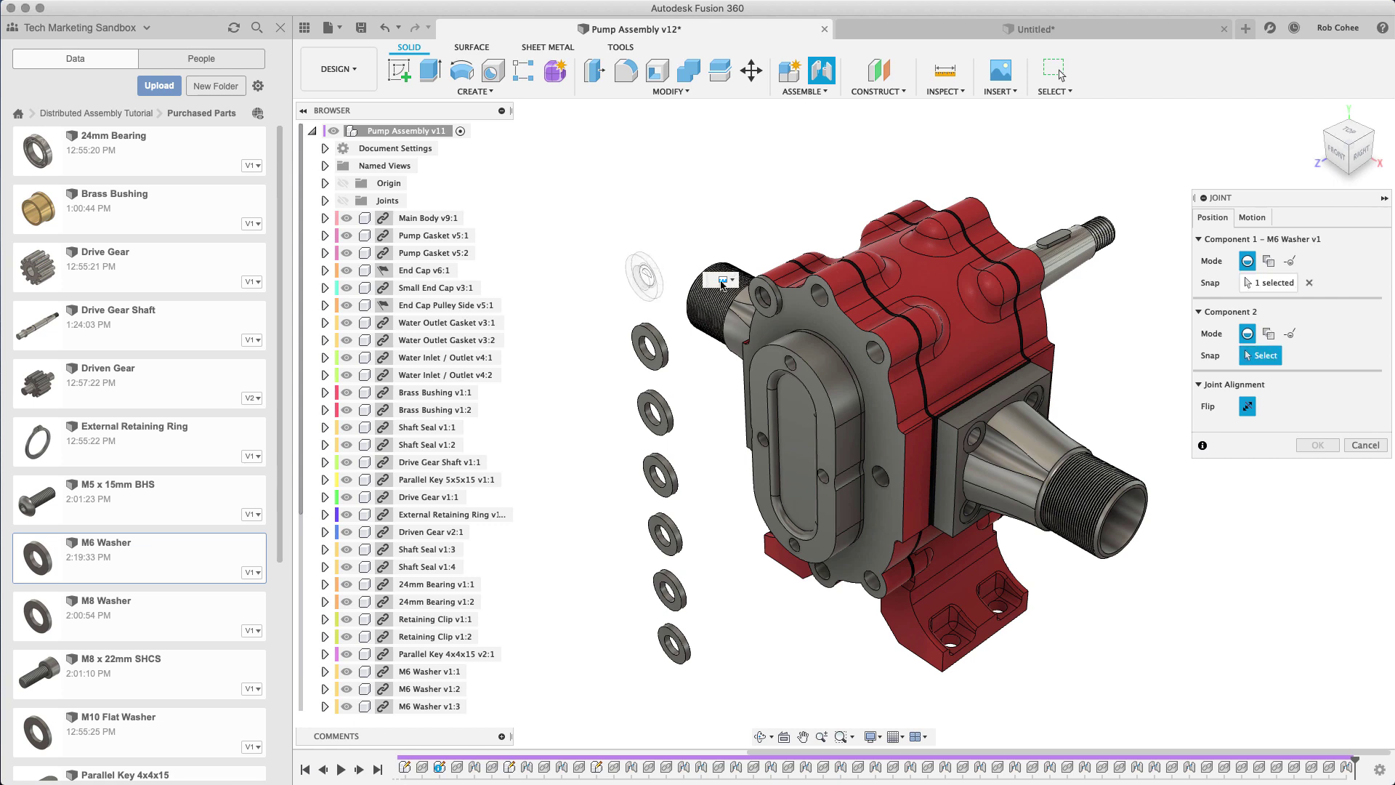
{"action": "left_click", "coordinate": [820, 310]}
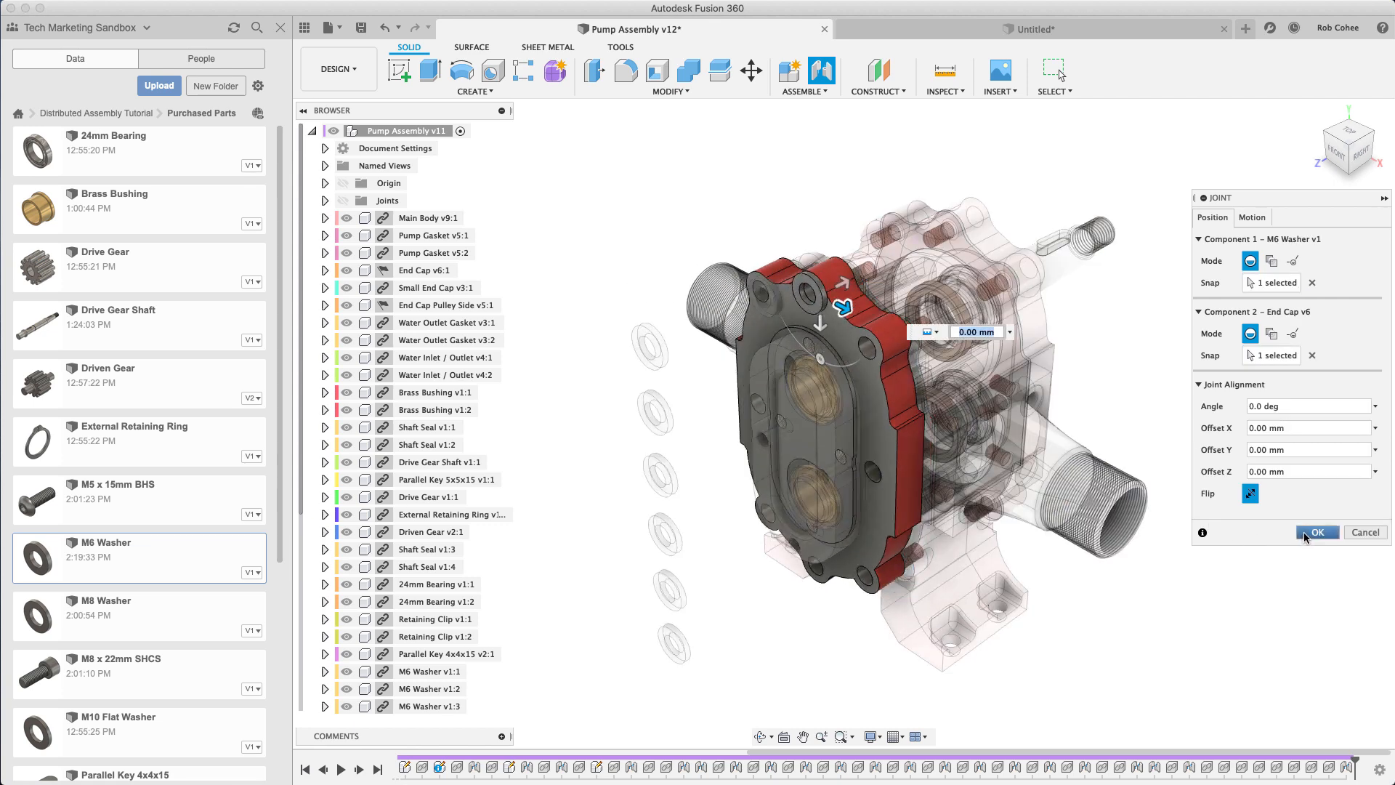
{"action": "left_click", "coordinate": [1304, 532]}
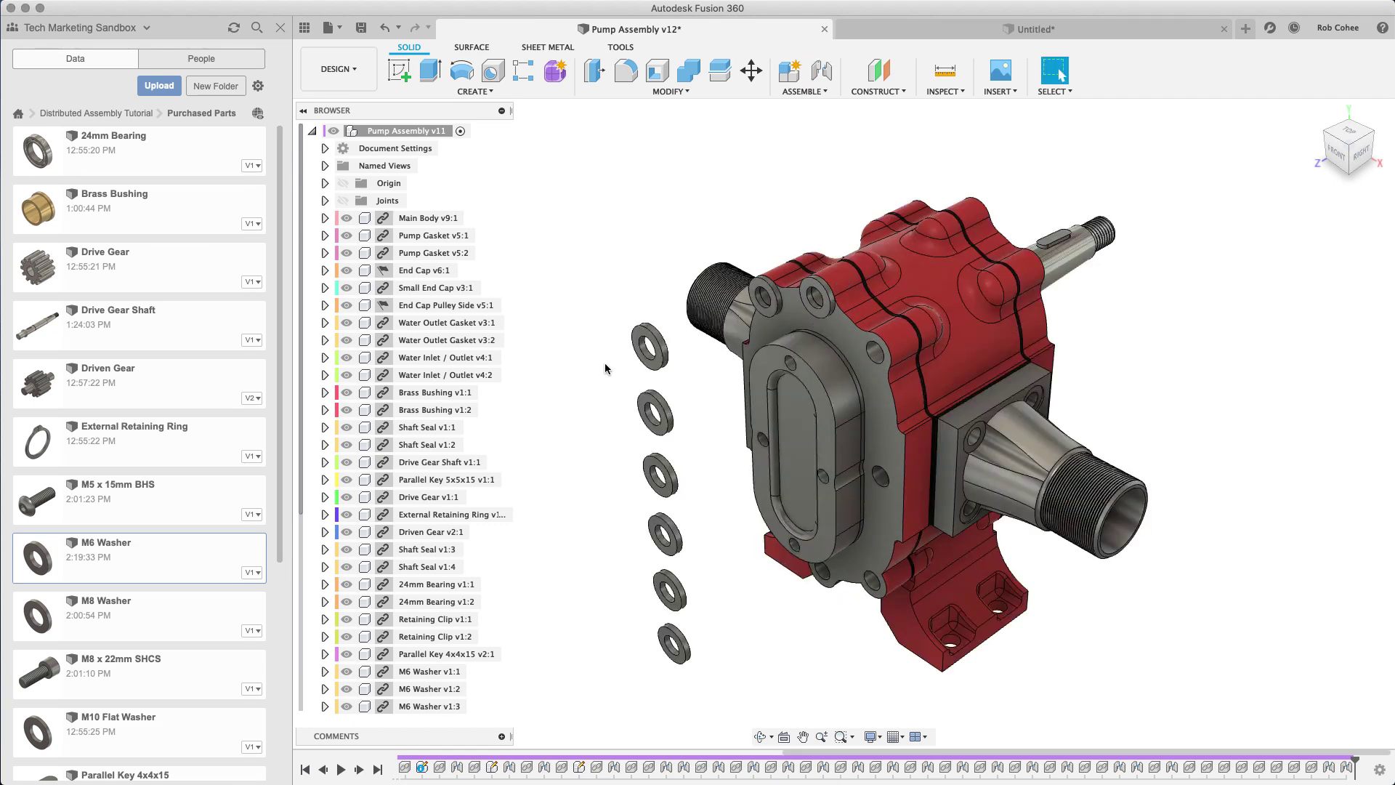
{"action": "left_click", "coordinate": [822, 71]}
{"action": "left_click", "coordinate": [650, 347]}
{"action": "left_click", "coordinate": [807, 327]}
{"action": "key", "text": "Return"}
{"action": "key", "text": "j"}
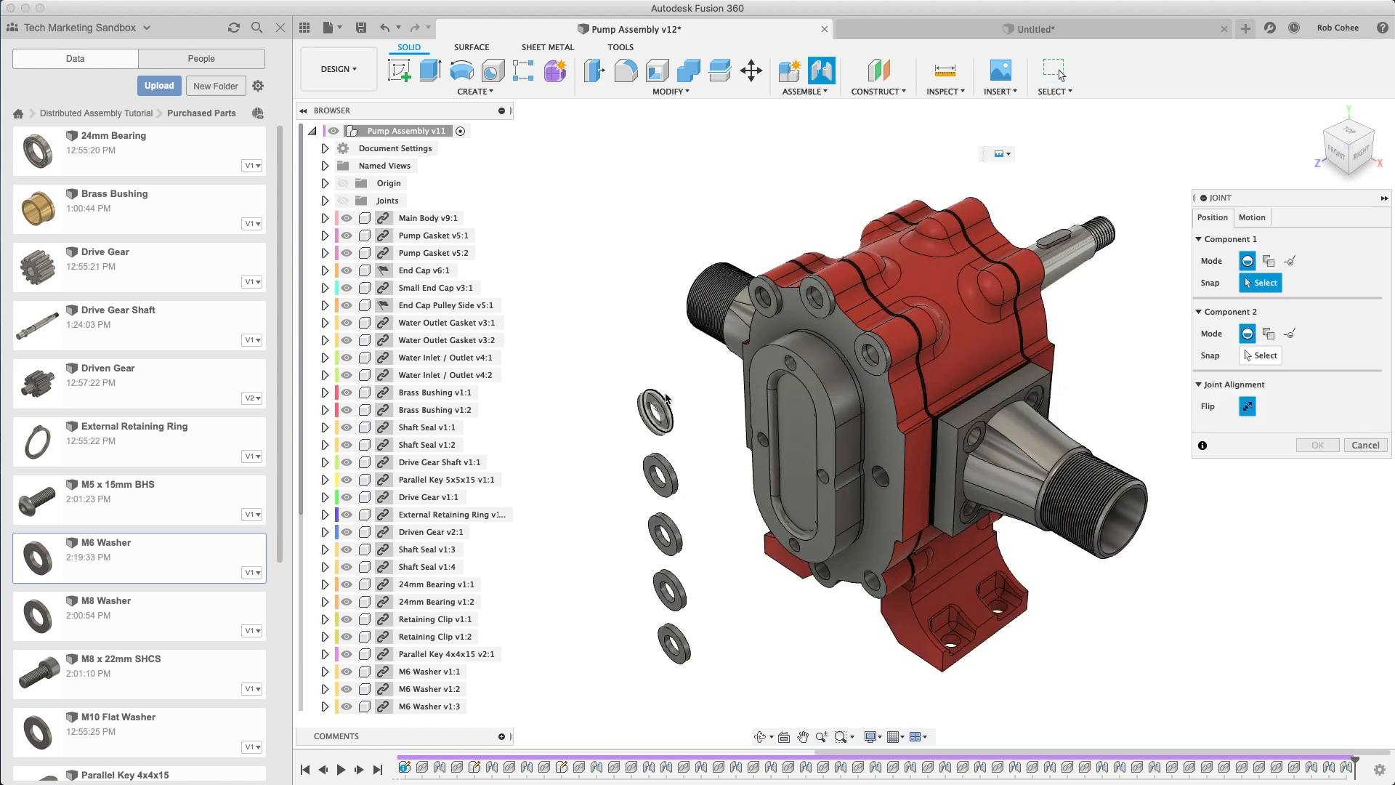
{"action": "left_click", "coordinate": [656, 413]}
{"action": "left_click", "coordinate": [875, 483]}
{"action": "key", "text": "Return"}
Step: Joint the remaining four washers into the lower flange holes and return to the home view
{"action": "key", "text": "j"}
{"action": "left_click", "coordinate": [660, 475]}
{"action": "left_click", "coordinate": [797, 534]}
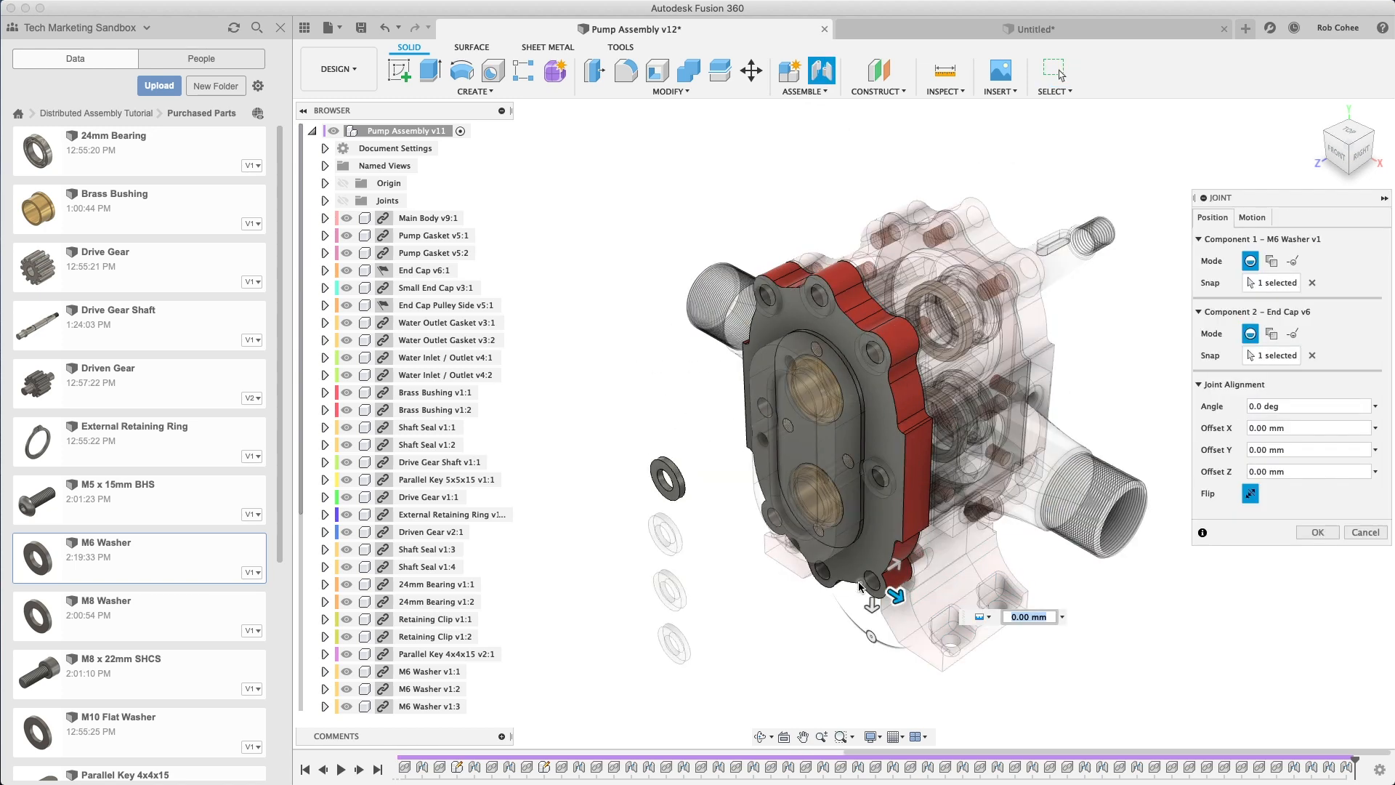
{"action": "key", "text": "Return"}
{"action": "key", "text": "j"}
{"action": "left_click", "coordinate": [665, 535]}
{"action": "scroll", "coordinate": [829, 575], "scroll_direction": "up", "scroll_amount": 3}
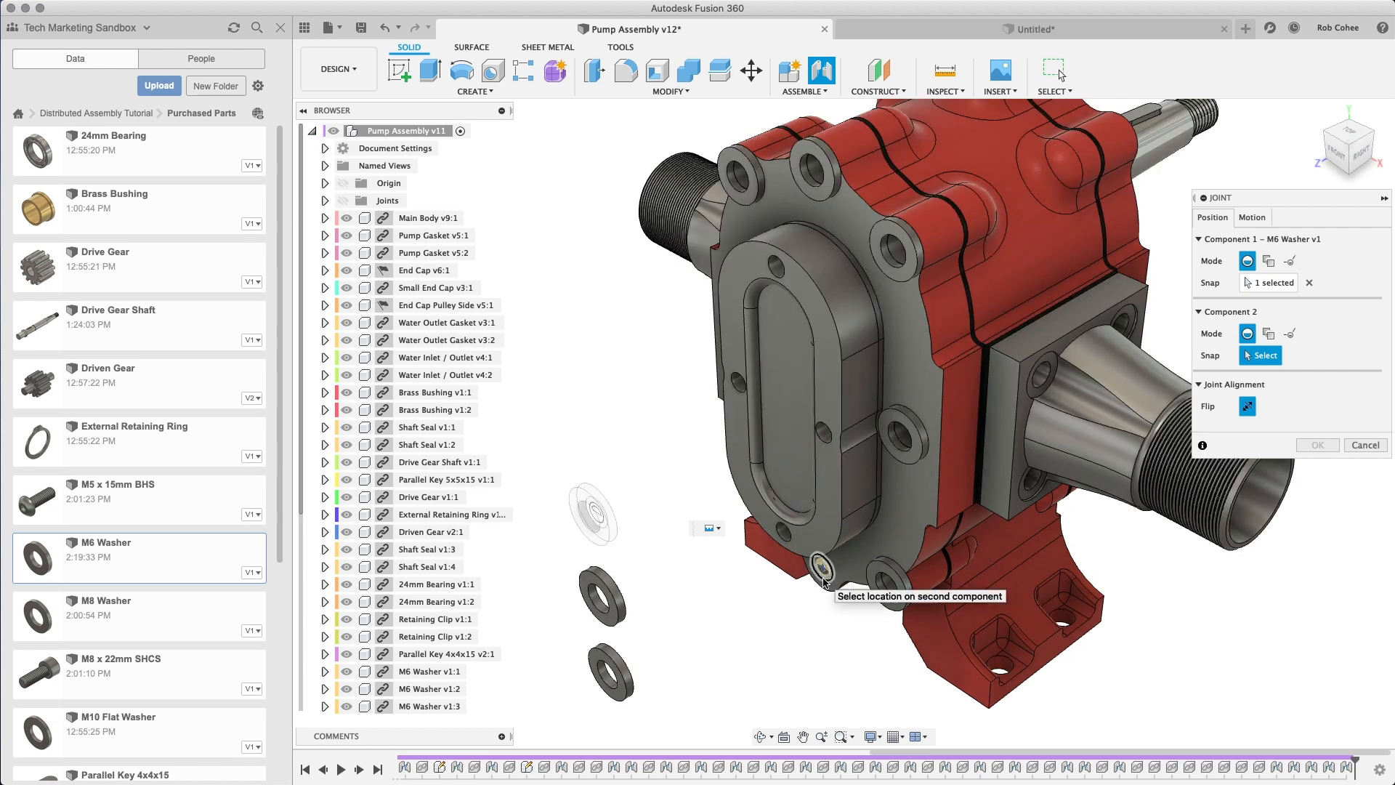
{"action": "left_click", "coordinate": [829, 575]}
{"action": "key", "text": "Return"}
{"action": "key", "text": "j"}
{"action": "left_click", "coordinate": [603, 593]}
{"action": "middle_click_drag", "start_coordinate": [679, 501], "coordinate": [698, 481], "text": "shift"}
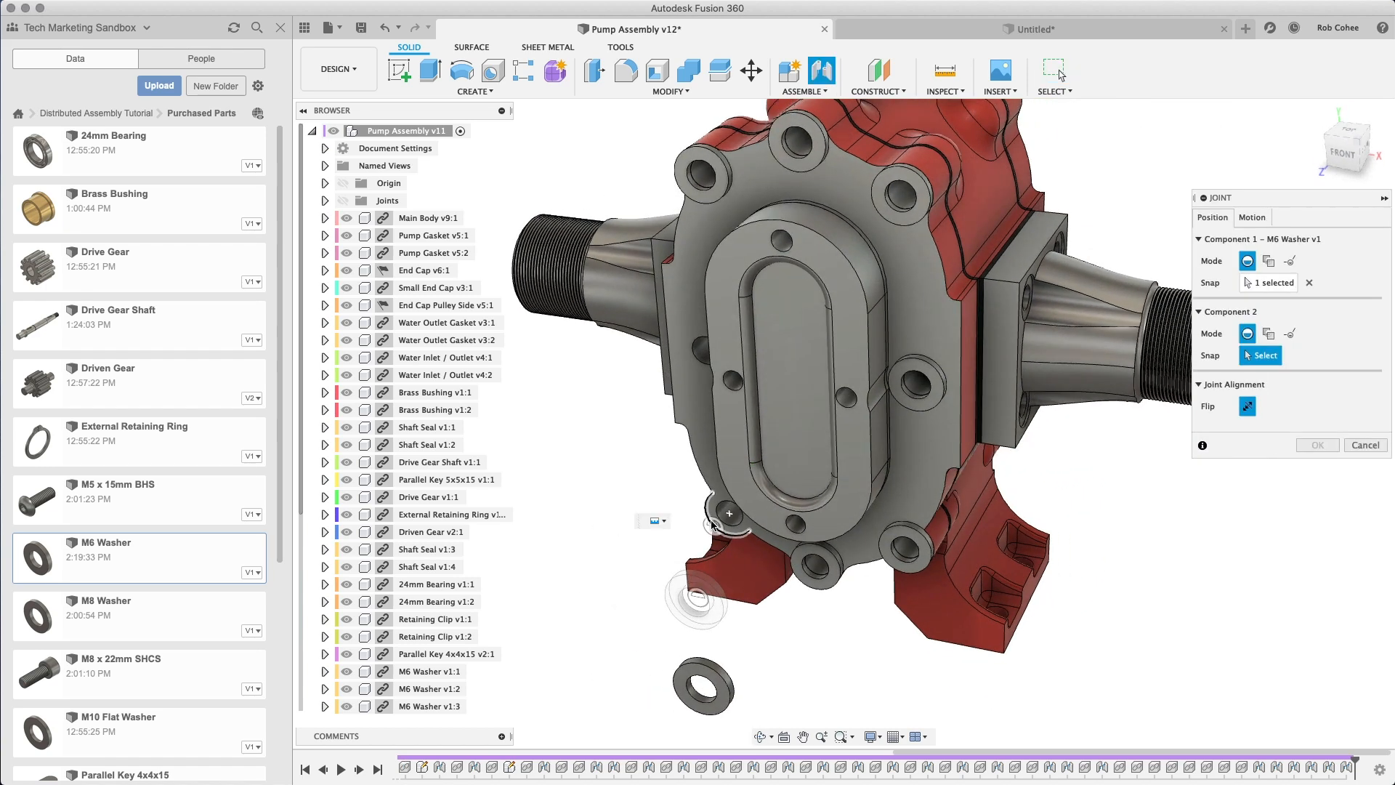
{"action": "left_click", "coordinate": [703, 349]}
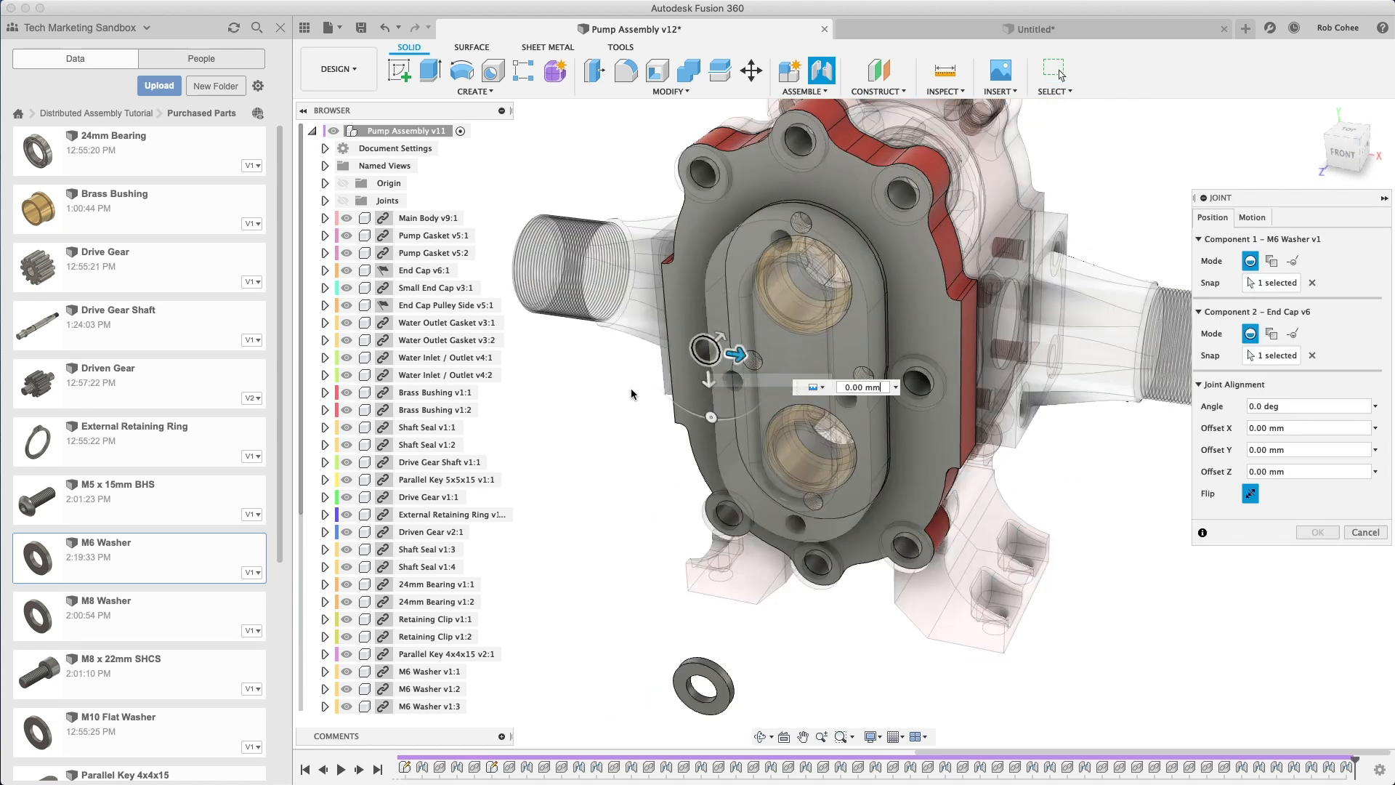
{"action": "key", "text": "Return"}
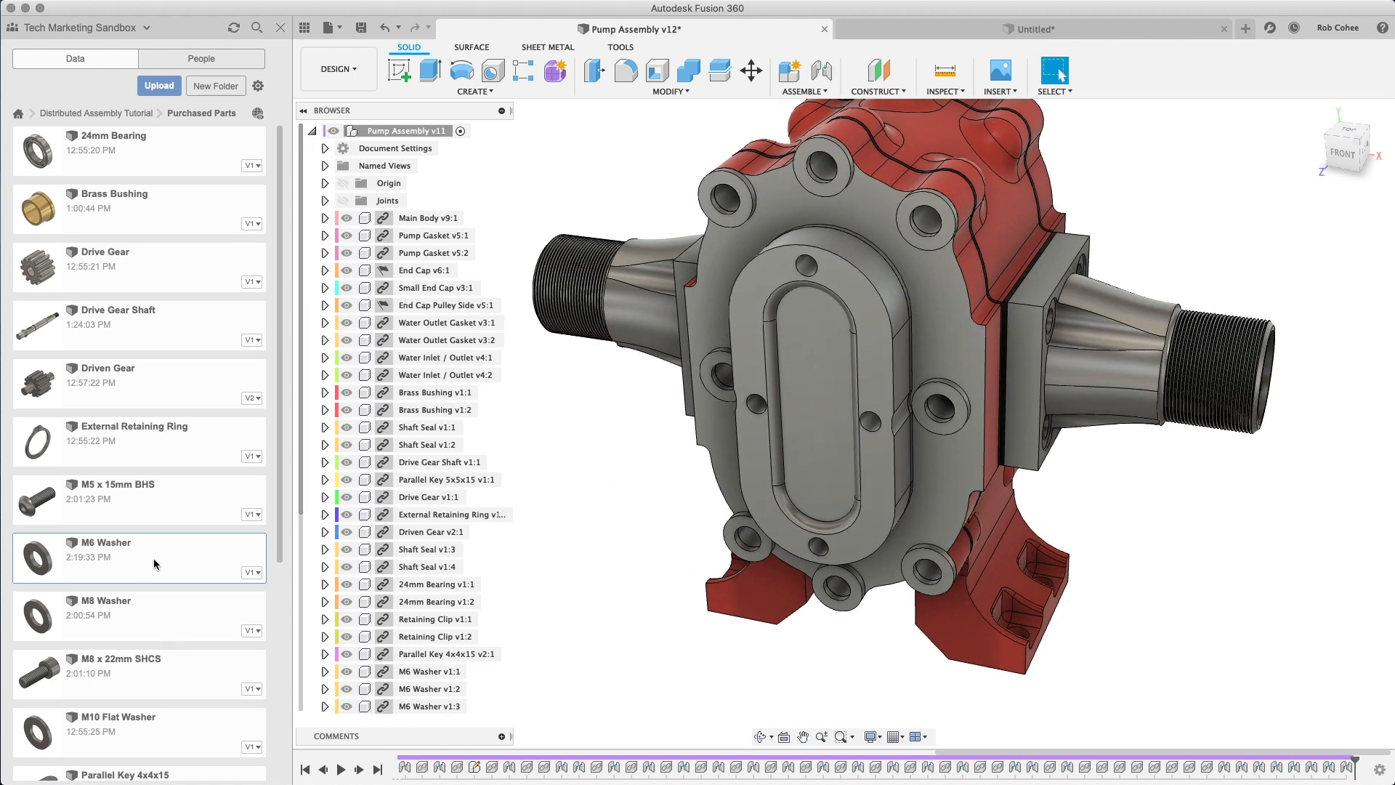
{"action": "left_click", "coordinate": [1310, 144]}
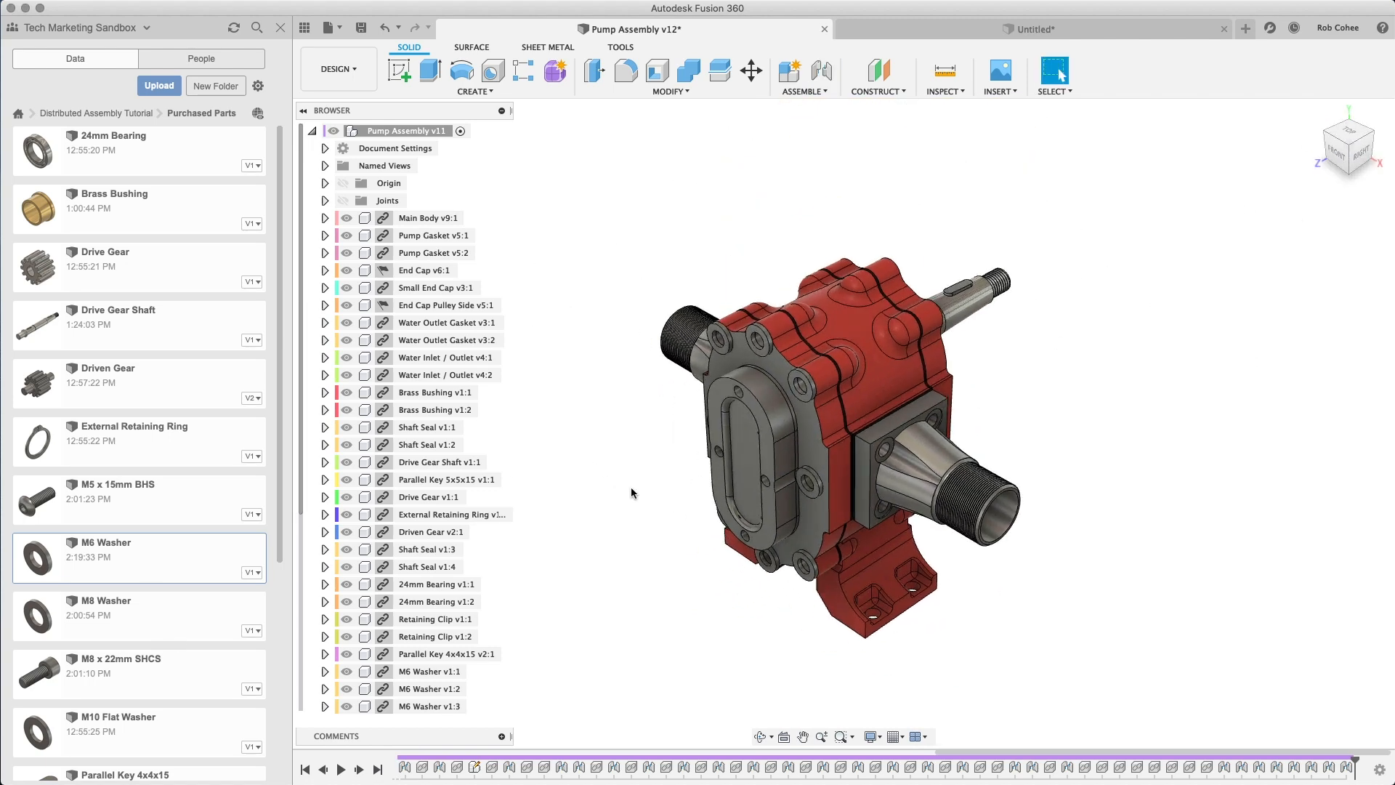
{"action": "scroll", "coordinate": [440, 585], "scroll_direction": "down", "scroll_amount": 3}
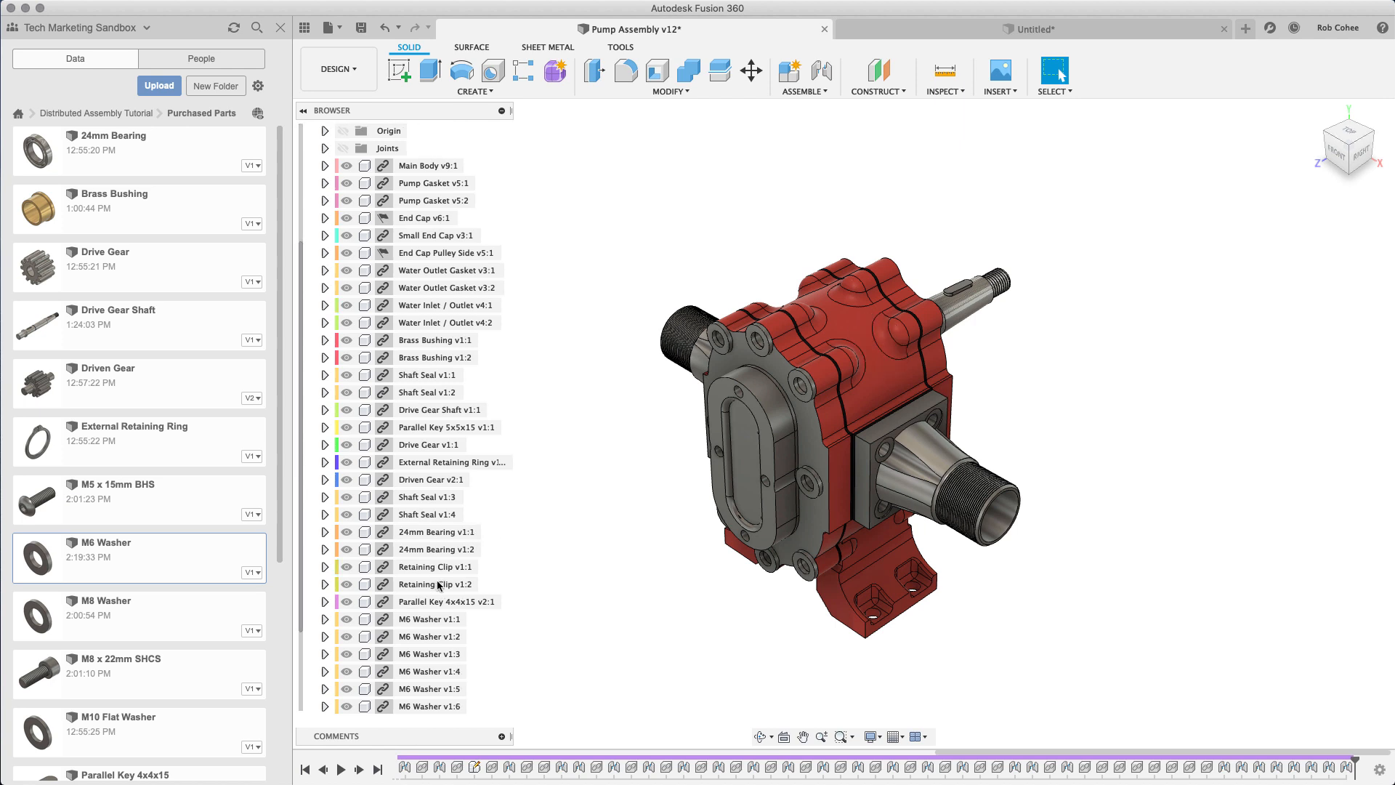
{"action": "scroll", "coordinate": [439, 586], "scroll_direction": "down", "scroll_amount": 2}
Step: Move all eight M6 washers 140 mm along Z to float beside the pump's shaft end
{"action": "left_click", "coordinate": [439, 585]}
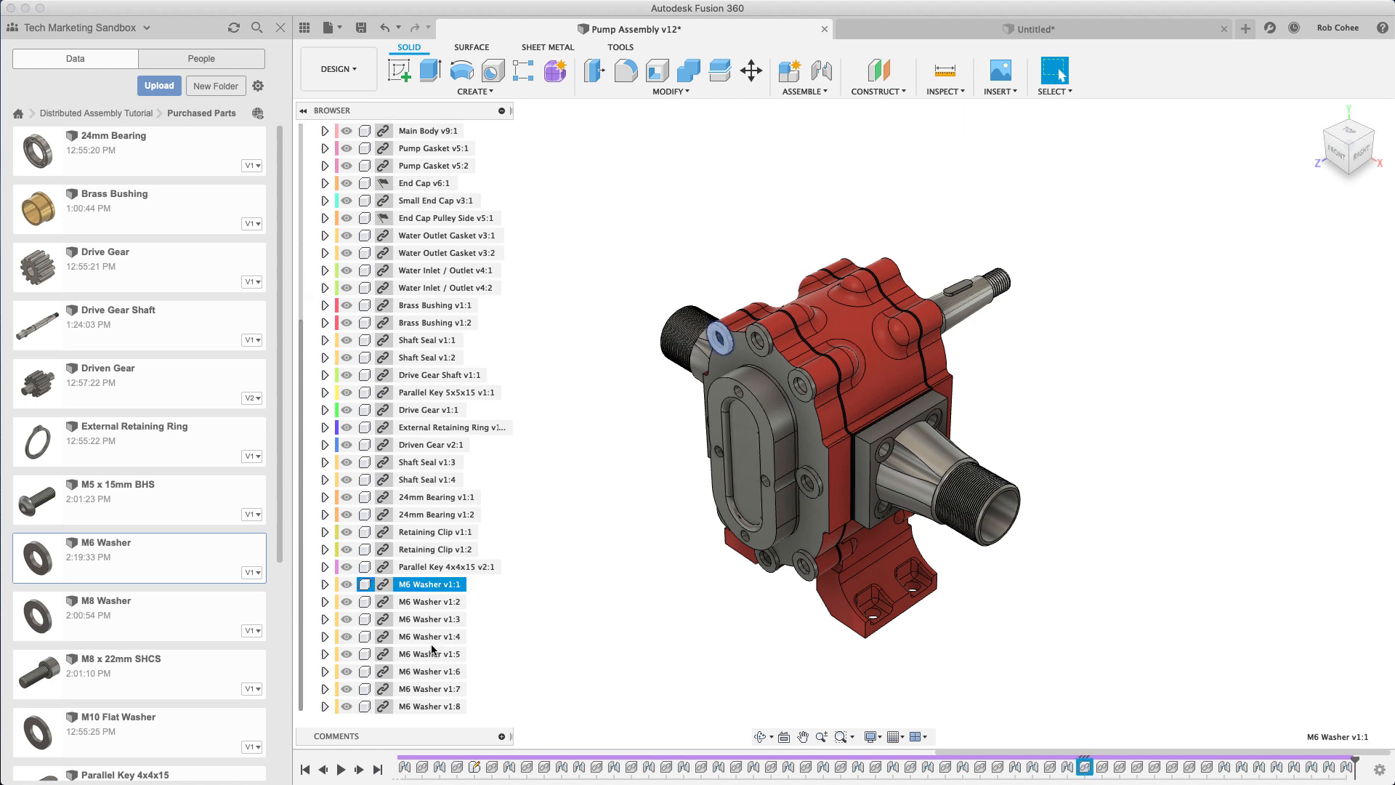
{"action": "left_click", "coordinate": [432, 706], "text": "shift"}
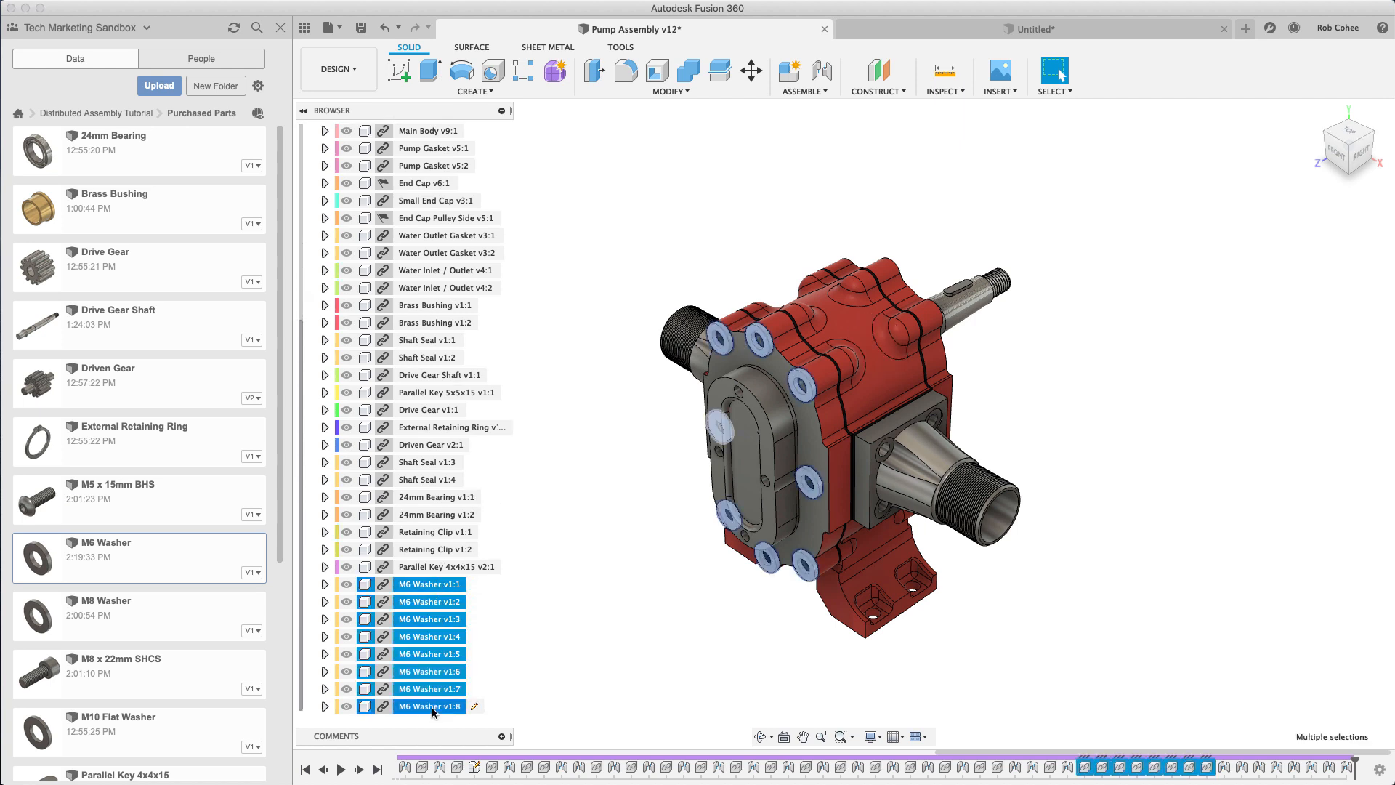
{"action": "key", "text": "m"}
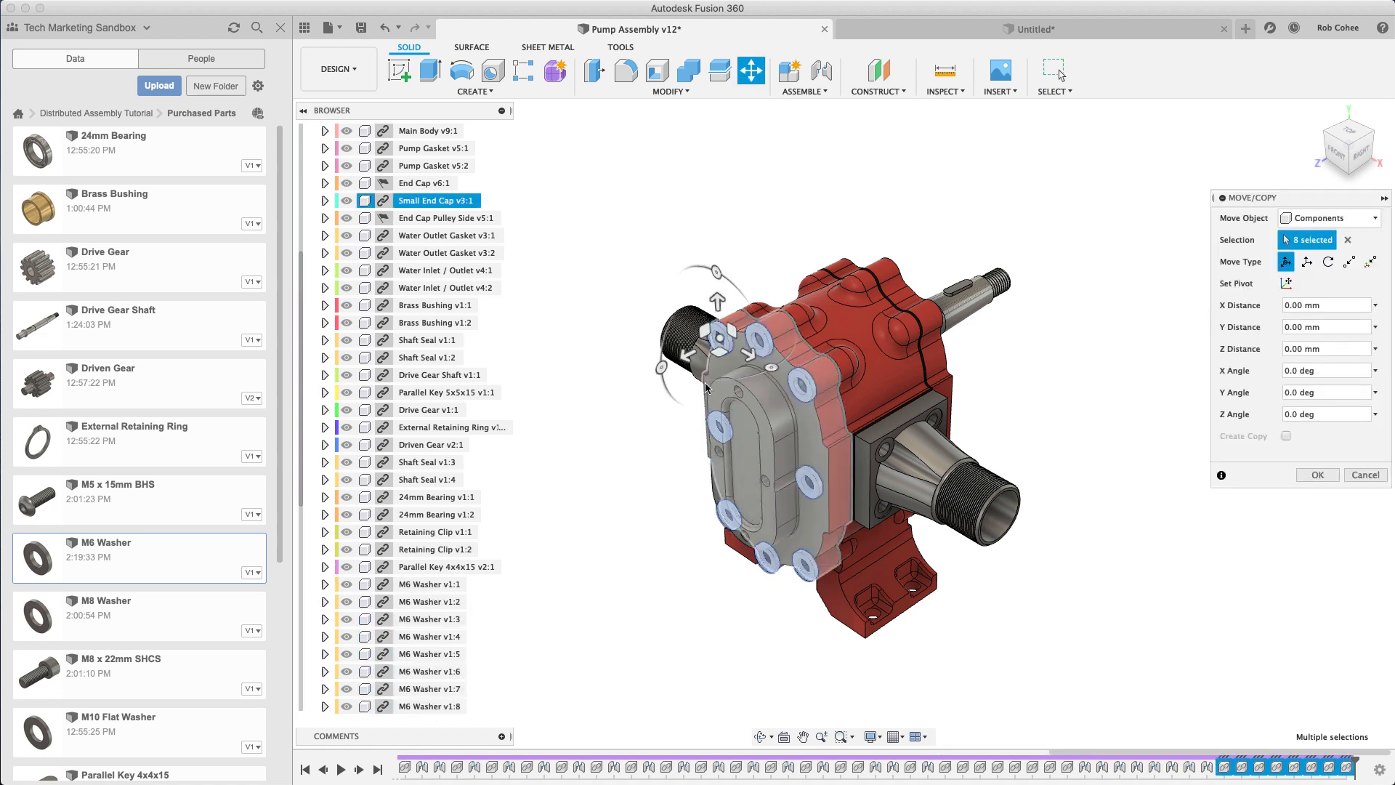
{"action": "left_click_drag", "start_coordinate": [686, 355], "coordinate": [974, 270]}
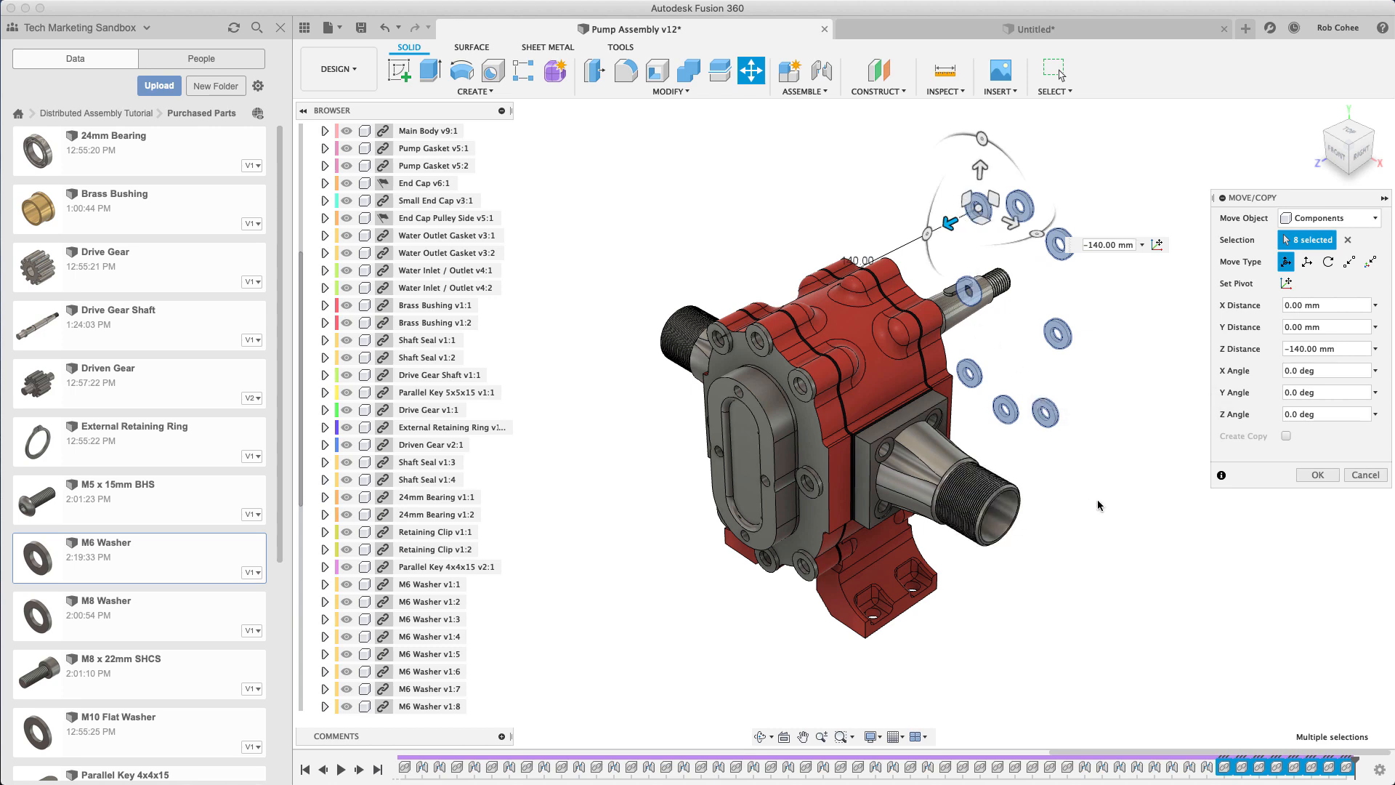
{"action": "mouse_move", "coordinate": [1099, 500]}
{"action": "middle_mouse_down", "text": "shift"}
{"action": "mouse_move", "coordinate": [977, 490]}
{"action": "mouse_move", "coordinate": [1095, 499]}
{"action": "middle_mouse_up", "text": "shift"}
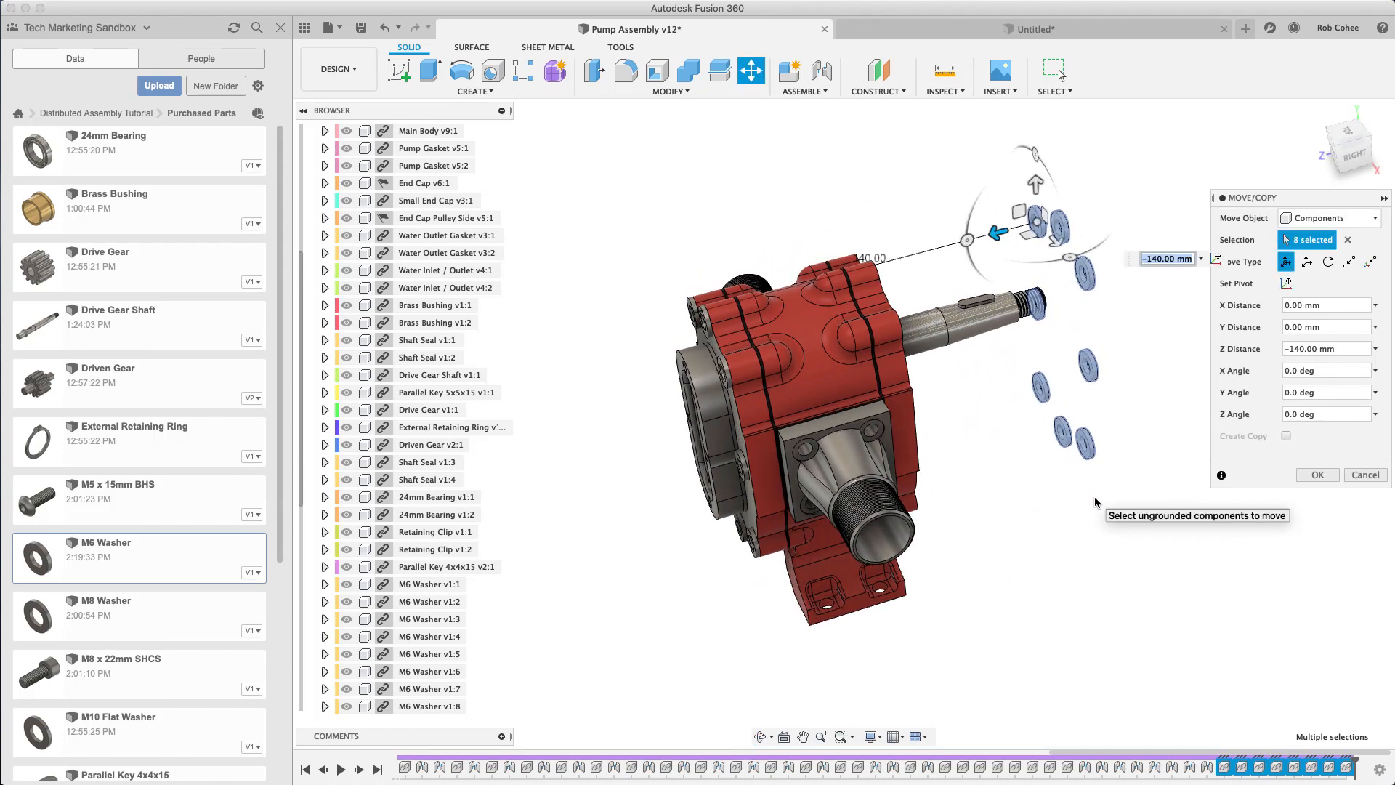
{"action": "mouse_move", "coordinate": [990, 590]}
{"action": "middle_mouse_down", "text": "shift"}
{"action": "mouse_move", "coordinate": [946, 567]}
{"action": "mouse_move", "coordinate": [825, 566]}
{"action": "middle_mouse_up", "text": "shift"}
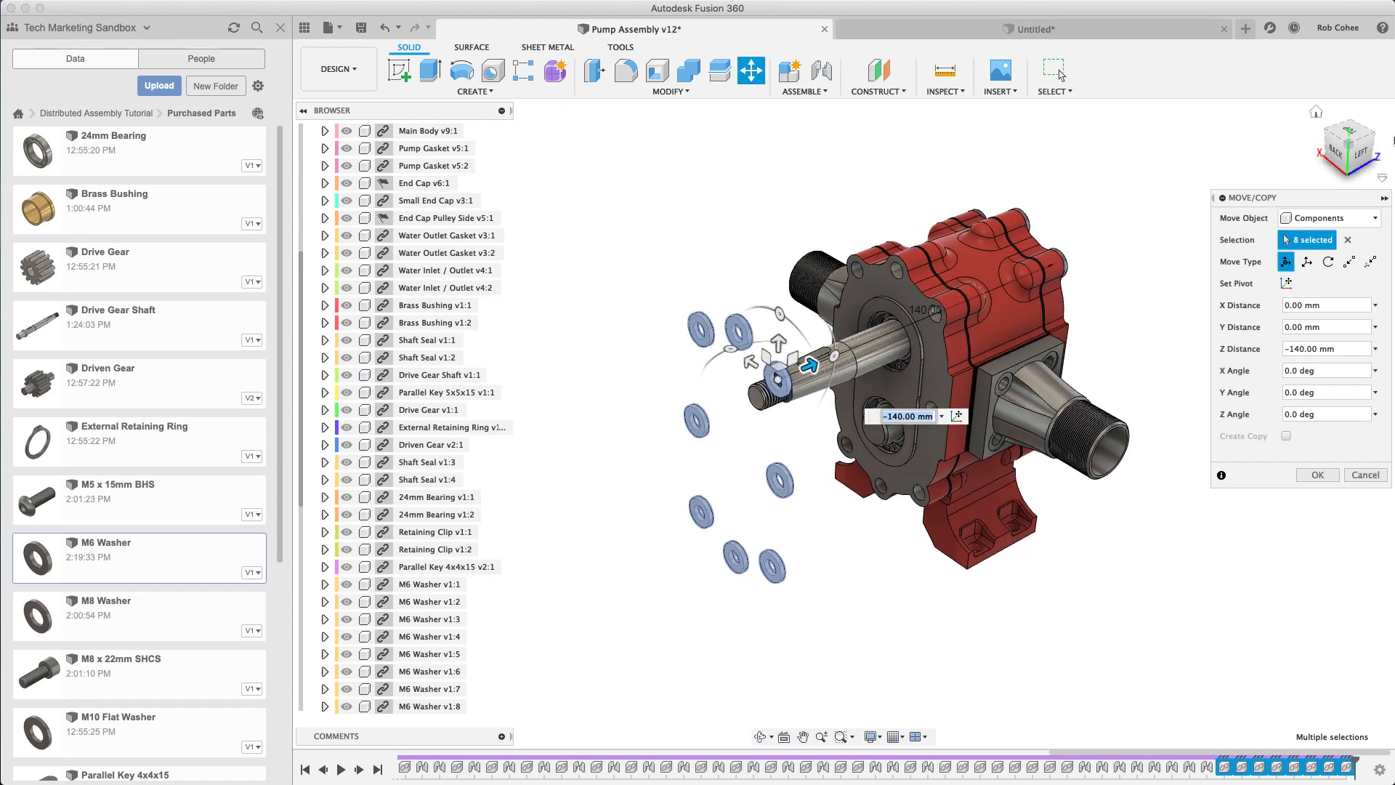
{"action": "middle_click_drag", "start_coordinate": [1149, 349], "coordinate": [1139, 454], "text": "shift"}
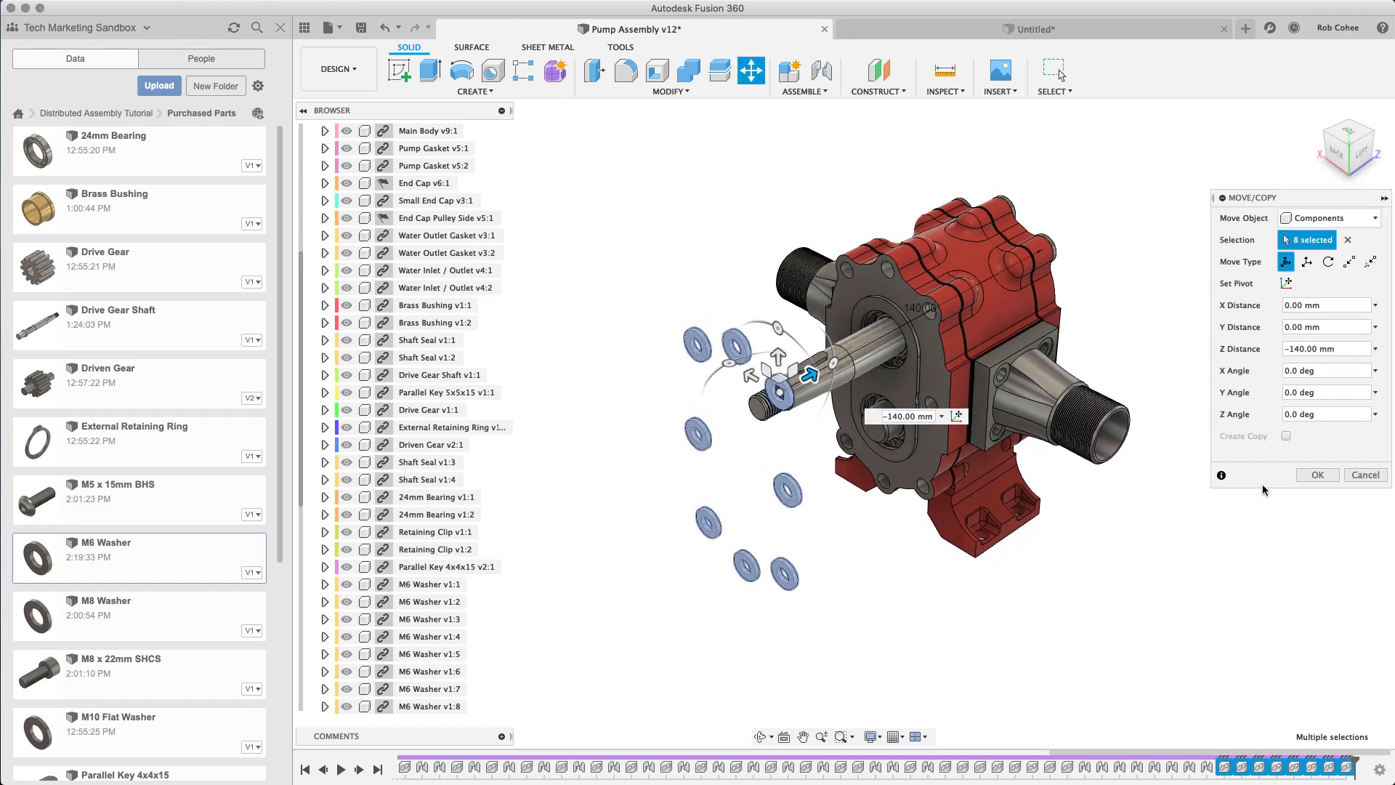
{"action": "left_click", "coordinate": [1312, 476]}
{"action": "scroll", "coordinate": [875, 451], "scroll_direction": "up", "scroll_amount": 3}
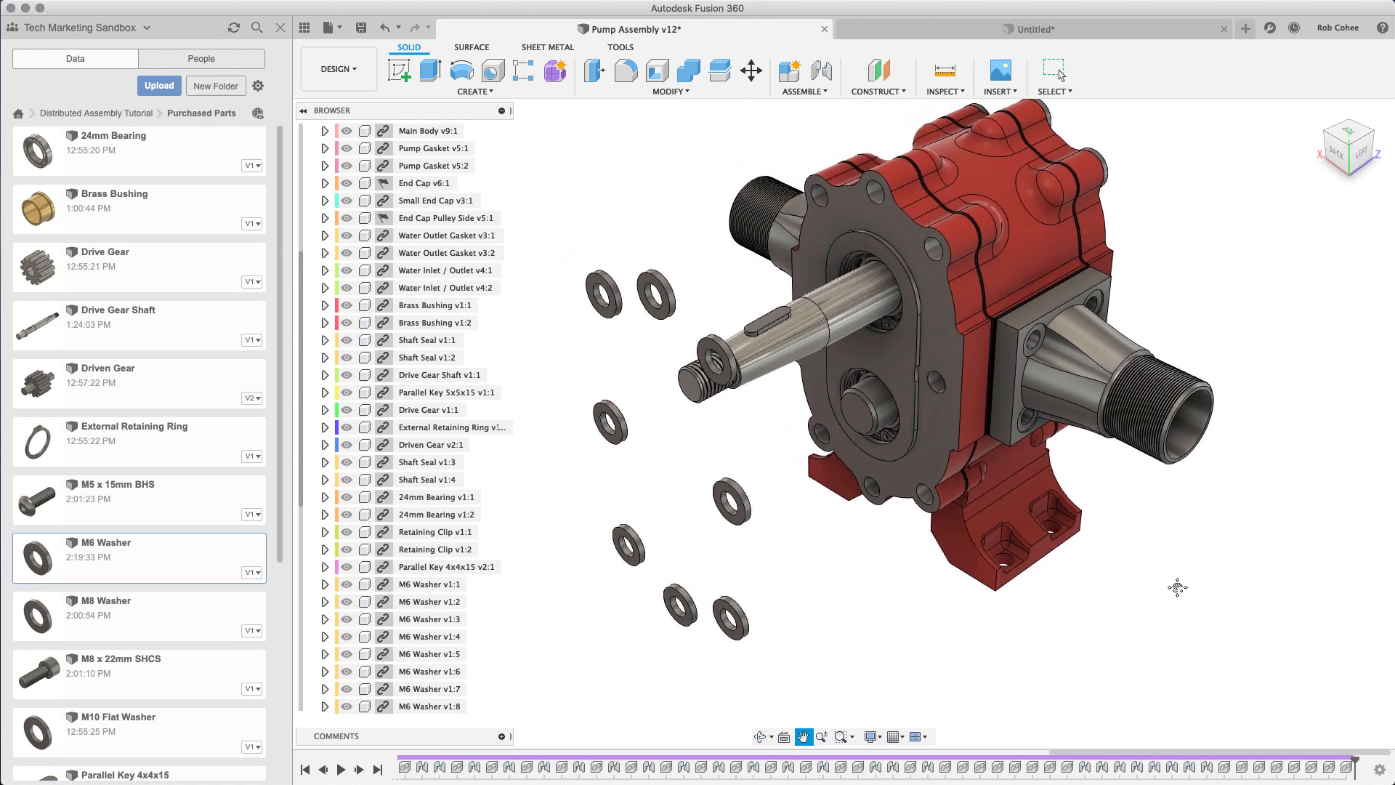
{"action": "scroll", "coordinate": [875, 451], "scroll_direction": "up", "scroll_amount": 2}
Step: Joint the first four washers into bolt holes of the pulley-side end cap
{"action": "left_click", "coordinate": [822, 71]}
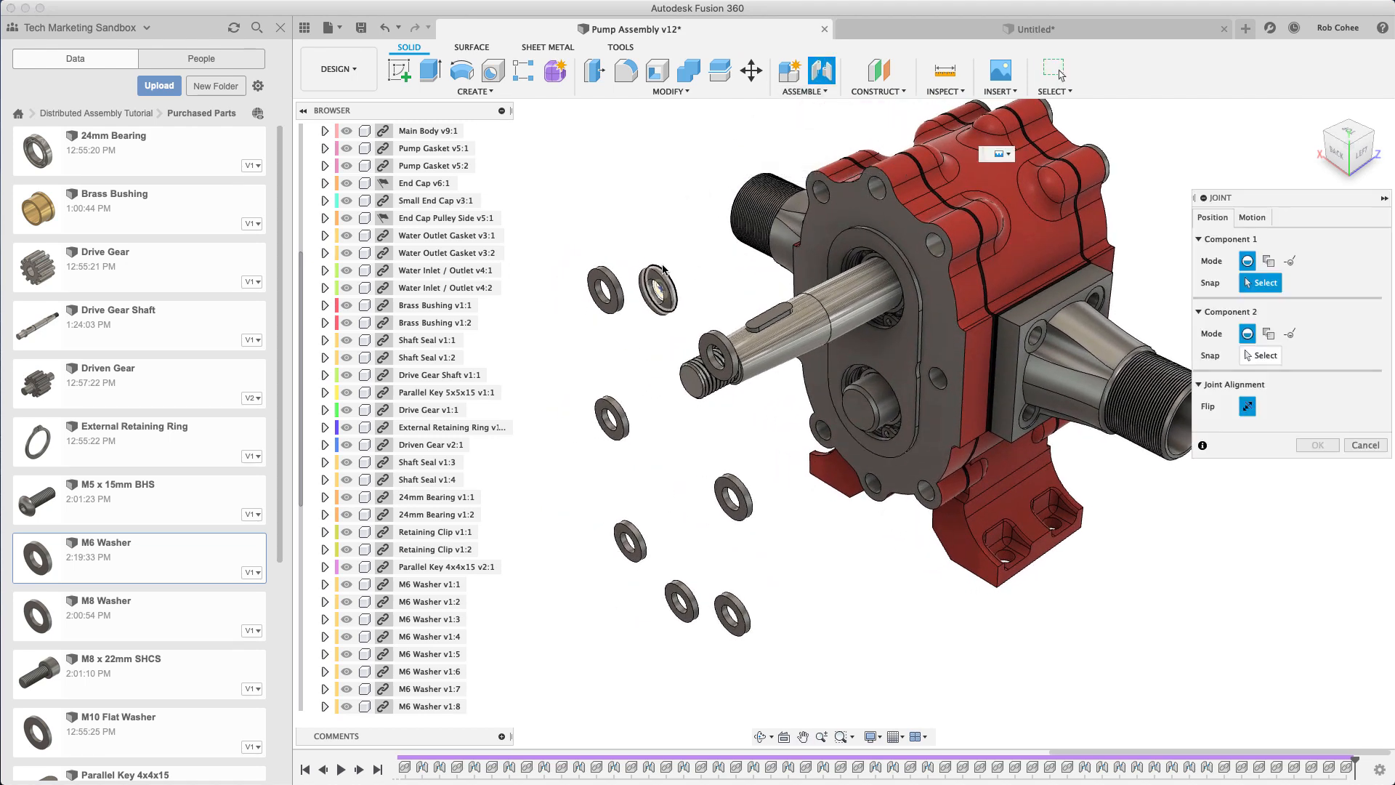
{"action": "left_click", "coordinate": [661, 290]}
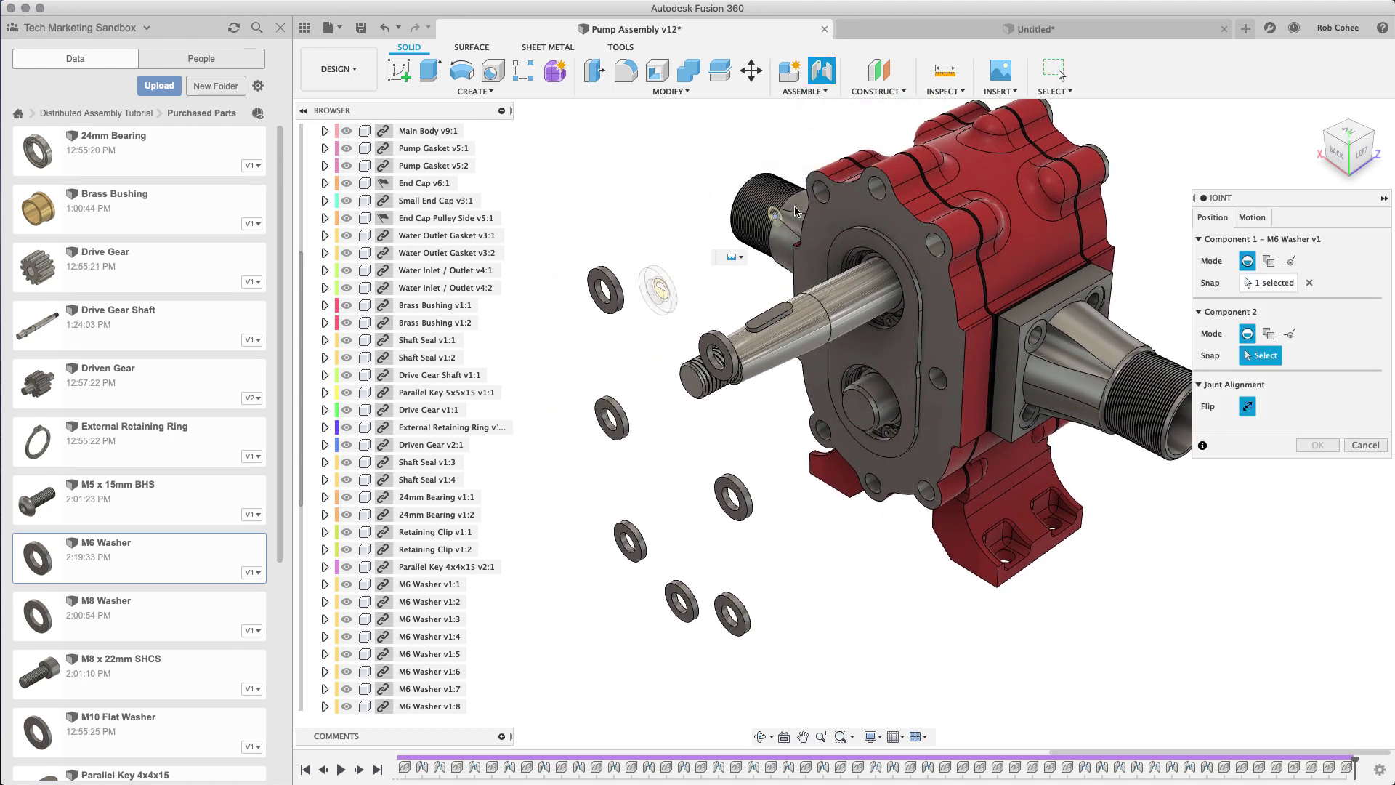
{"action": "left_click", "coordinate": [877, 202]}
{"action": "key", "text": "Return"}
{"action": "key", "text": "Return"}
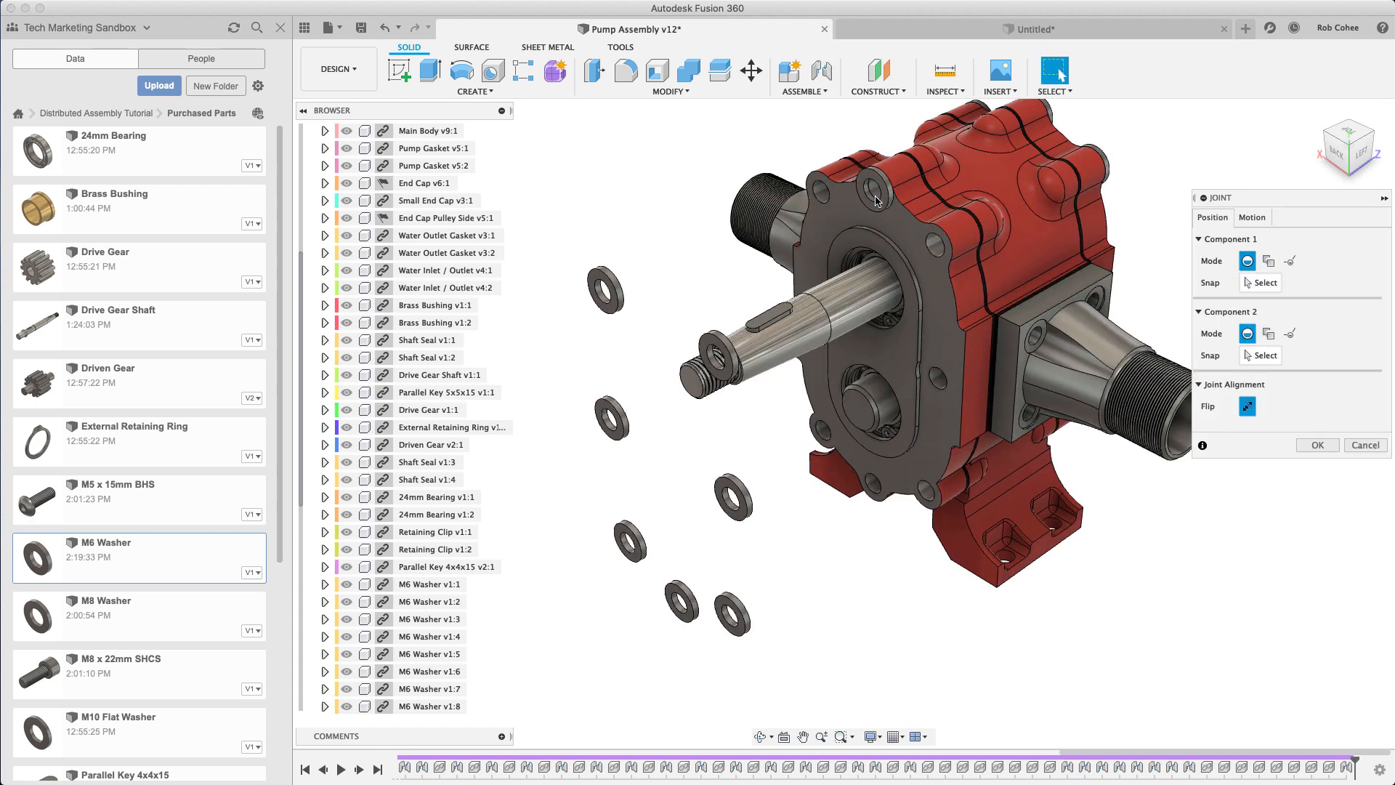
{"action": "left_click", "coordinate": [609, 285]}
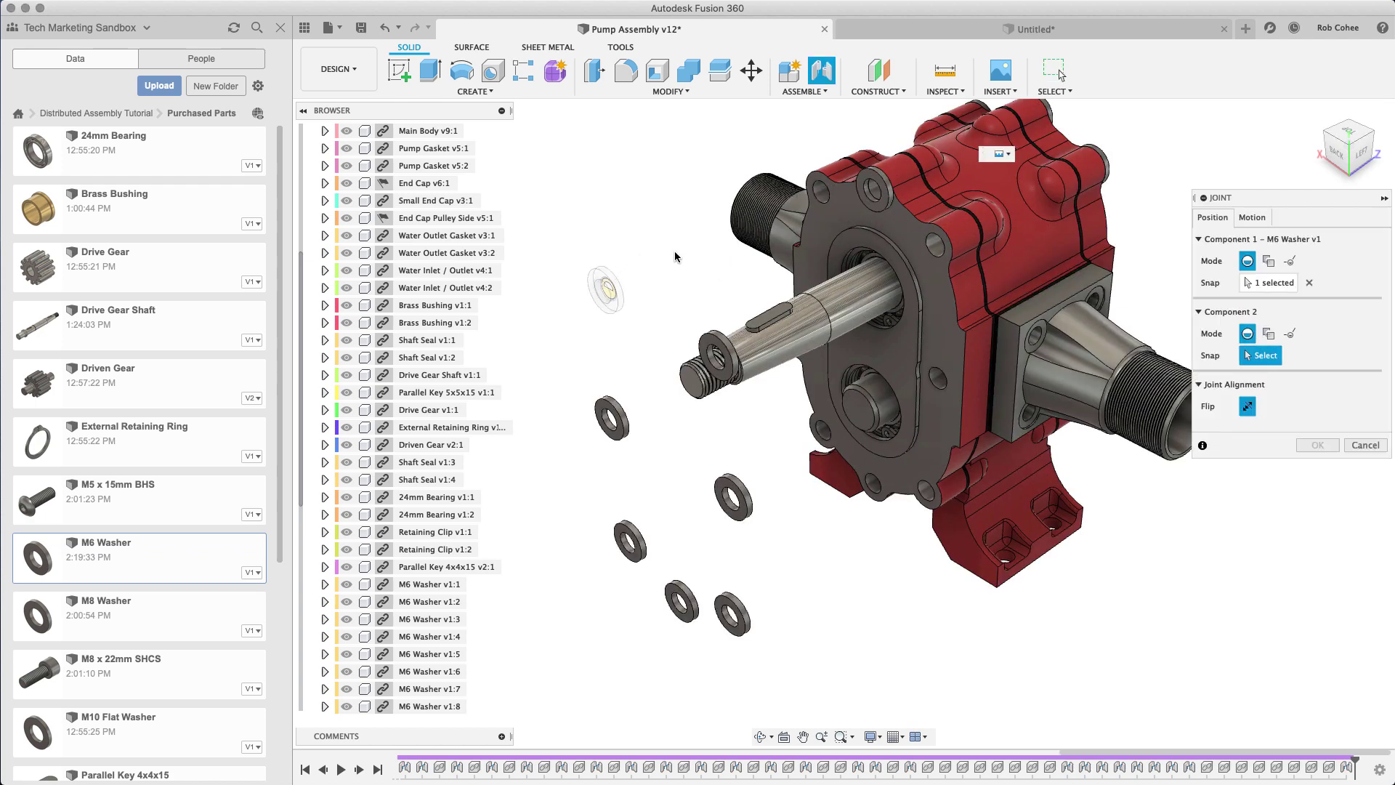
{"action": "left_click", "coordinate": [817, 203]}
{"action": "key", "text": "Return"}
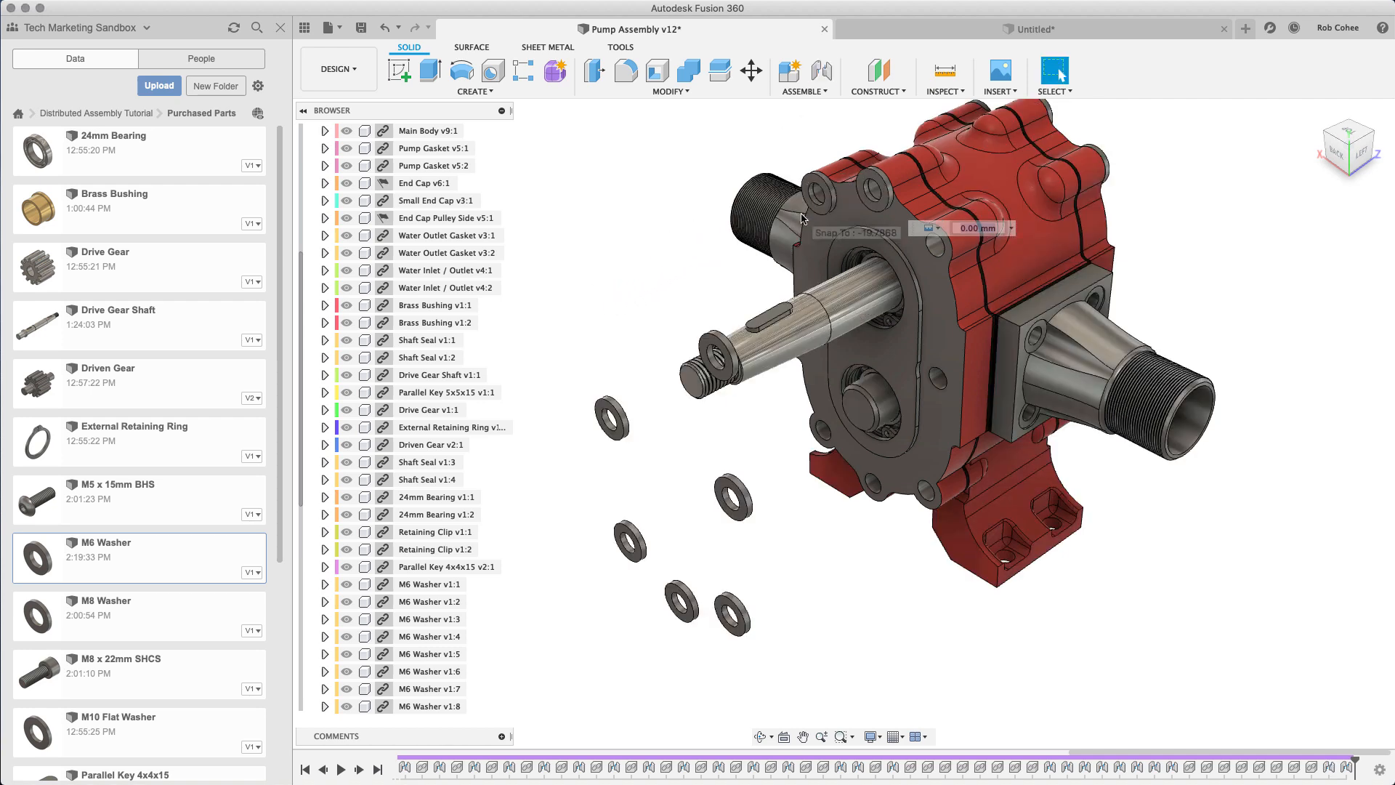
{"action": "key", "text": "Return"}
{"action": "left_click", "coordinate": [720, 351]}
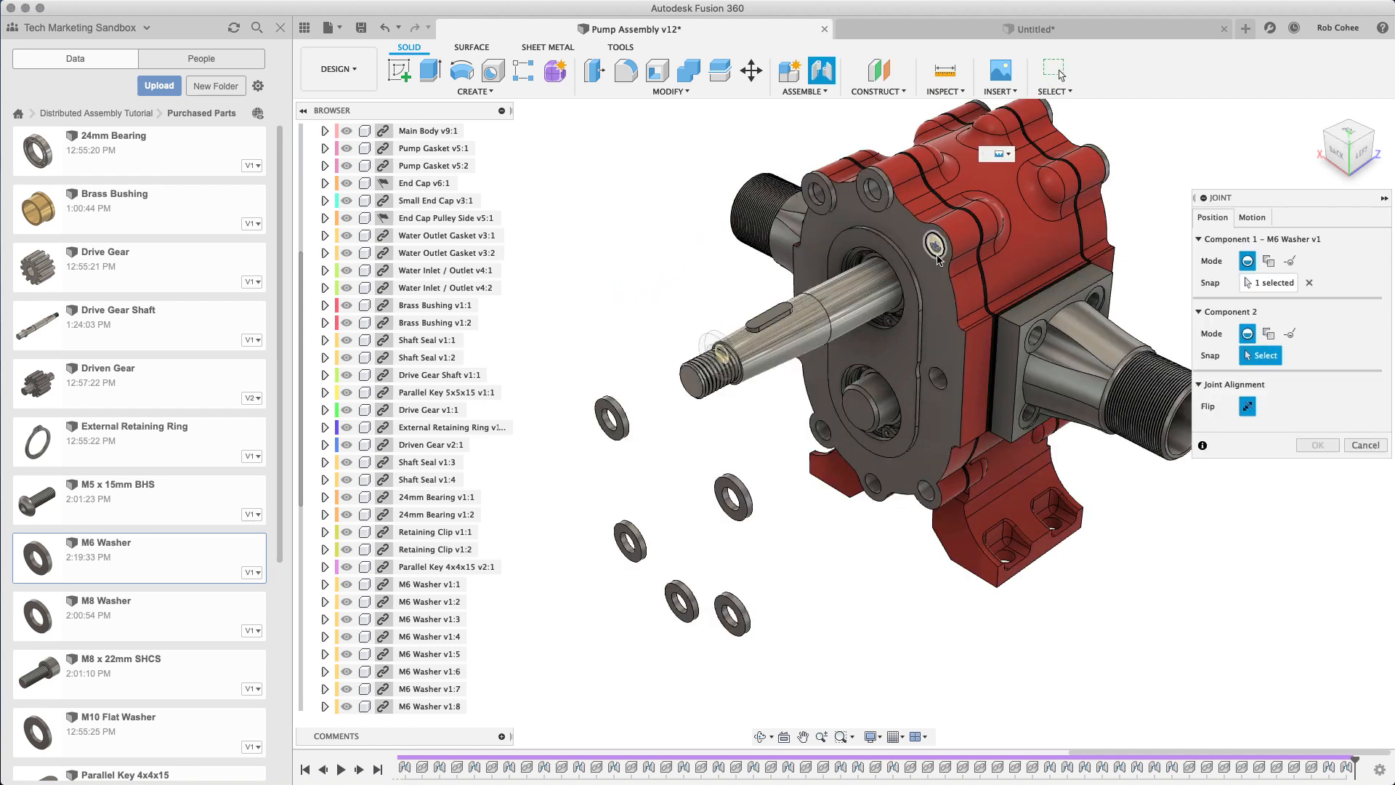
{"action": "left_click", "coordinate": [927, 309]}
{"action": "key", "text": "Return"}
{"action": "key", "text": "Return"}
{"action": "left_click", "coordinate": [735, 496]}
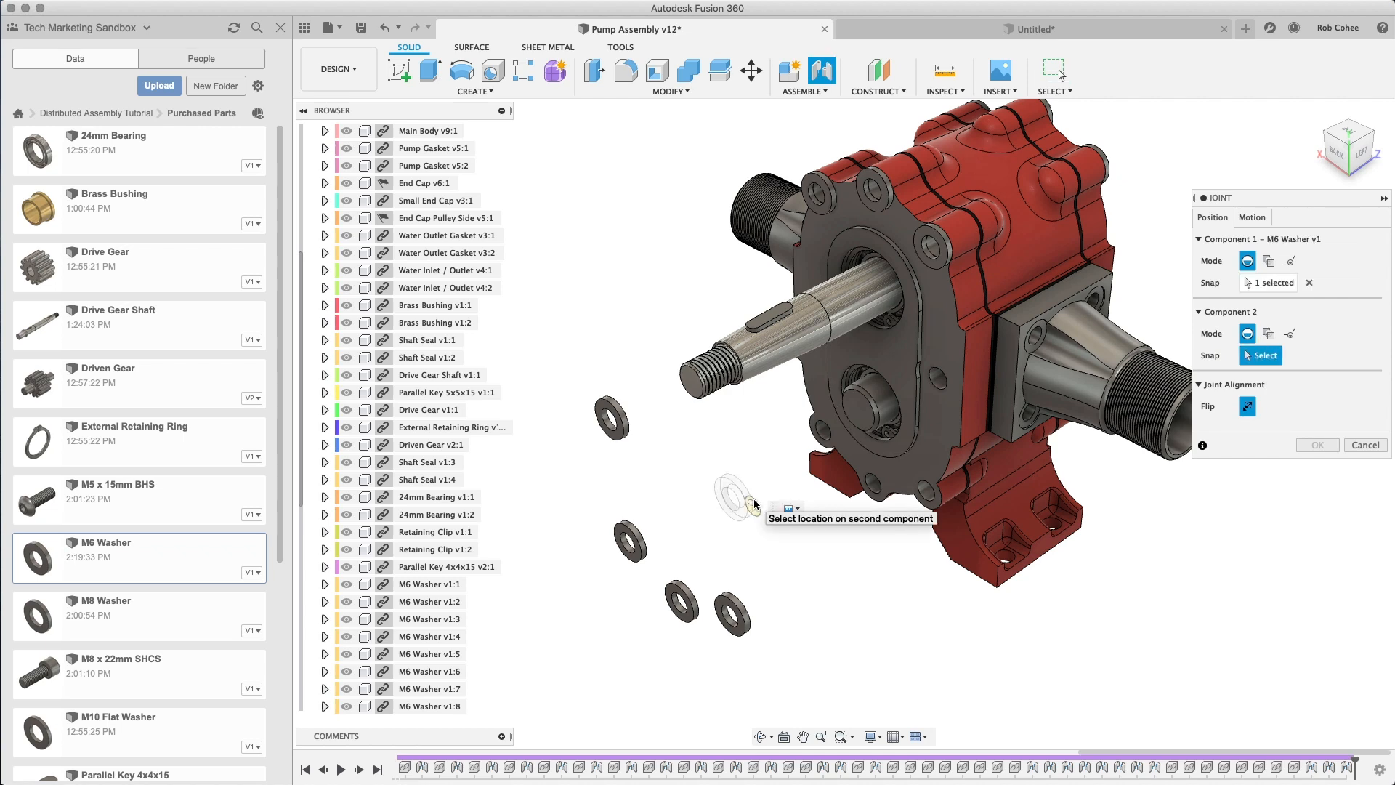
{"action": "left_click", "coordinate": [882, 490]}
{"action": "key", "text": "Return"}
Step: Joint the remaining four washers into the end-cap holes and return to the home view
{"action": "key", "text": "Return"}
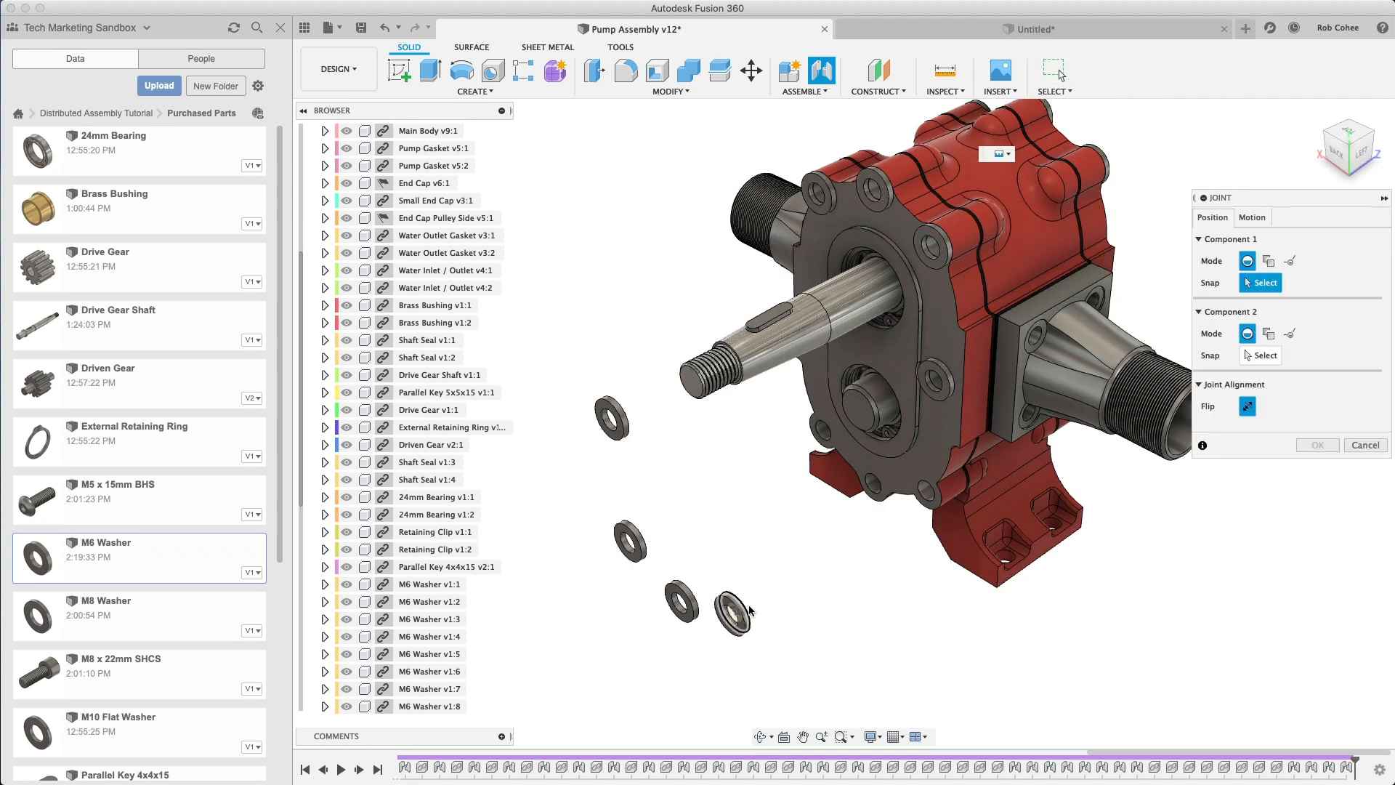
{"action": "left_click", "coordinate": [733, 614]}
{"action": "left_click", "coordinate": [872, 484]}
{"action": "key", "text": "Return"}
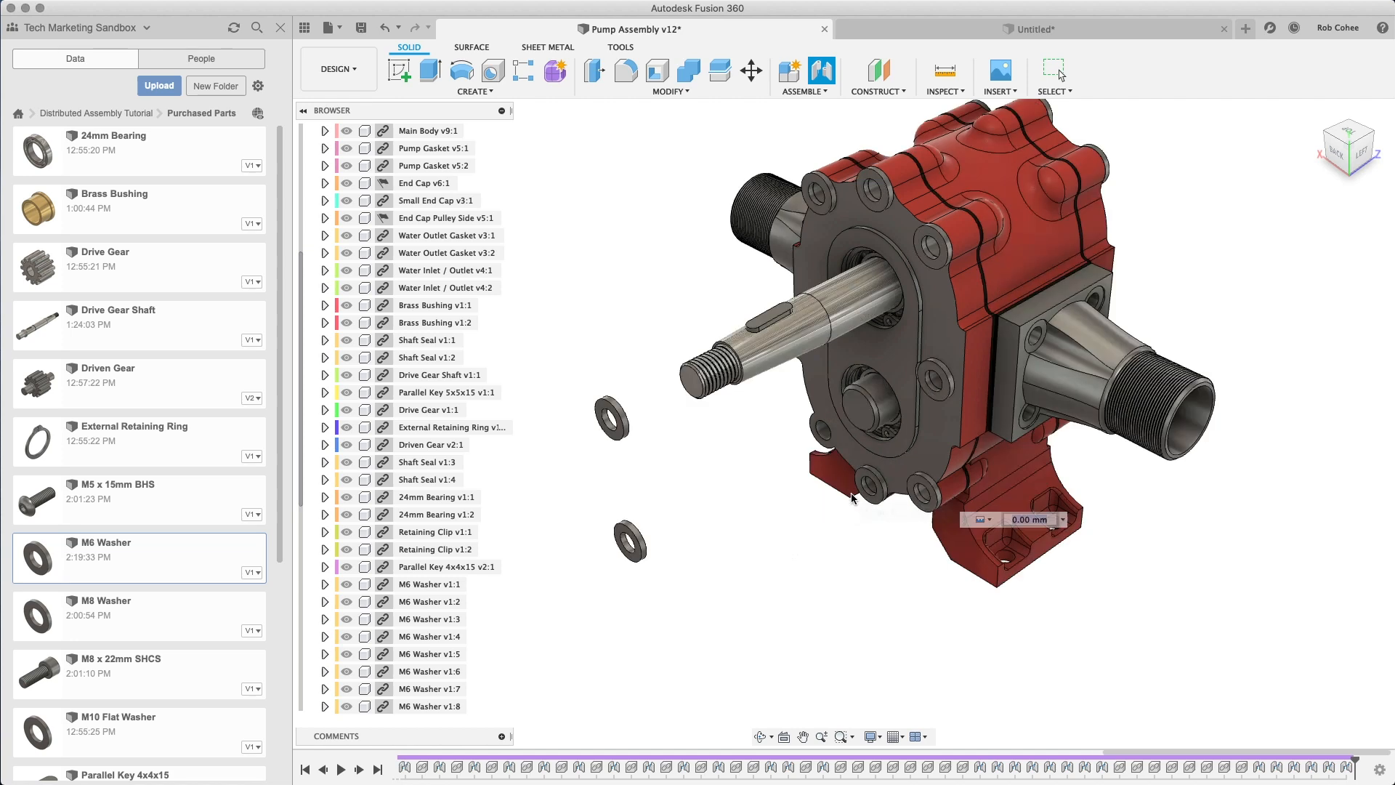
{"action": "key", "text": "Return"}
{"action": "left_click", "coordinate": [631, 542]}
{"action": "left_click", "coordinate": [824, 434]}
{"action": "key", "text": "Return"}
{"action": "key", "text": "Return"}
{"action": "left_click", "coordinate": [612, 418]}
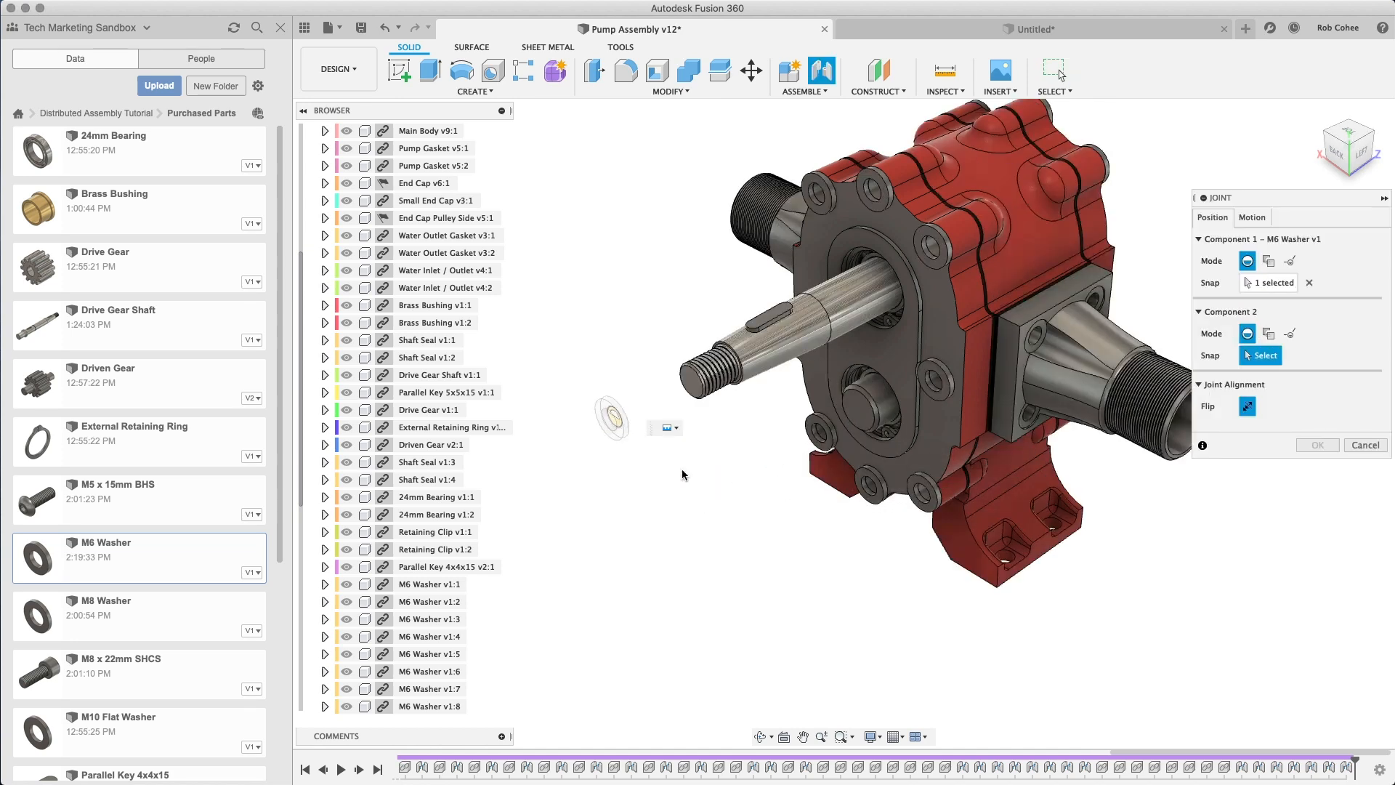
{"action": "middle_click_drag", "start_coordinate": [686, 479], "coordinate": [763, 468], "text": "shift"}
{"action": "left_click", "coordinate": [803, 319]}
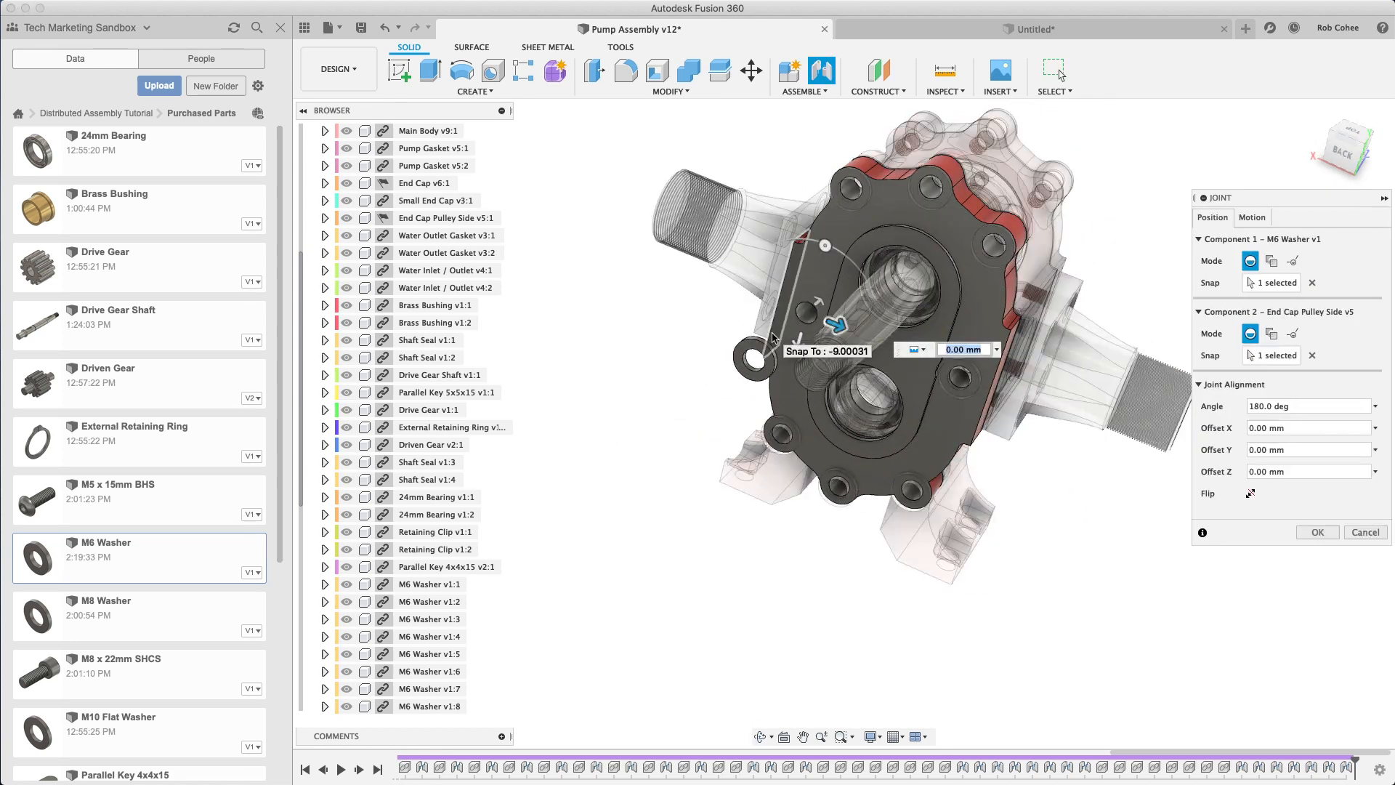
{"action": "key", "text": "Return"}
{"action": "left_click", "coordinate": [1318, 109]}
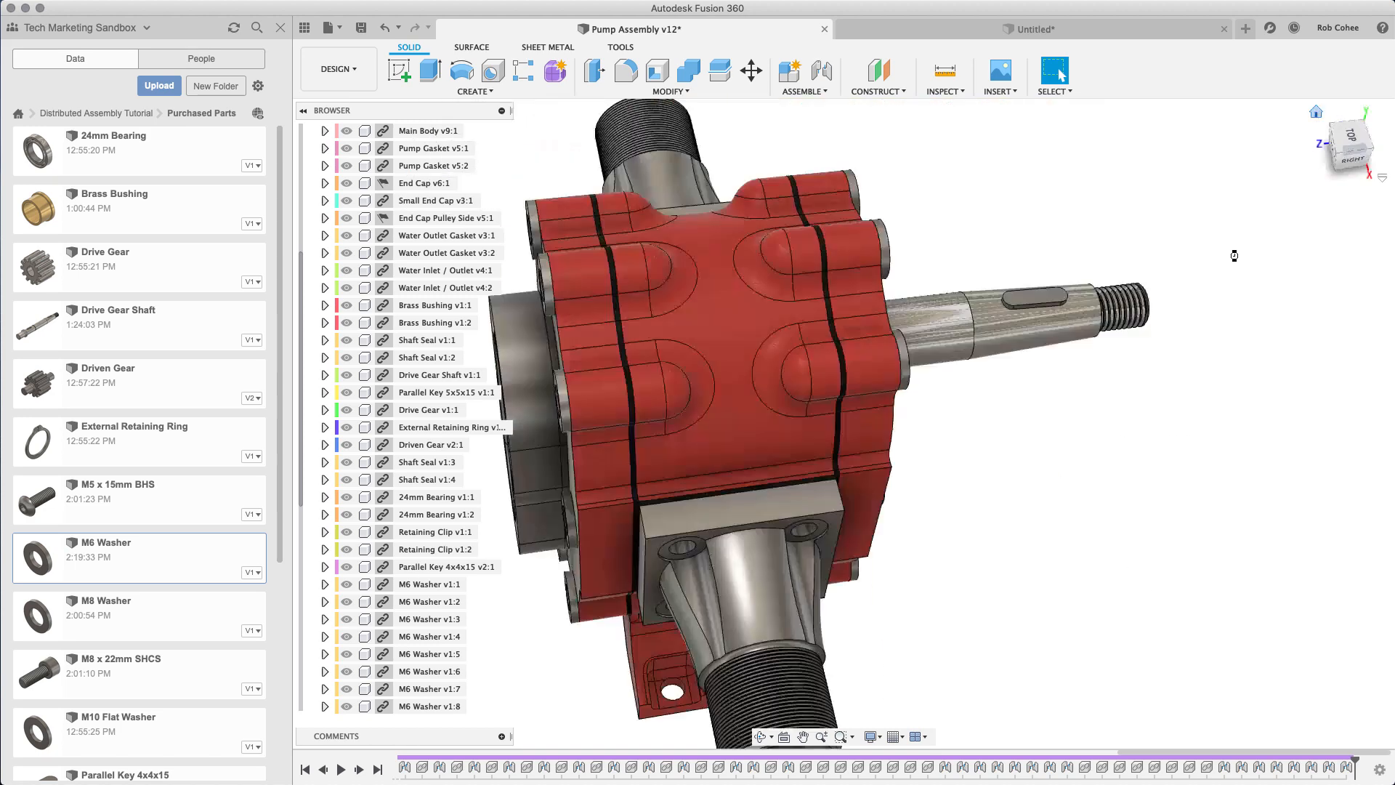
Step: Insert an M6 x 22mm SHCS from the Data Panel and raise it 85 mm above, left of the pump housing
{"action": "middle_click_drag", "start_coordinate": [1123, 364], "coordinate": [1216, 313]}
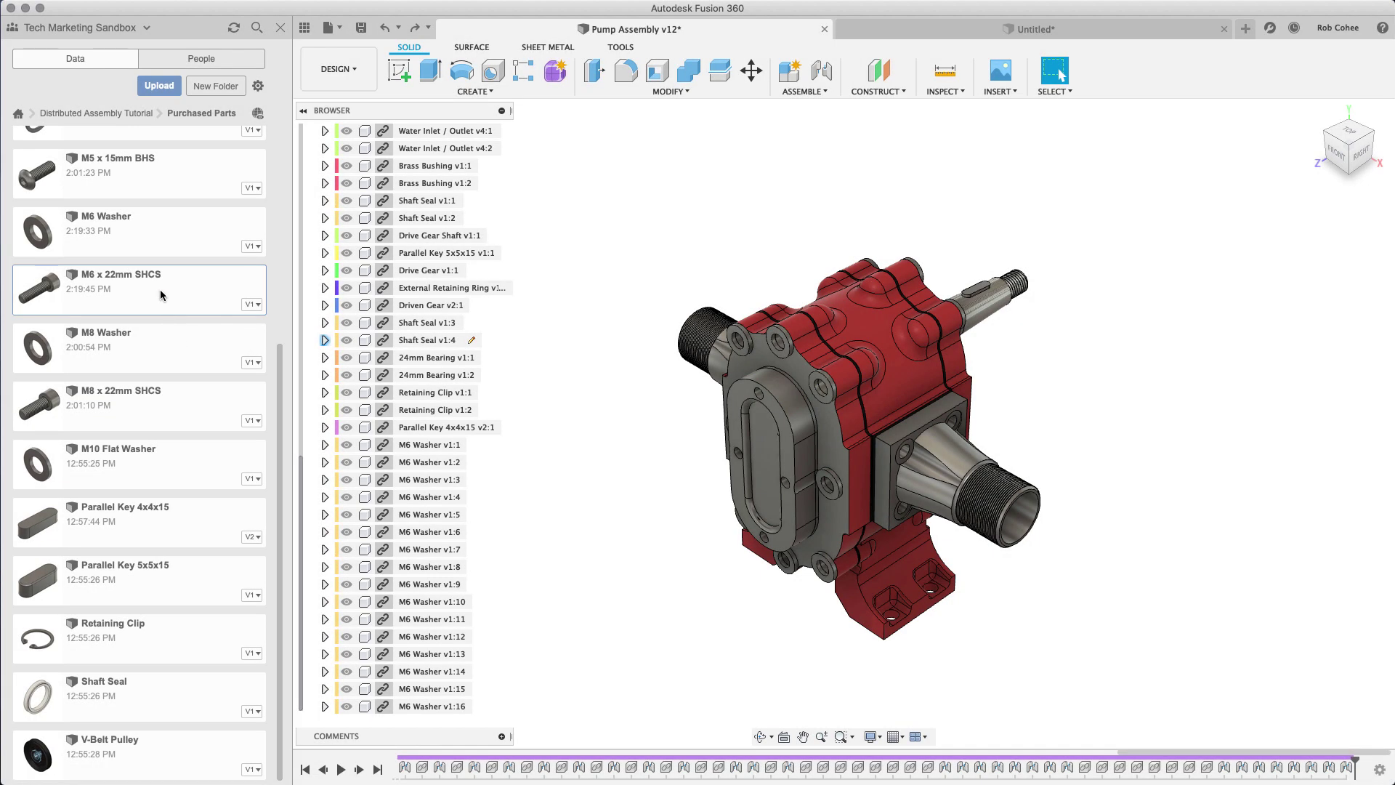
{"action": "right_click", "coordinate": [161, 292]}
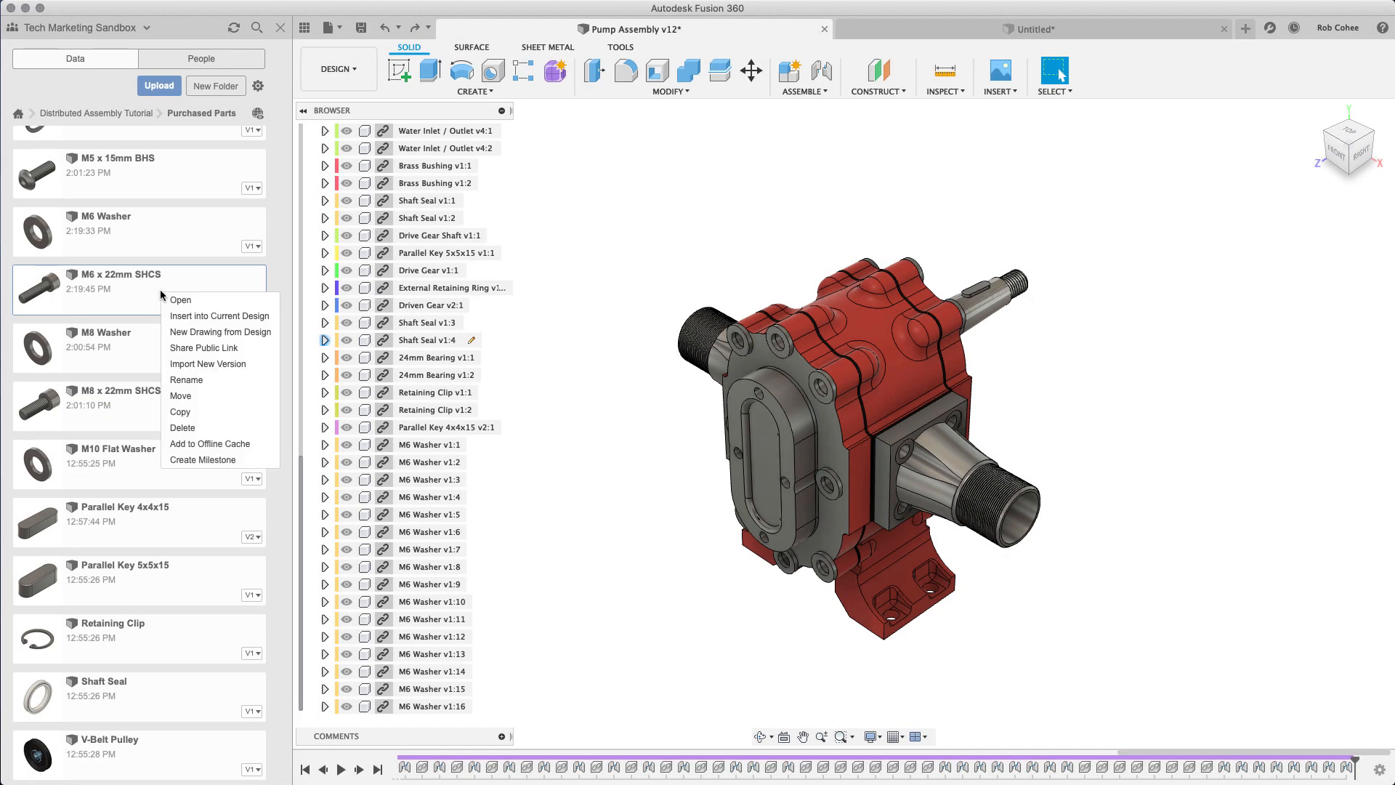
{"action": "left_click", "coordinate": [180, 316]}
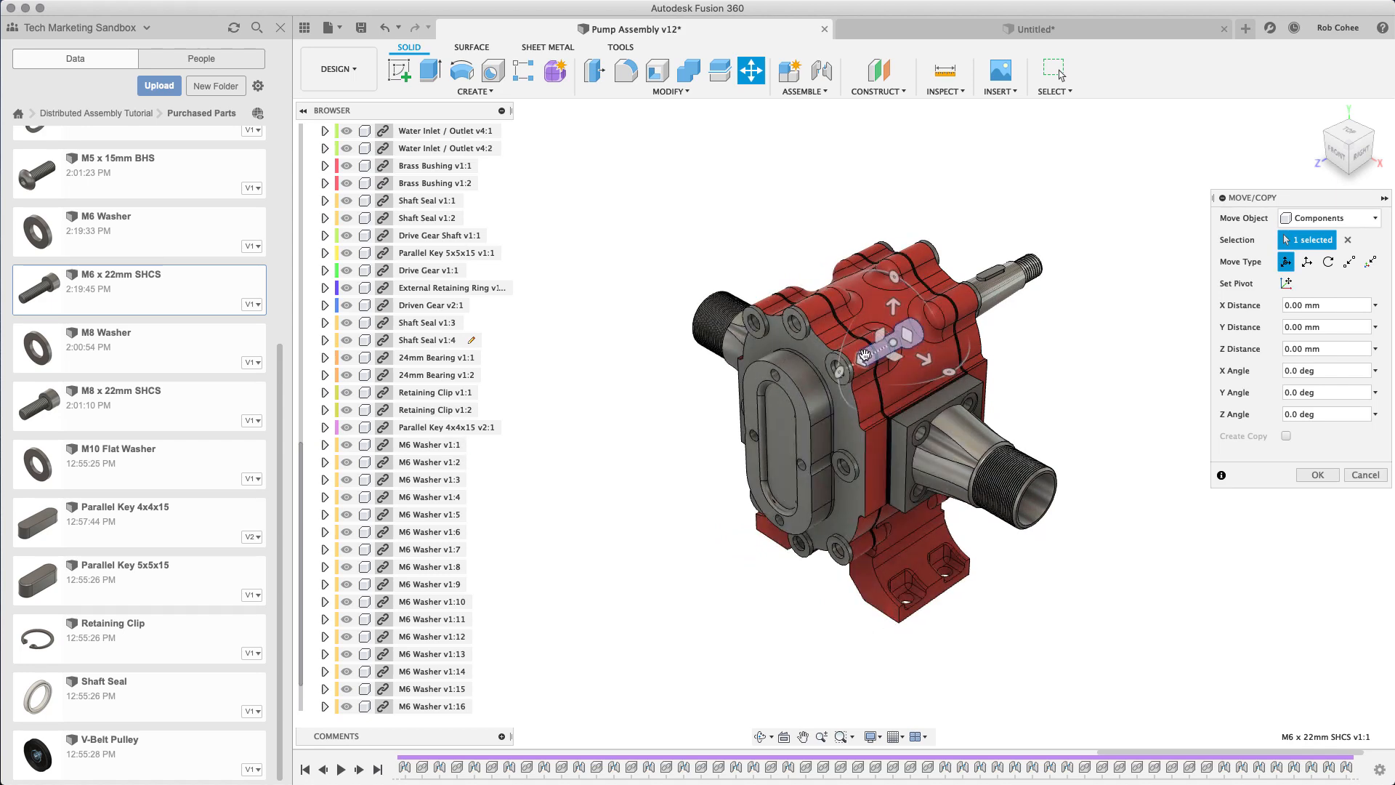
{"action": "mouse_move", "coordinate": [823, 371]}
{"action": "left_mouse_down"}
{"action": "mouse_move", "coordinate": [773, 382]}
{"action": "mouse_move", "coordinate": [710, 512]}
{"action": "mouse_move", "coordinate": [728, 439]}
{"action": "left_mouse_up"}
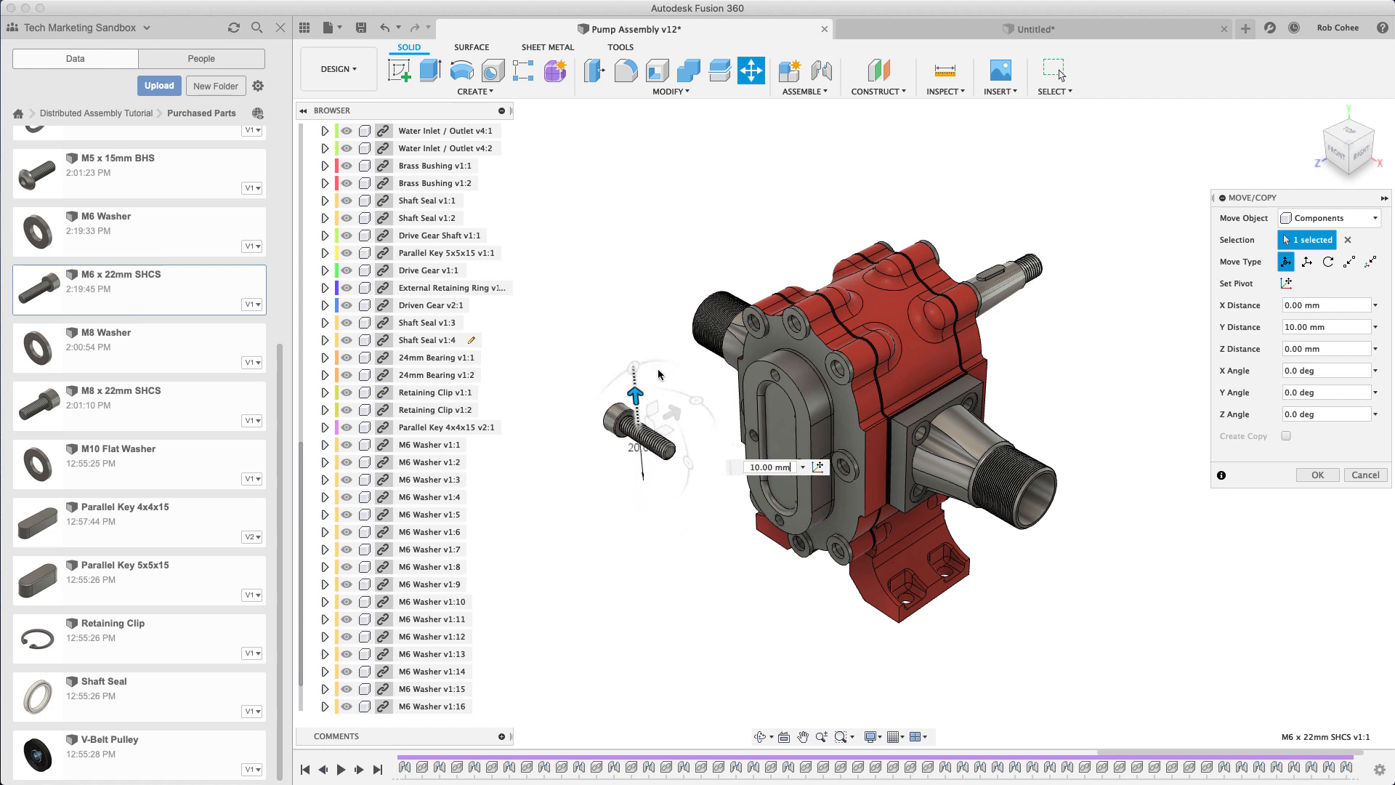
{"action": "left_click_drag", "start_coordinate": [643, 441], "coordinate": [620, 221]}
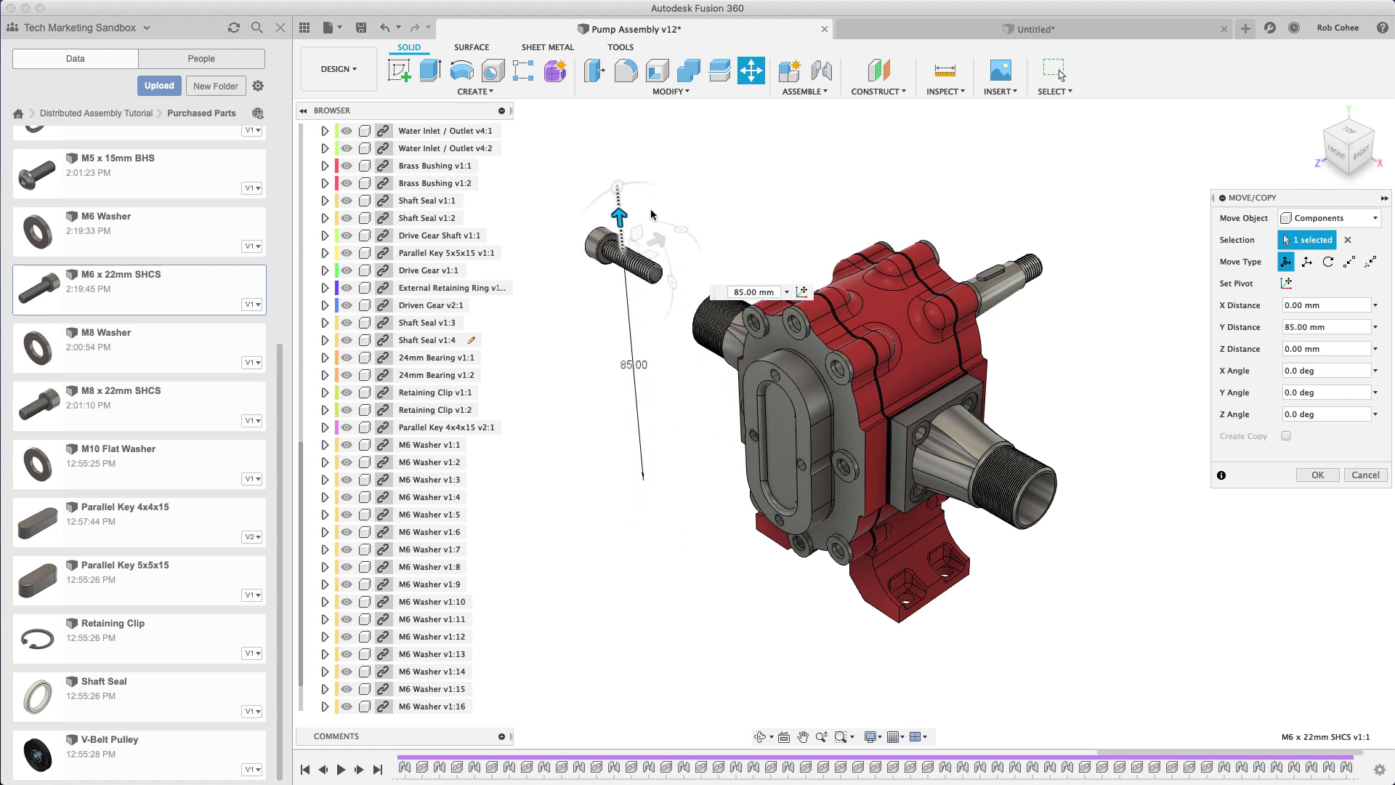
{"action": "left_click", "coordinate": [1317, 475]}
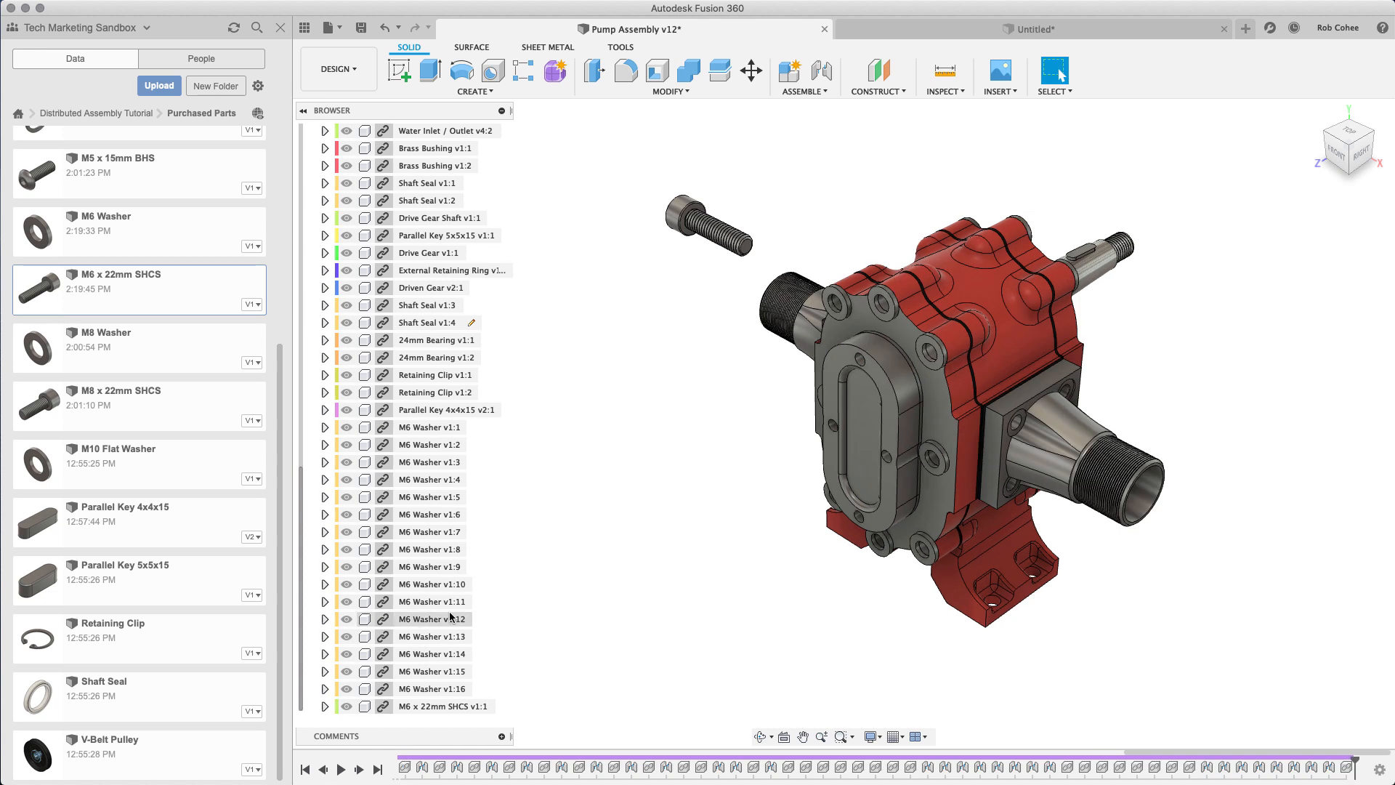
Step: Copy the screw and place the copy 20 mm below the first
{"action": "left_click", "coordinate": [436, 706]}
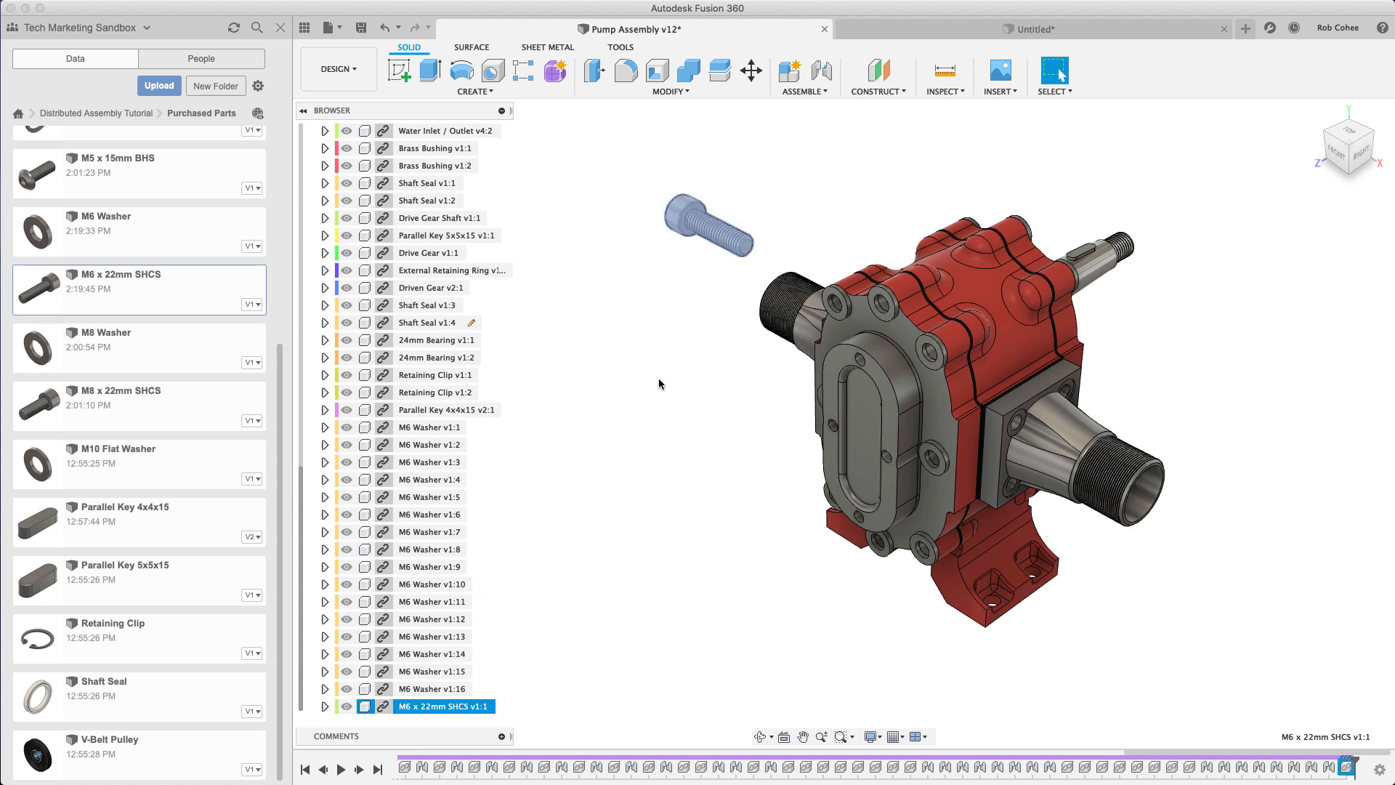
{"action": "key", "text": "m"}
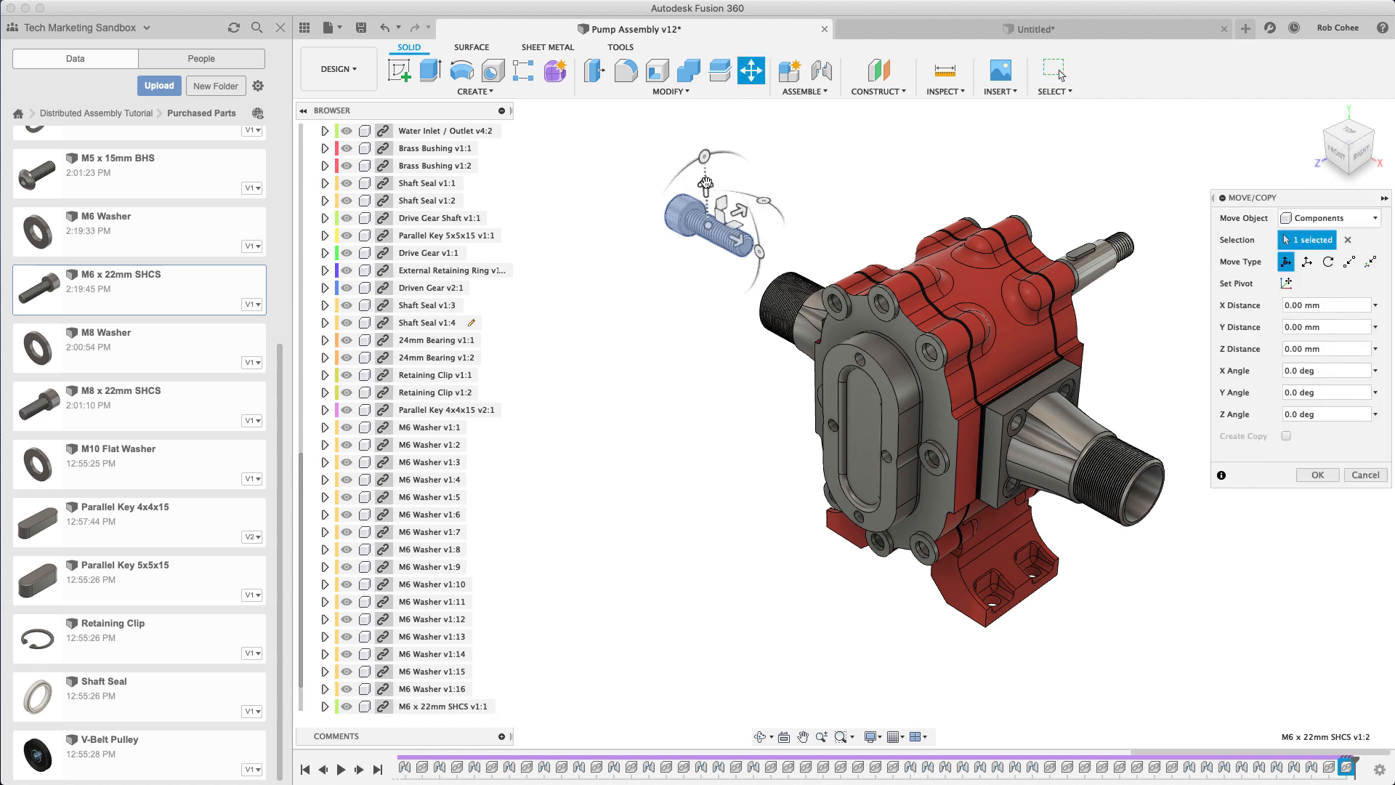
{"action": "left_click_drag", "start_coordinate": [706, 184], "coordinate": [699, 249]}
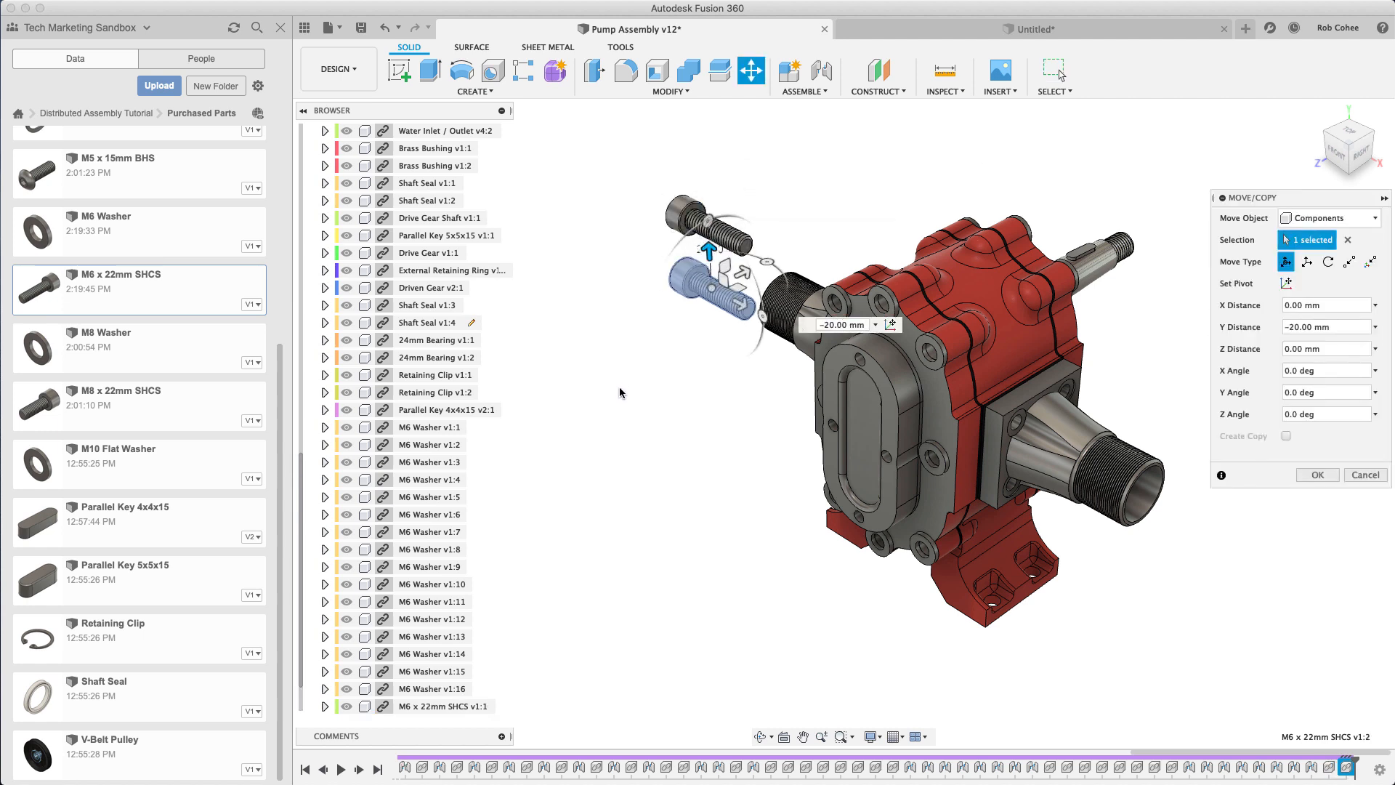
{"action": "key", "text": "Return"}
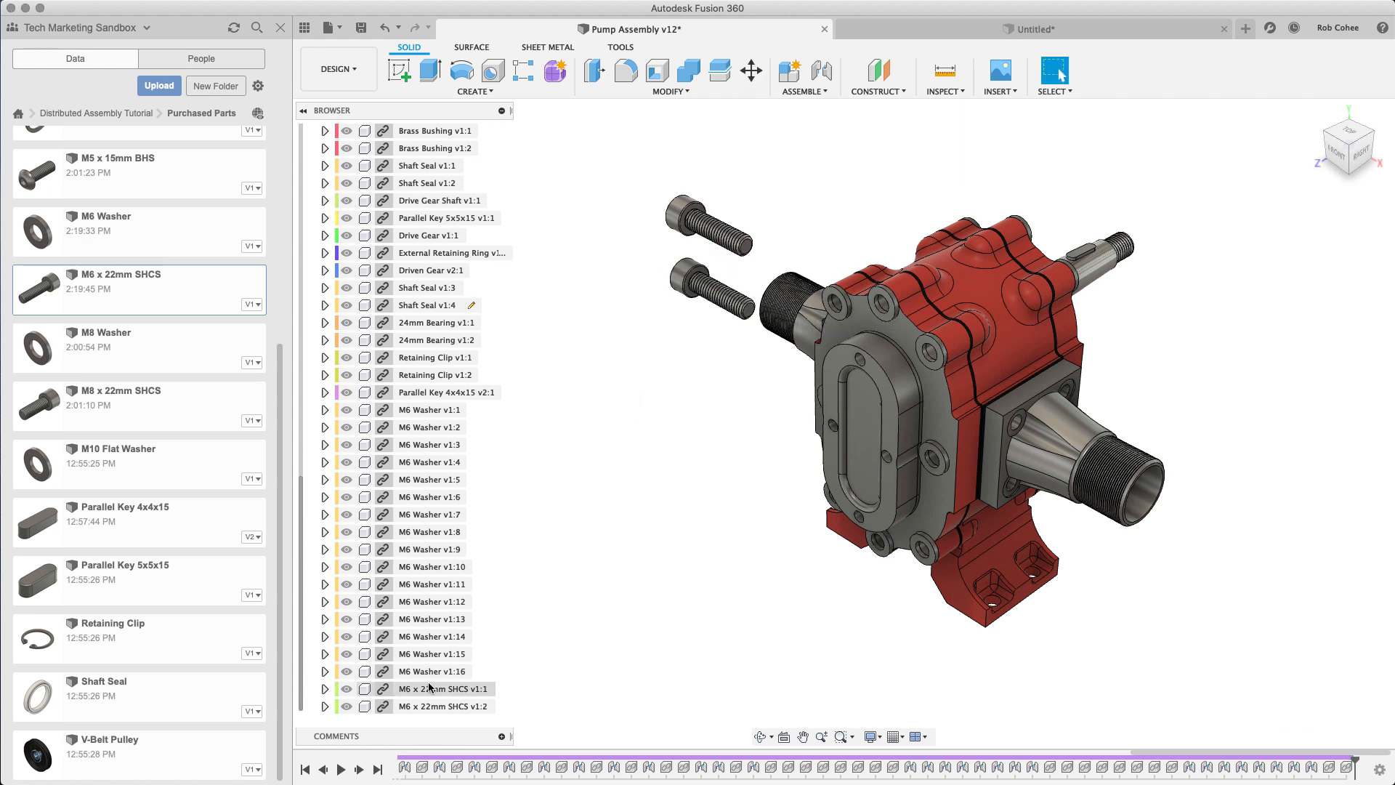
Step: Copy both screws and place the pair 40 mm lower, making a column of four
{"action": "left_click", "coordinate": [437, 689]}
{"action": "left_click", "coordinate": [435, 708], "text": "shift"}
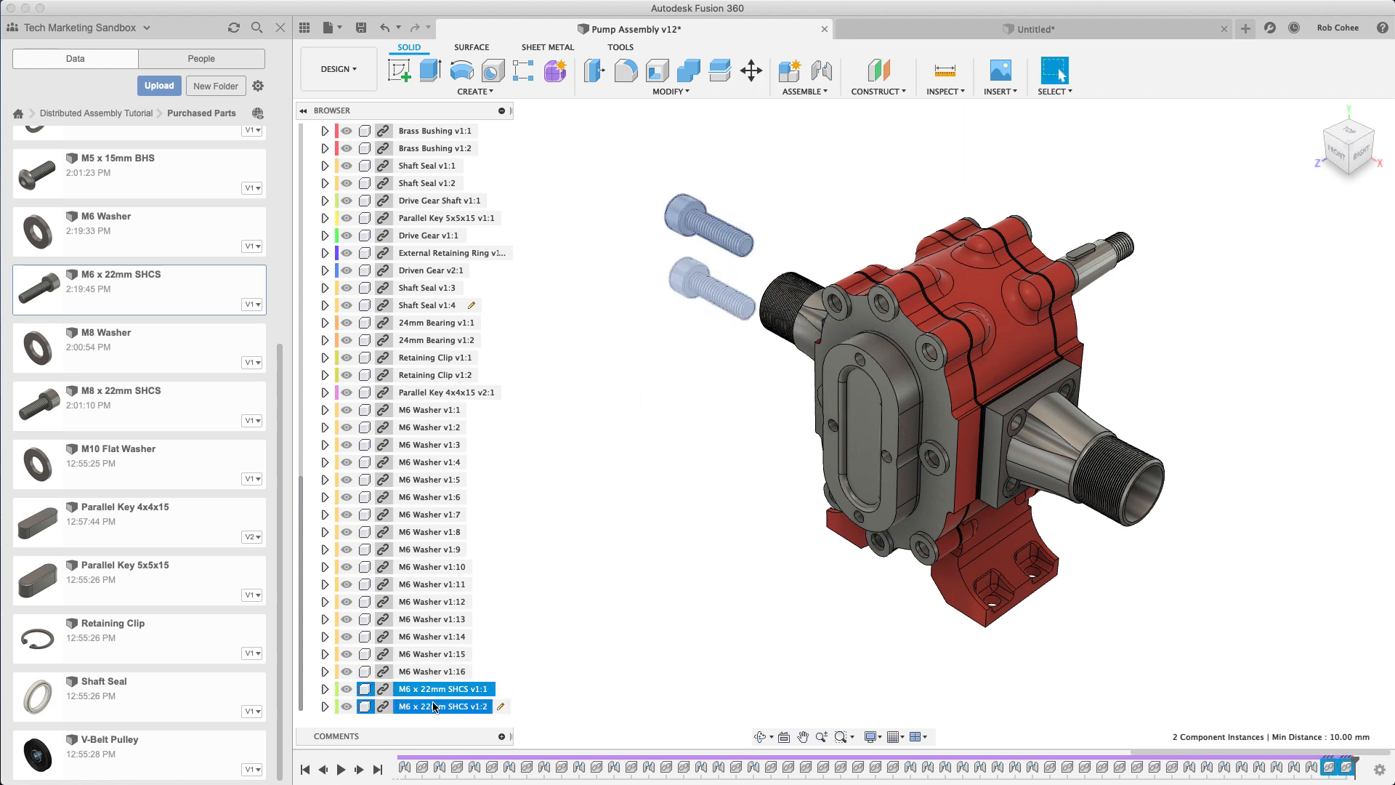
{"action": "key", "text": "m"}
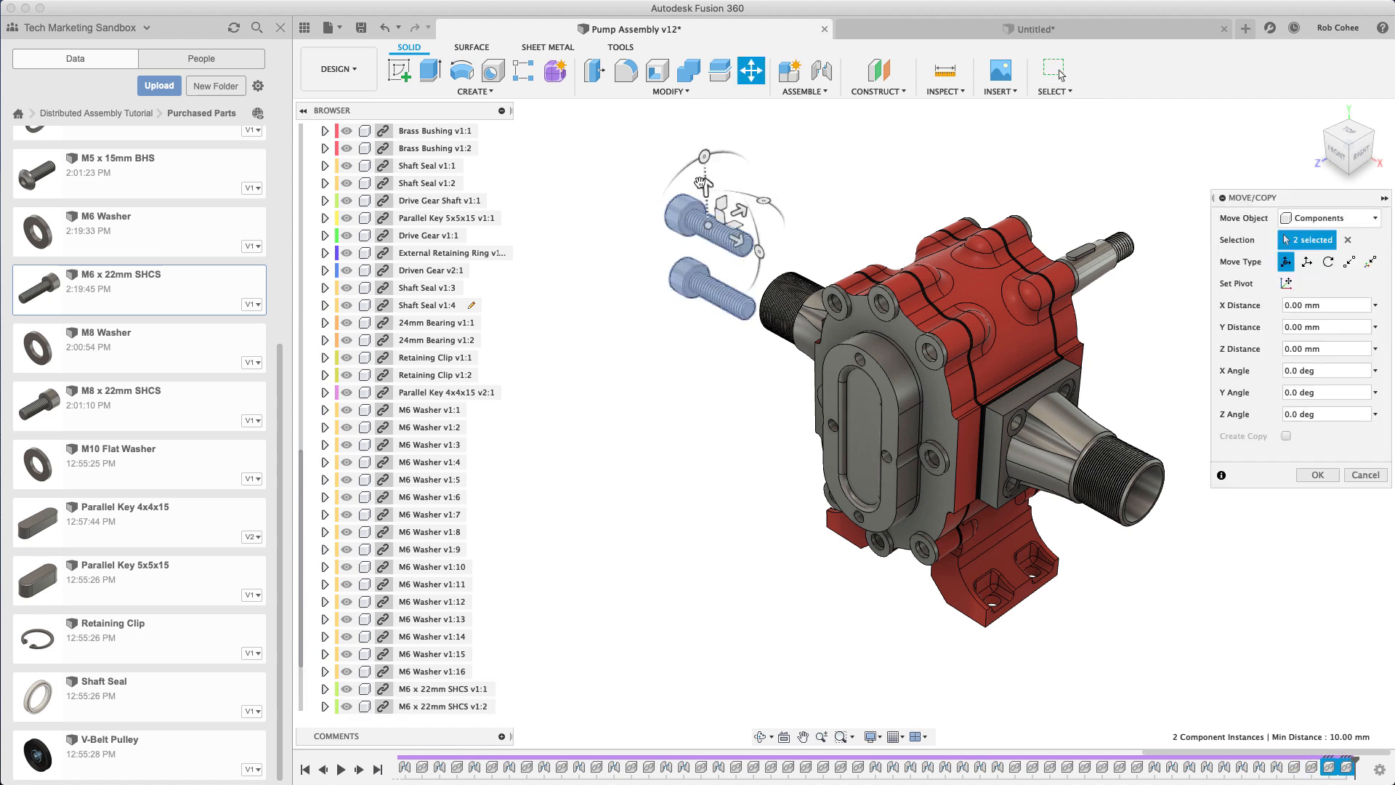
{"action": "mouse_move", "coordinate": [704, 188]}
{"action": "left_mouse_down"}
{"action": "mouse_move", "coordinate": [700, 352]}
{"action": "mouse_move", "coordinate": [712, 312]}
{"action": "mouse_move", "coordinate": [712, 324]}
{"action": "left_mouse_up"}
{"action": "left_click", "coordinate": [1316, 476]}
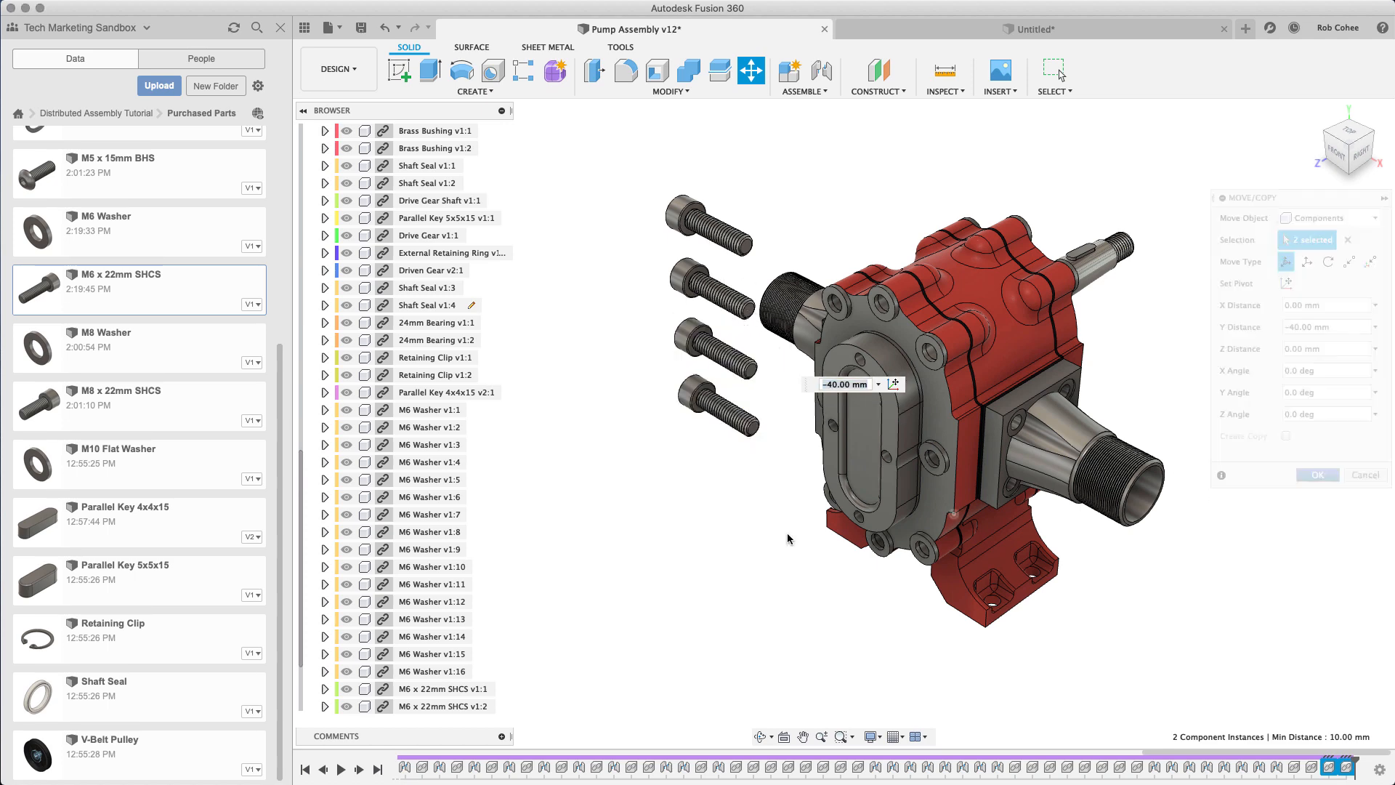
{"action": "scroll", "coordinate": [420, 617], "scroll_direction": "down", "scroll_amount": 2}
Step: Copy all four screws and place the new set 80 mm lower
{"action": "left_click", "coordinate": [459, 655]}
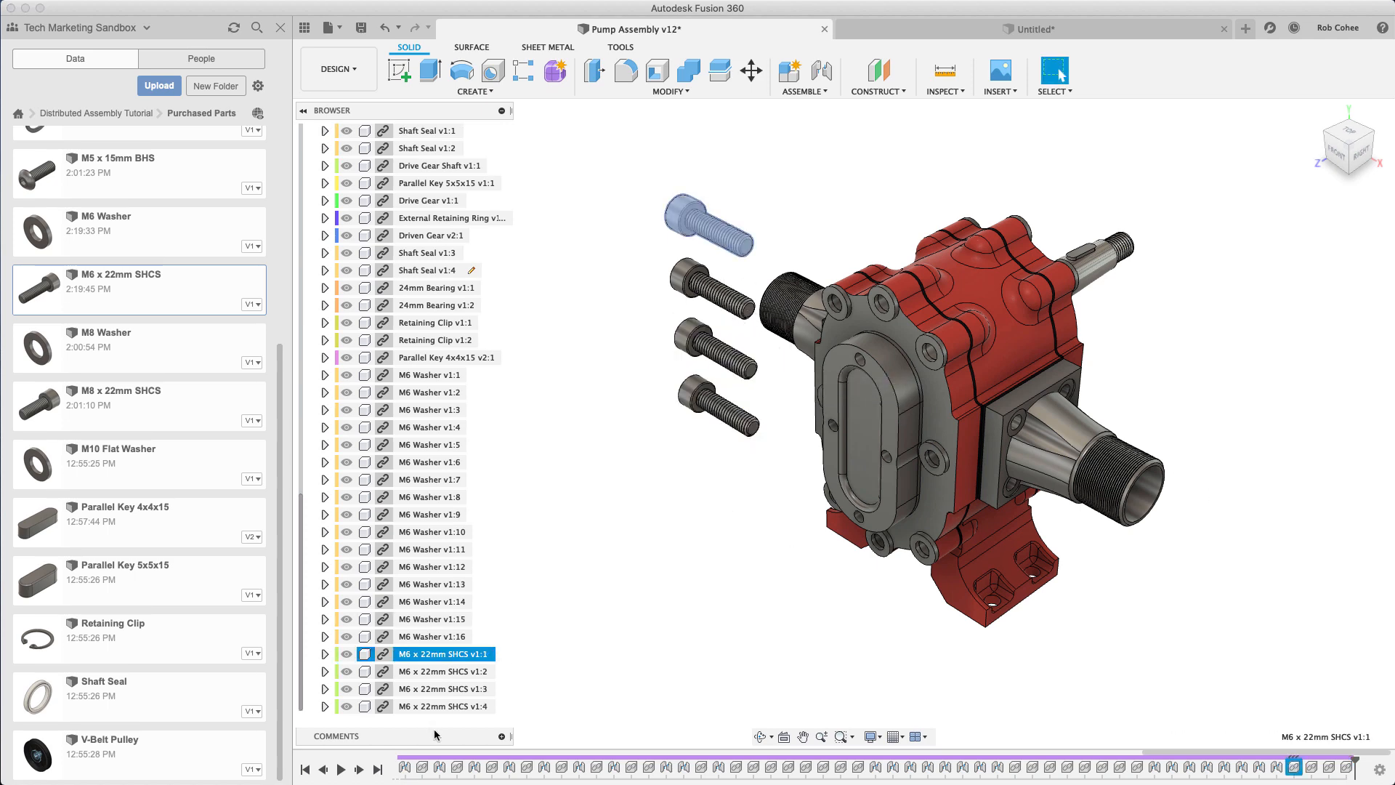
{"action": "left_click", "coordinate": [444, 706], "text": "shift"}
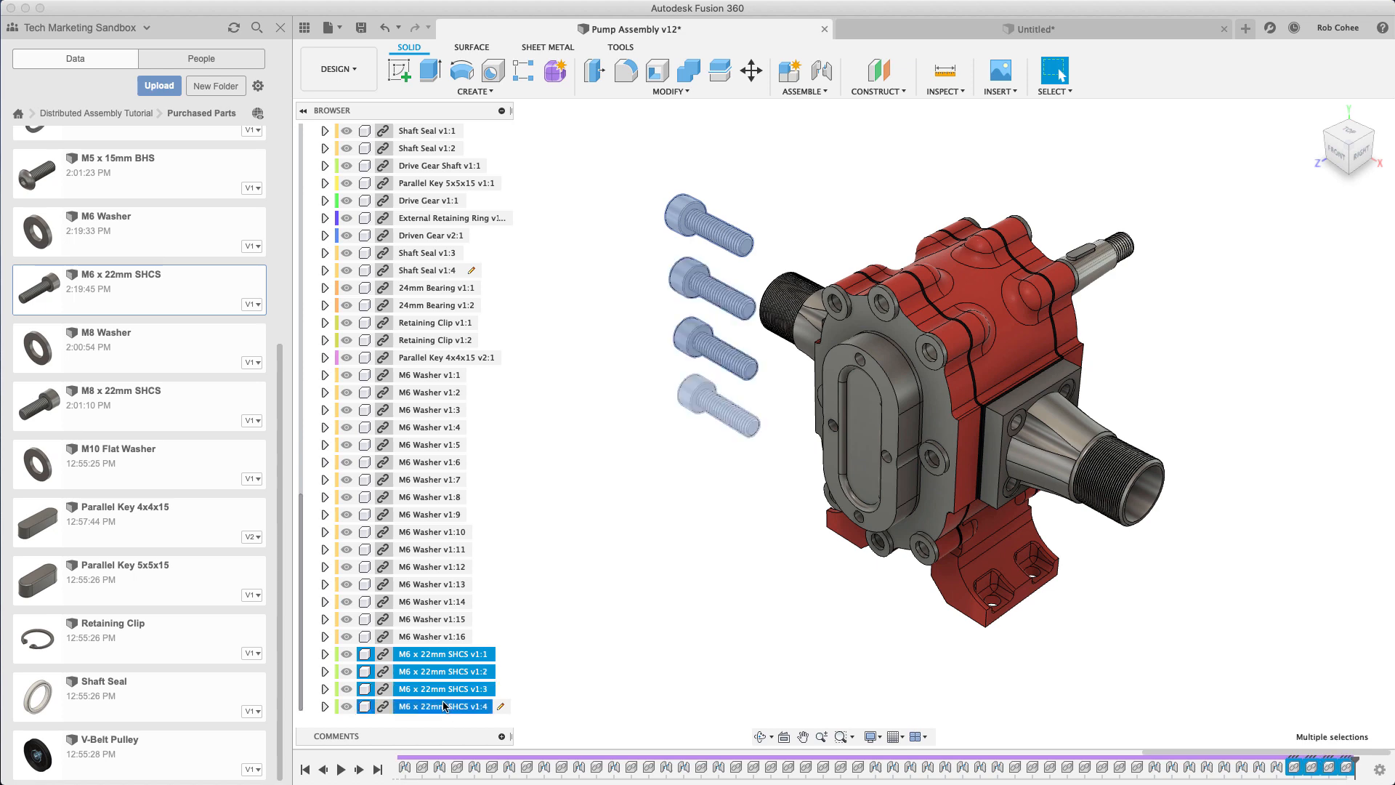
{"action": "key", "text": "m"}
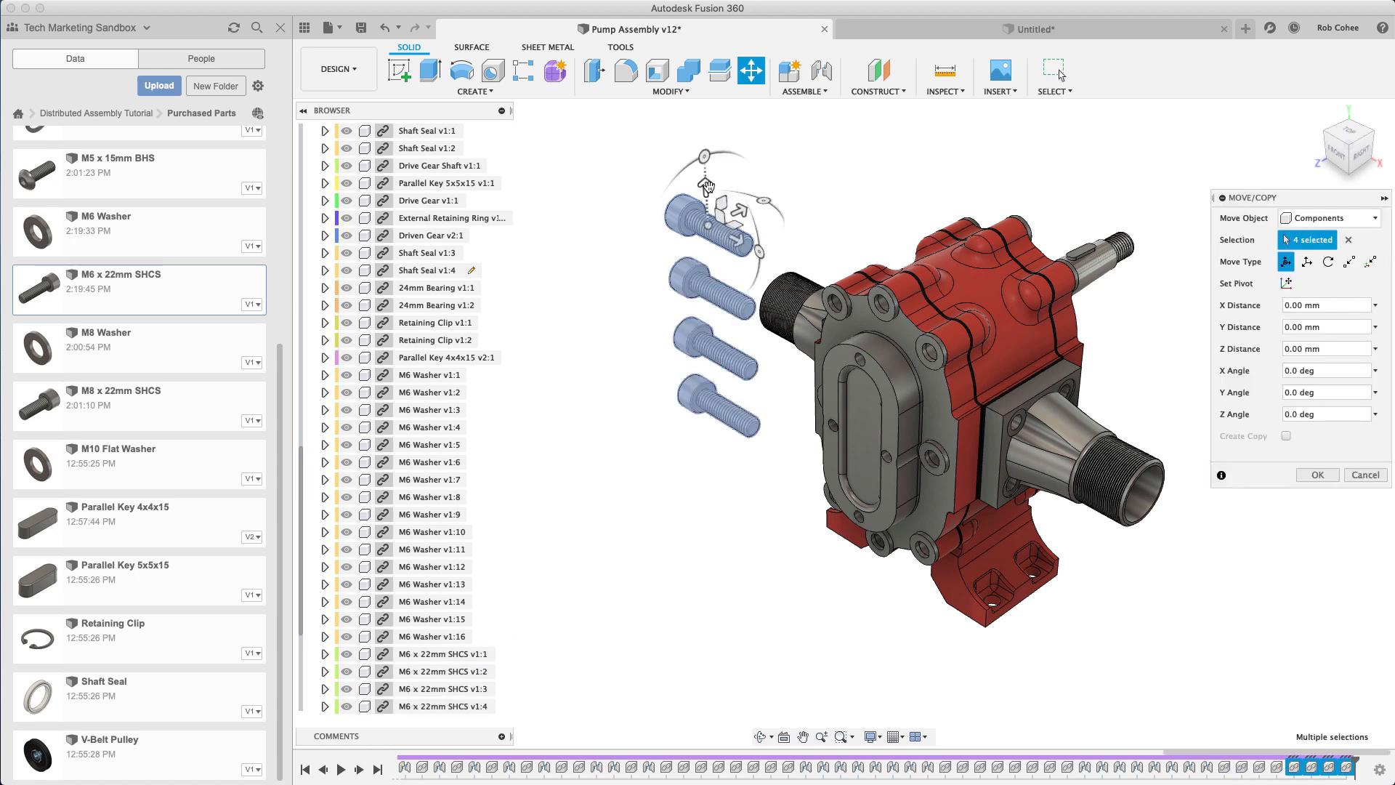
{"action": "left_click_drag", "start_coordinate": [708, 185], "coordinate": [715, 427]}
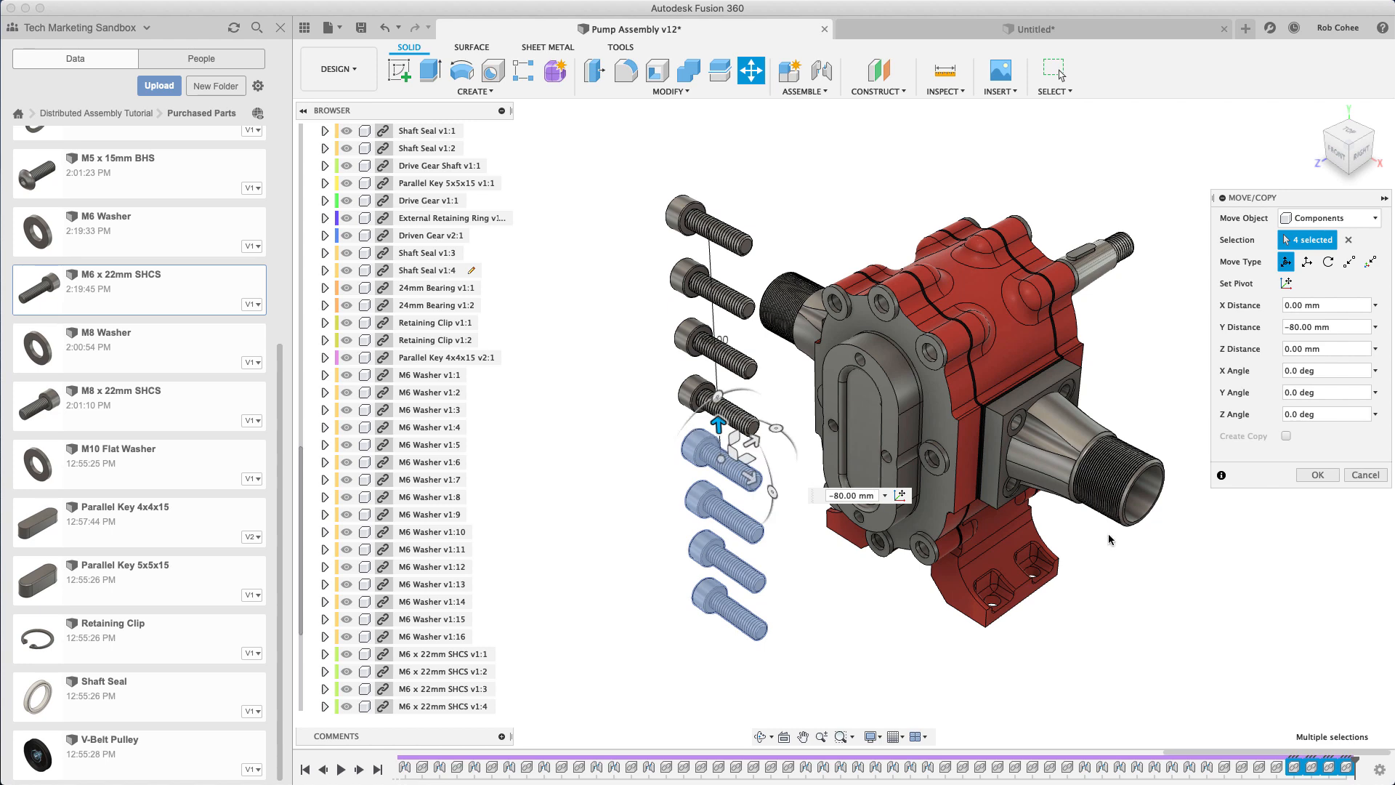
Step: Commit the eight-screw column, then joint the top two bolts into their housing holes
{"action": "left_click", "coordinate": [1315, 477]}
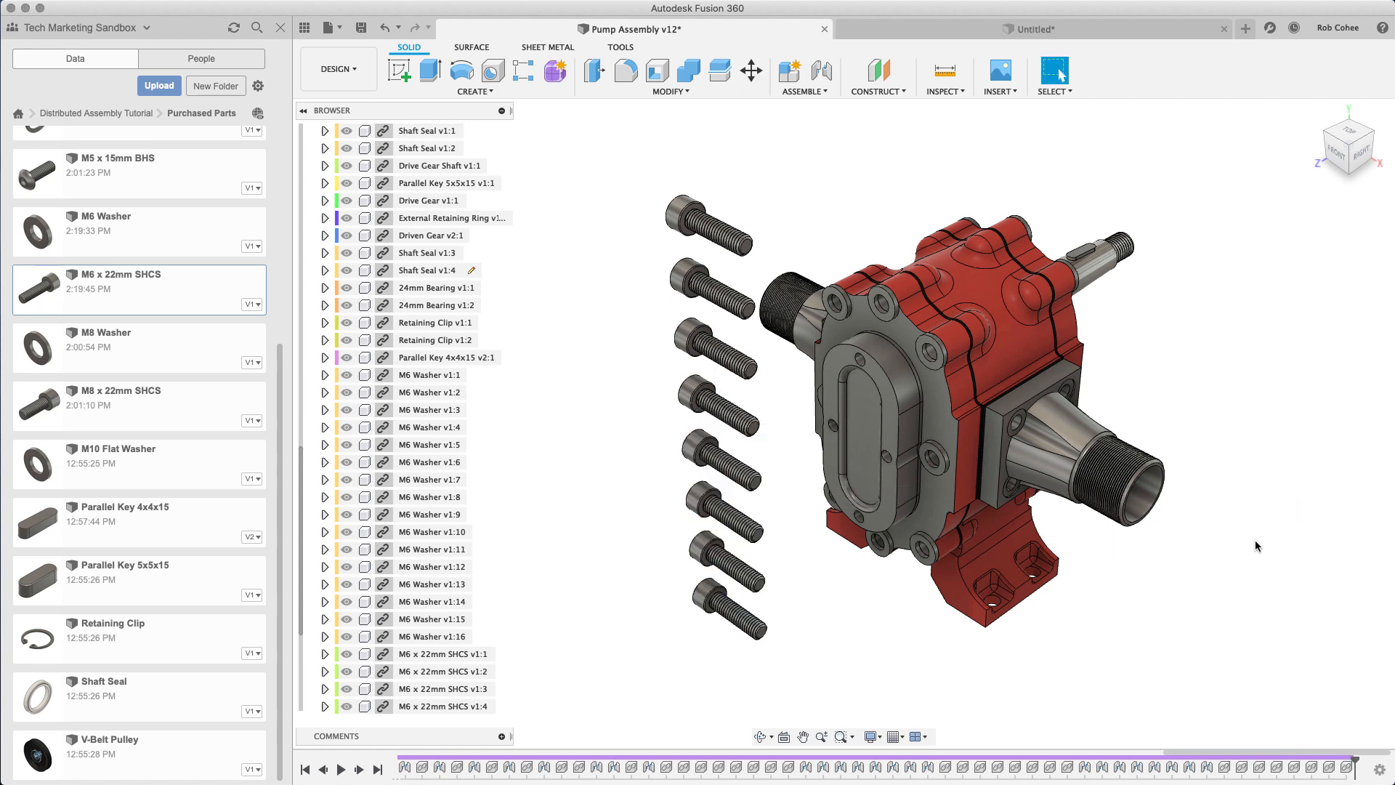
{"action": "key", "text": "j"}
{"action": "scroll", "coordinate": [703, 210], "scroll_direction": "up", "scroll_amount": 5}
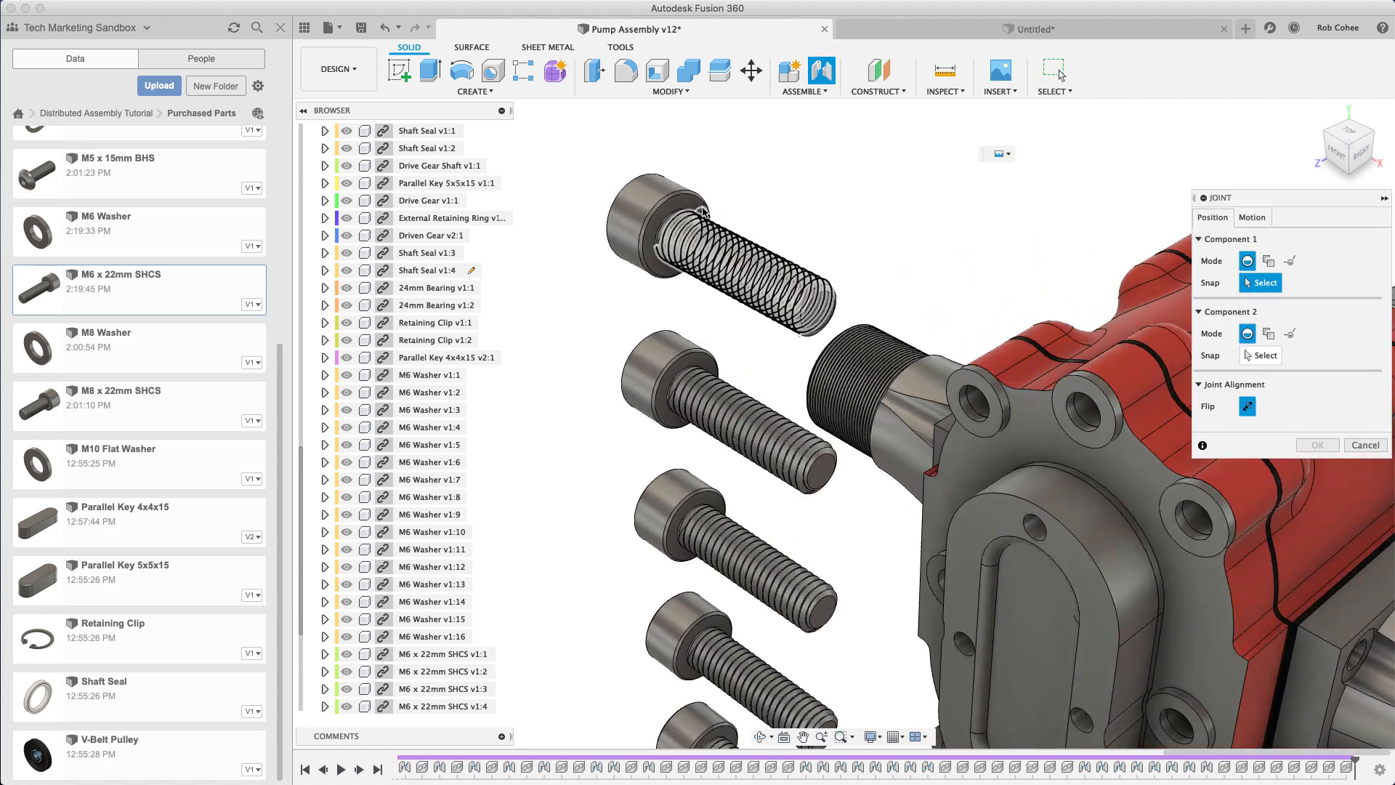
{"action": "left_click", "coordinate": [703, 213]}
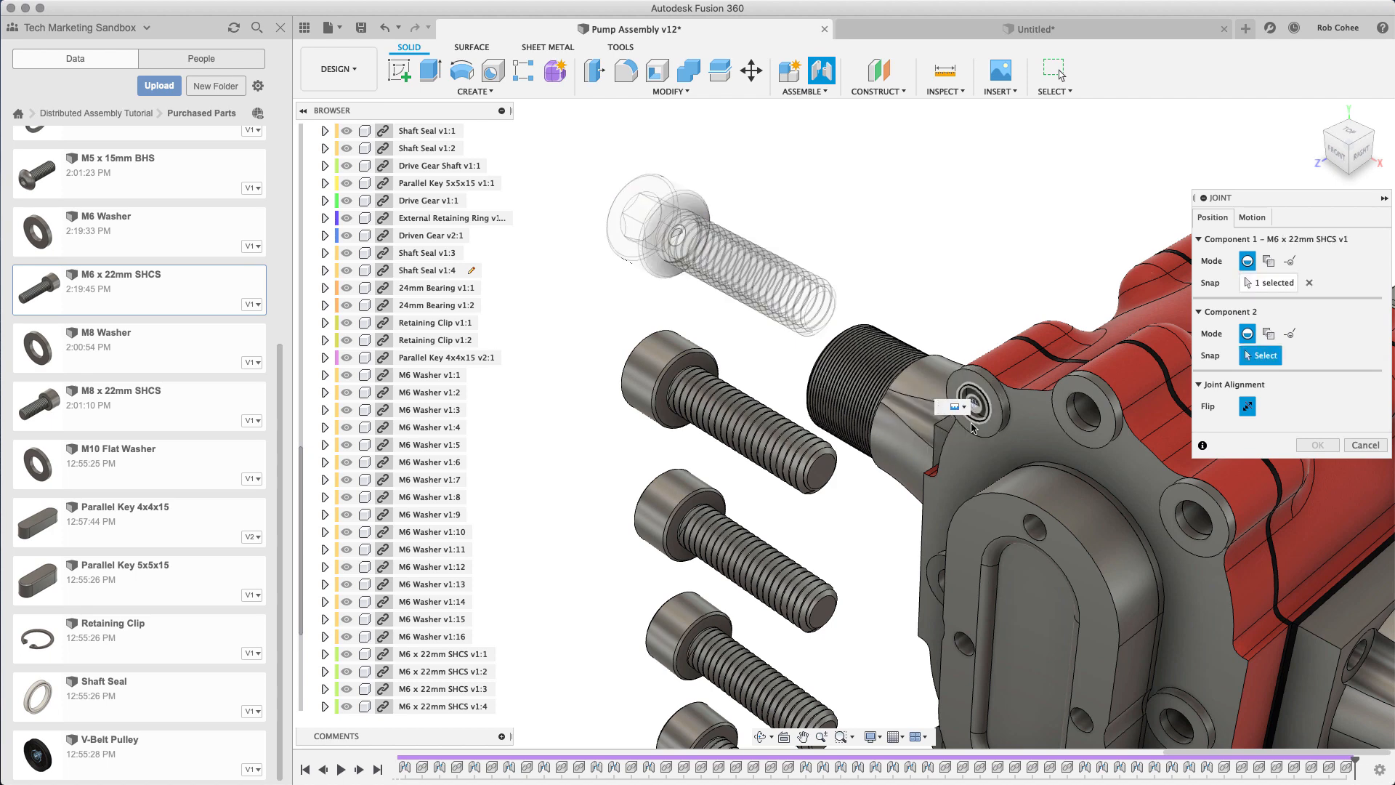
{"action": "left_click", "coordinate": [972, 426]}
{"action": "key", "text": "Return"}
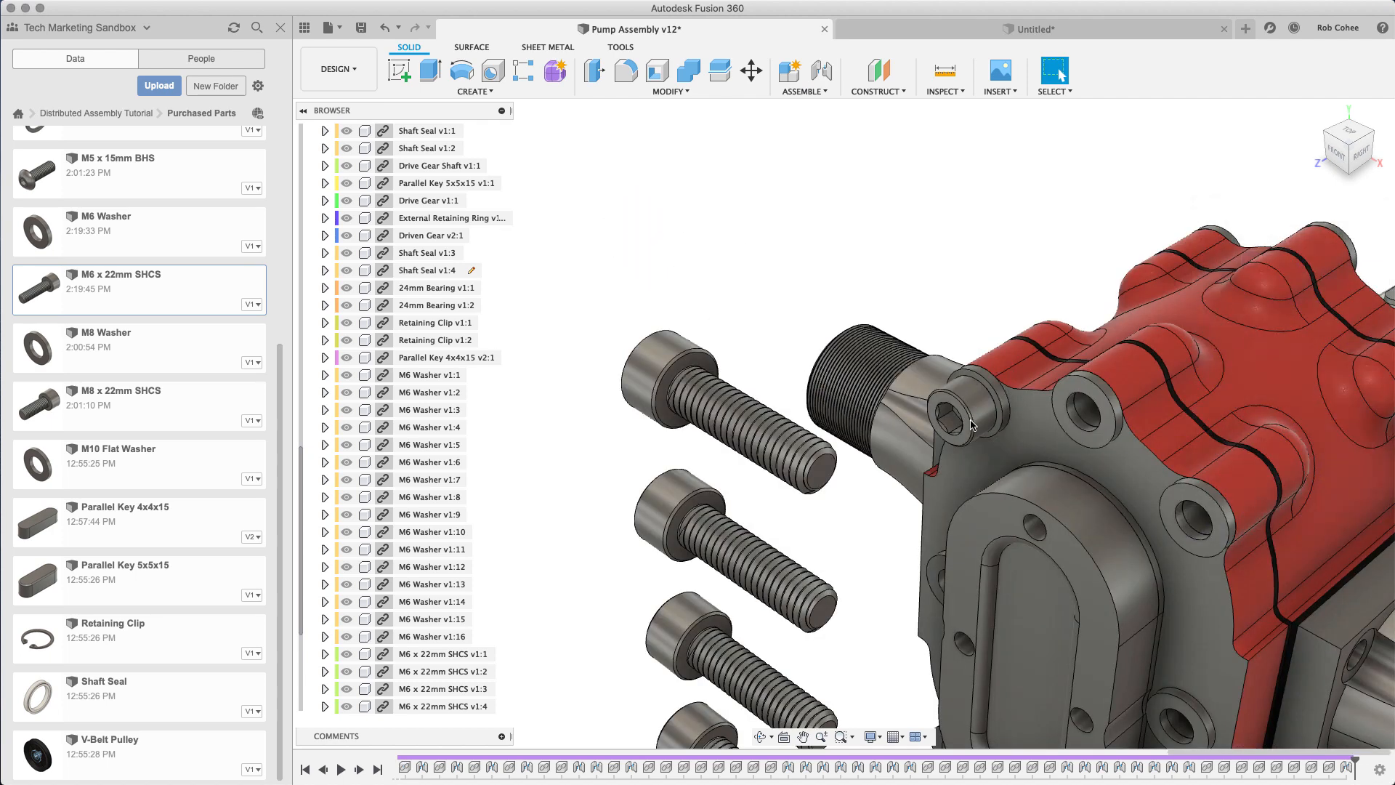
{"action": "key", "text": "j"}
{"action": "left_click", "coordinate": [708, 368]}
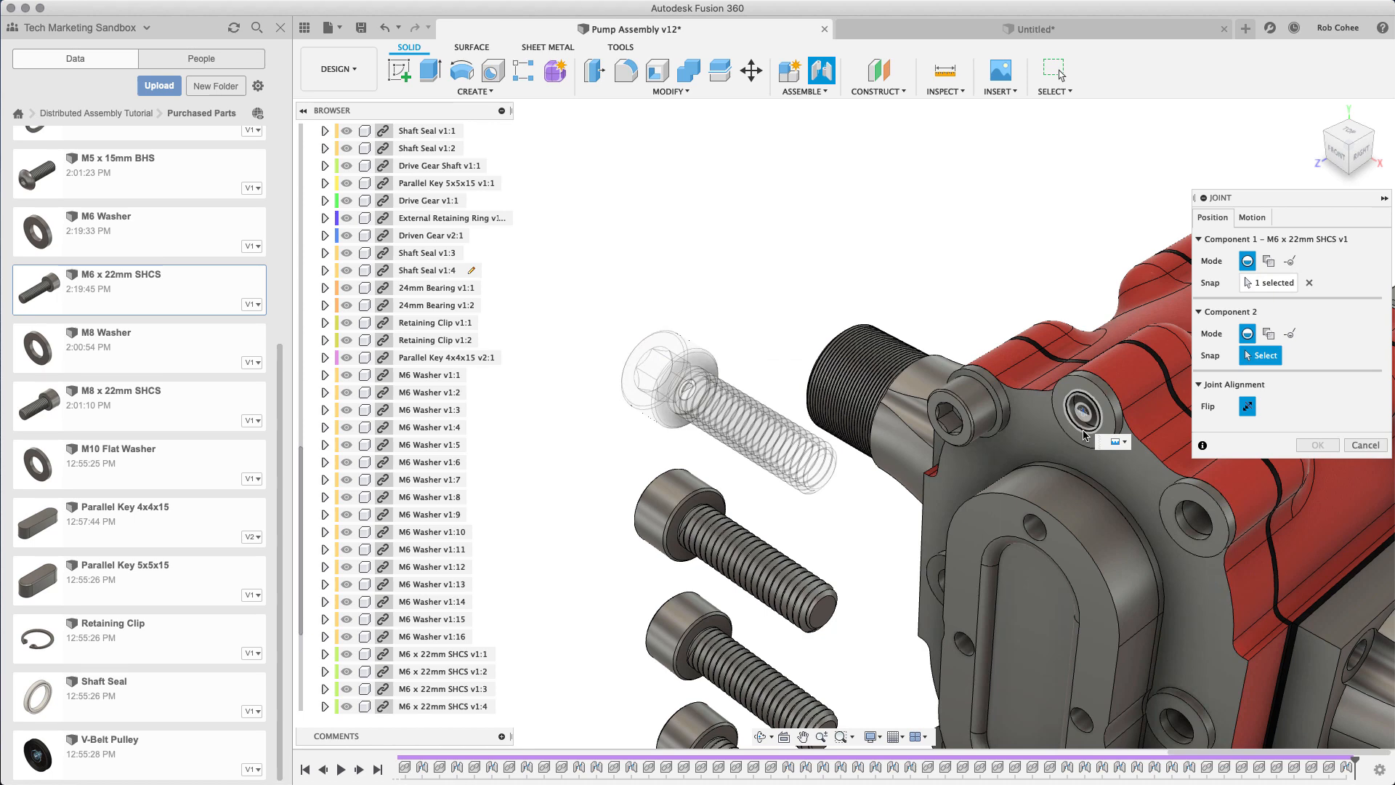
{"action": "left_click", "coordinate": [1083, 436]}
{"action": "key", "text": "Return"}
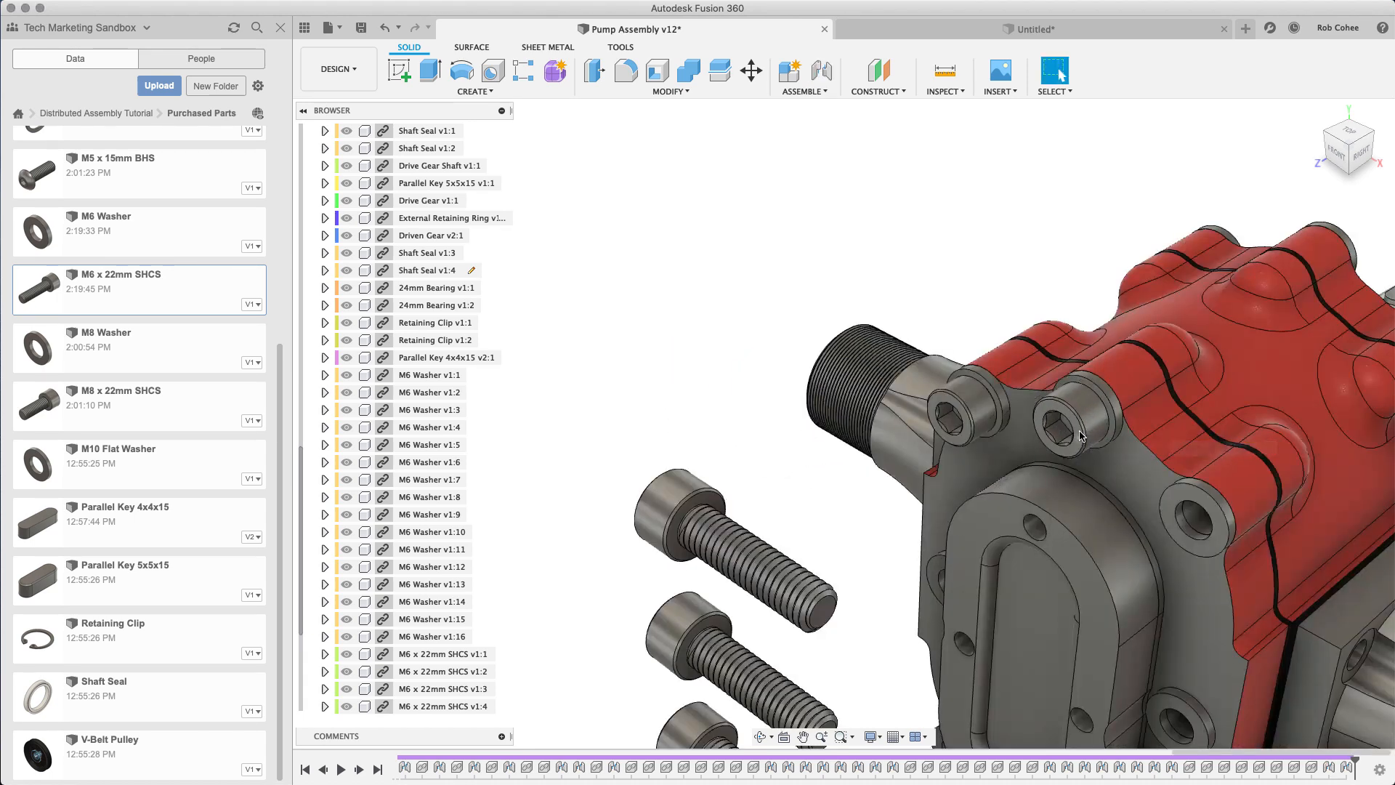
Step: Joint the next two bolts onto their washers on the housing's front plate
{"action": "key", "text": "j"}
{"action": "left_click", "coordinate": [697, 524]}
{"action": "middle_click_drag", "start_coordinate": [1184, 498], "coordinate": [708, 303]}
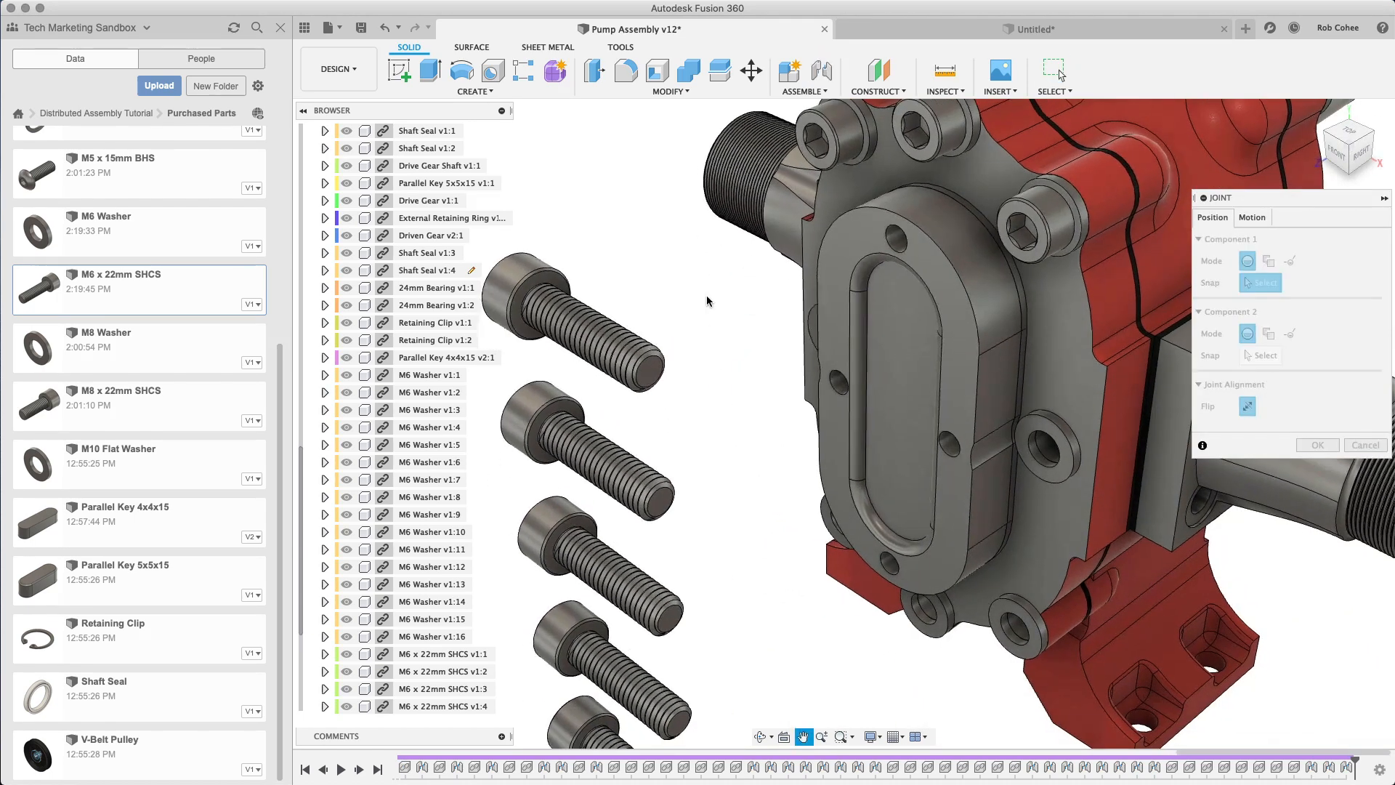
{"action": "left_click", "coordinate": [540, 305]}
{"action": "left_click", "coordinate": [1020, 452]}
{"action": "key", "text": "Return"}
{"action": "key", "text": "j"}
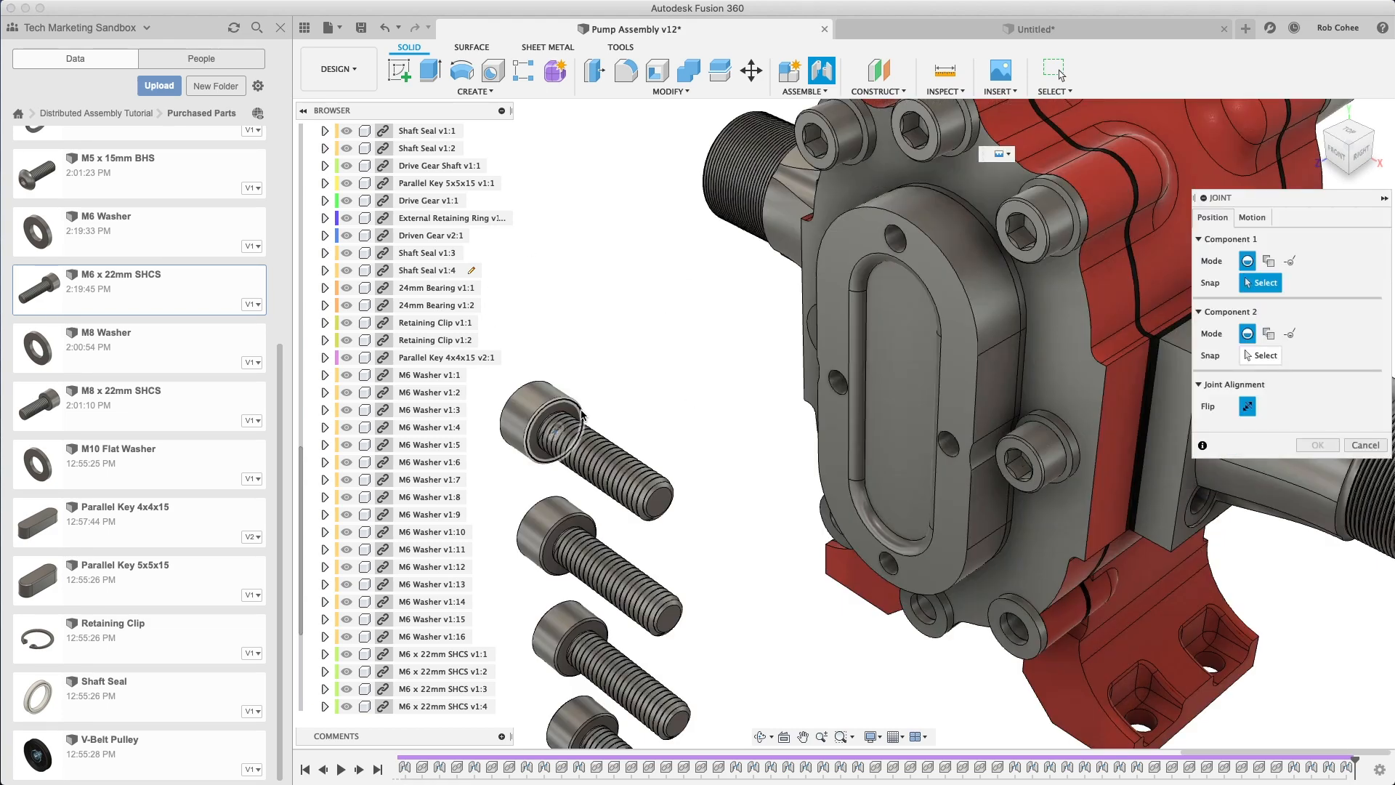
{"action": "left_click", "coordinate": [583, 415]}
{"action": "left_click", "coordinate": [996, 644]}
{"action": "key", "text": "Return"}
Step: Joint the remaining three lower bolts into their M6 washers
{"action": "key", "text": "j"}
{"action": "left_click", "coordinate": [578, 546]}
{"action": "left_click", "coordinate": [898, 625]}
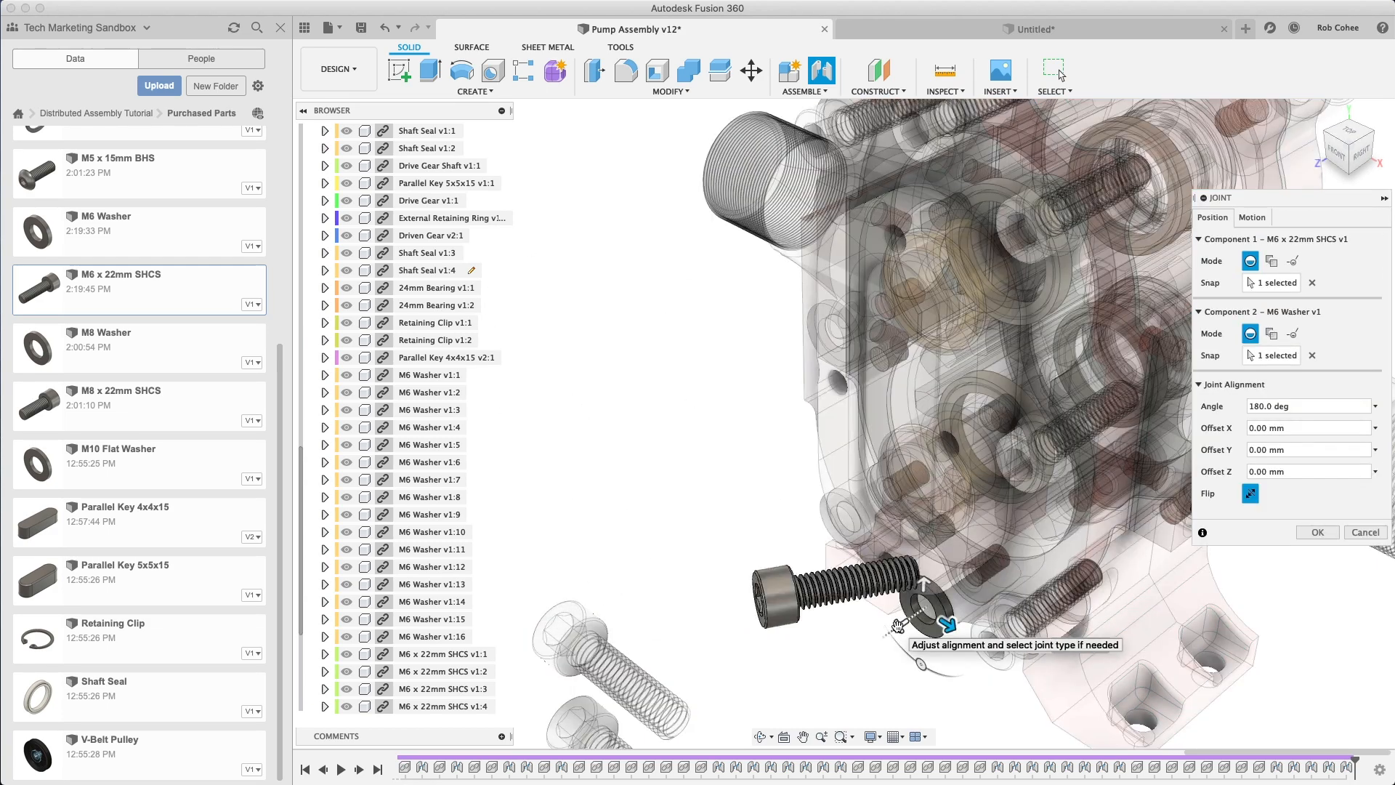
{"action": "key", "text": "Return"}
{"action": "key", "text": "j"}
{"action": "left_click", "coordinate": [611, 655]}
{"action": "scroll", "coordinate": [799, 566], "scroll_direction": "up", "scroll_amount": 2}
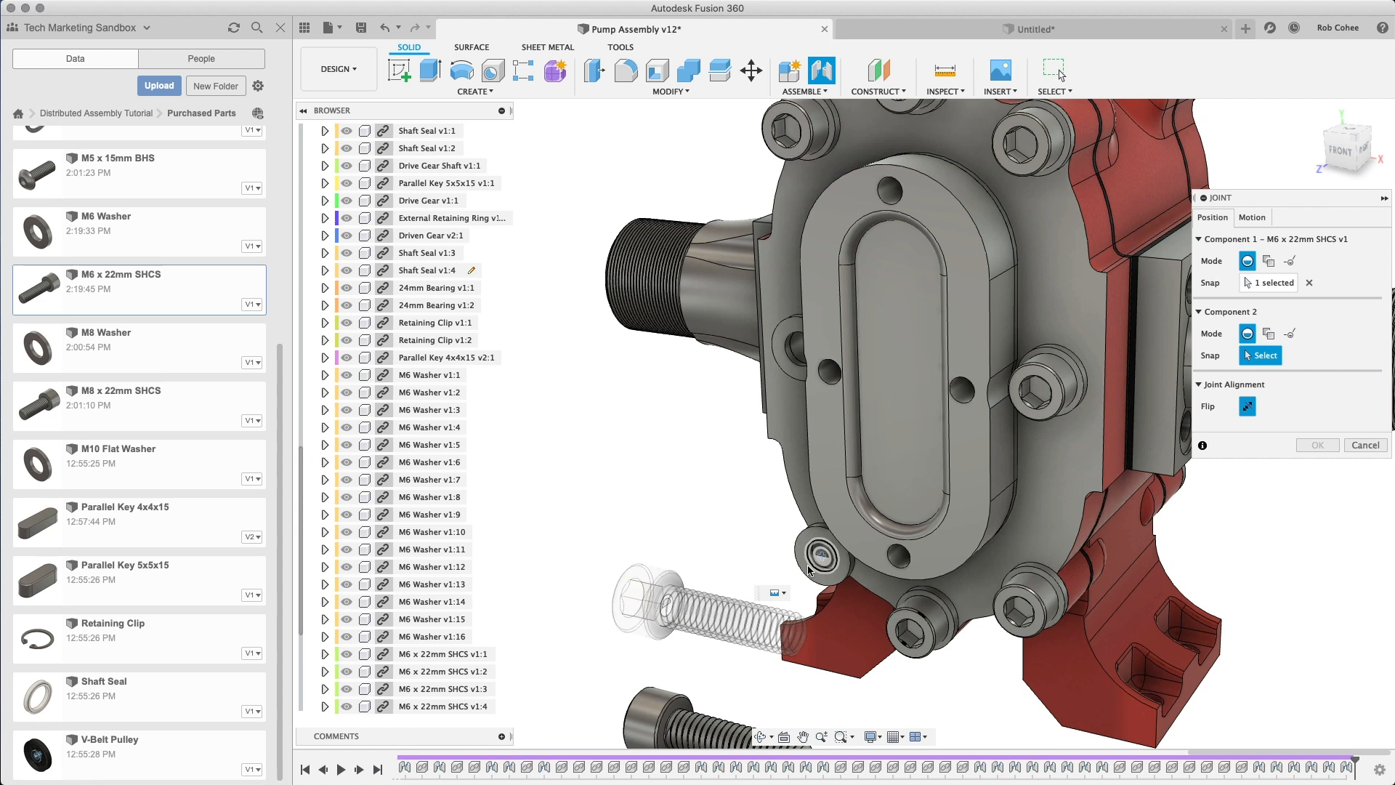
{"action": "left_click", "coordinate": [821, 558]}
{"action": "key", "text": "Return"}
{"action": "key", "text": "j"}
{"action": "left_click", "coordinate": [698, 719]}
{"action": "left_click", "coordinate": [801, 348]}
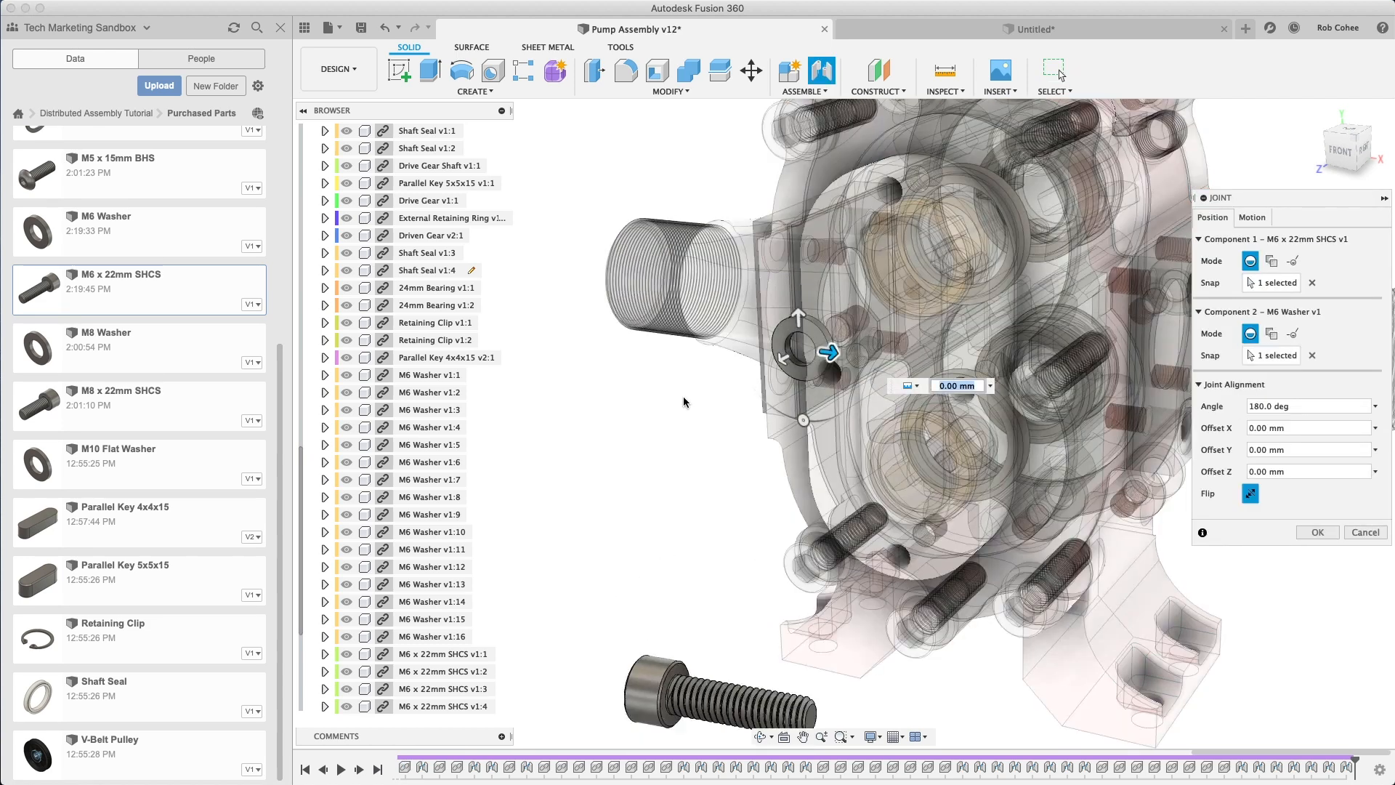
{"action": "key", "text": "Return"}
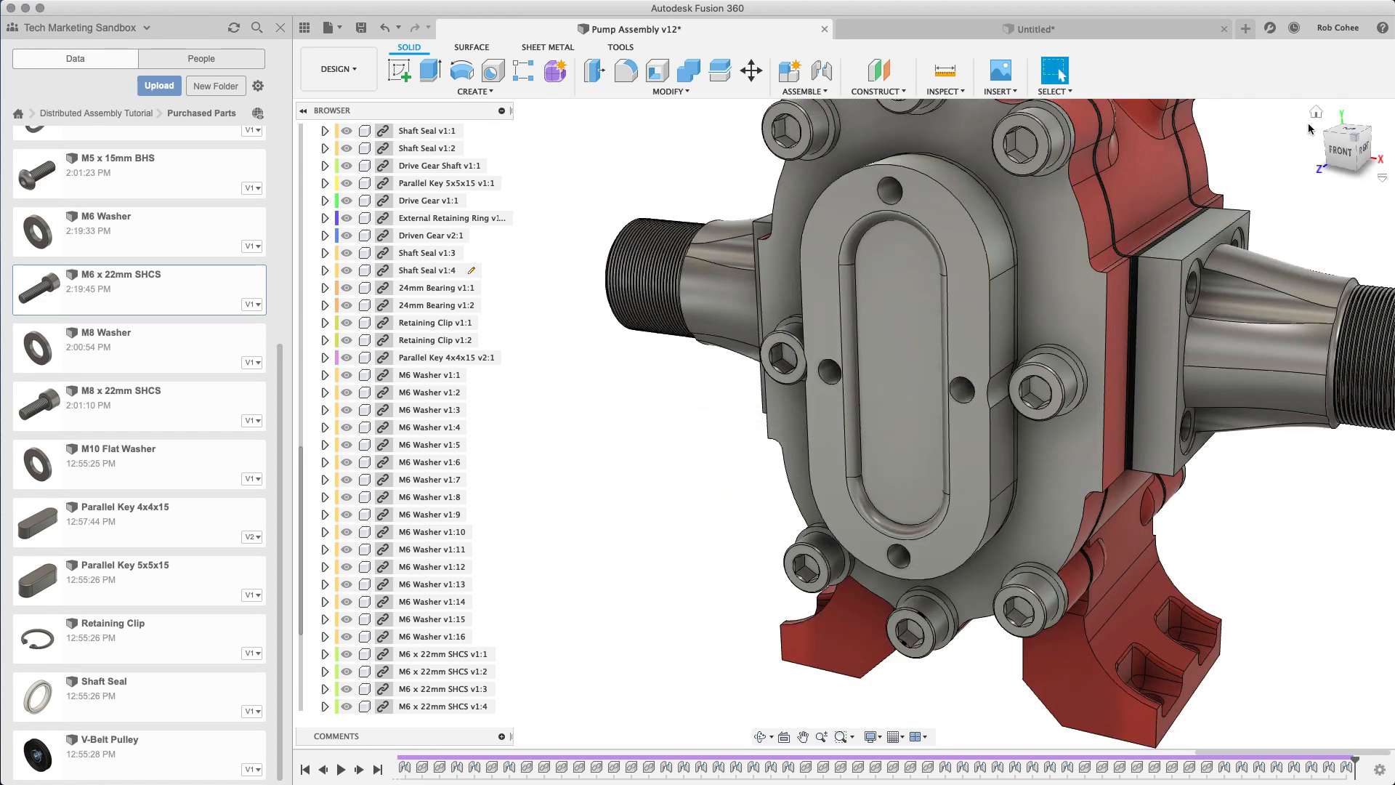
Step: Copy screws M6 x 22mm SHCS v1:1–v1:8 and pull them out 160 mm along Z toward the other end cap
{"action": "left_click", "coordinate": [1316, 111]}
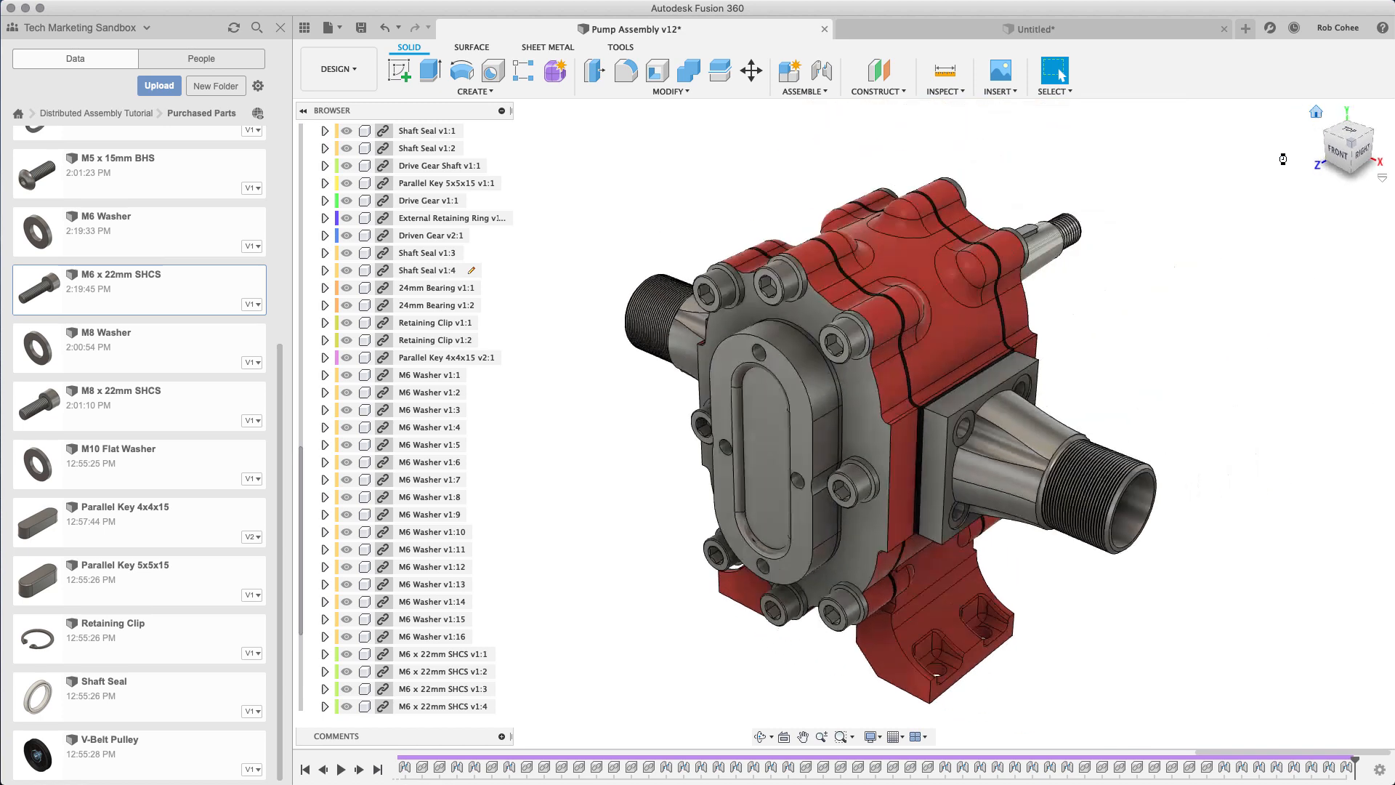
{"action": "scroll", "coordinate": [597, 523], "scroll_direction": "up", "scroll_amount": 2}
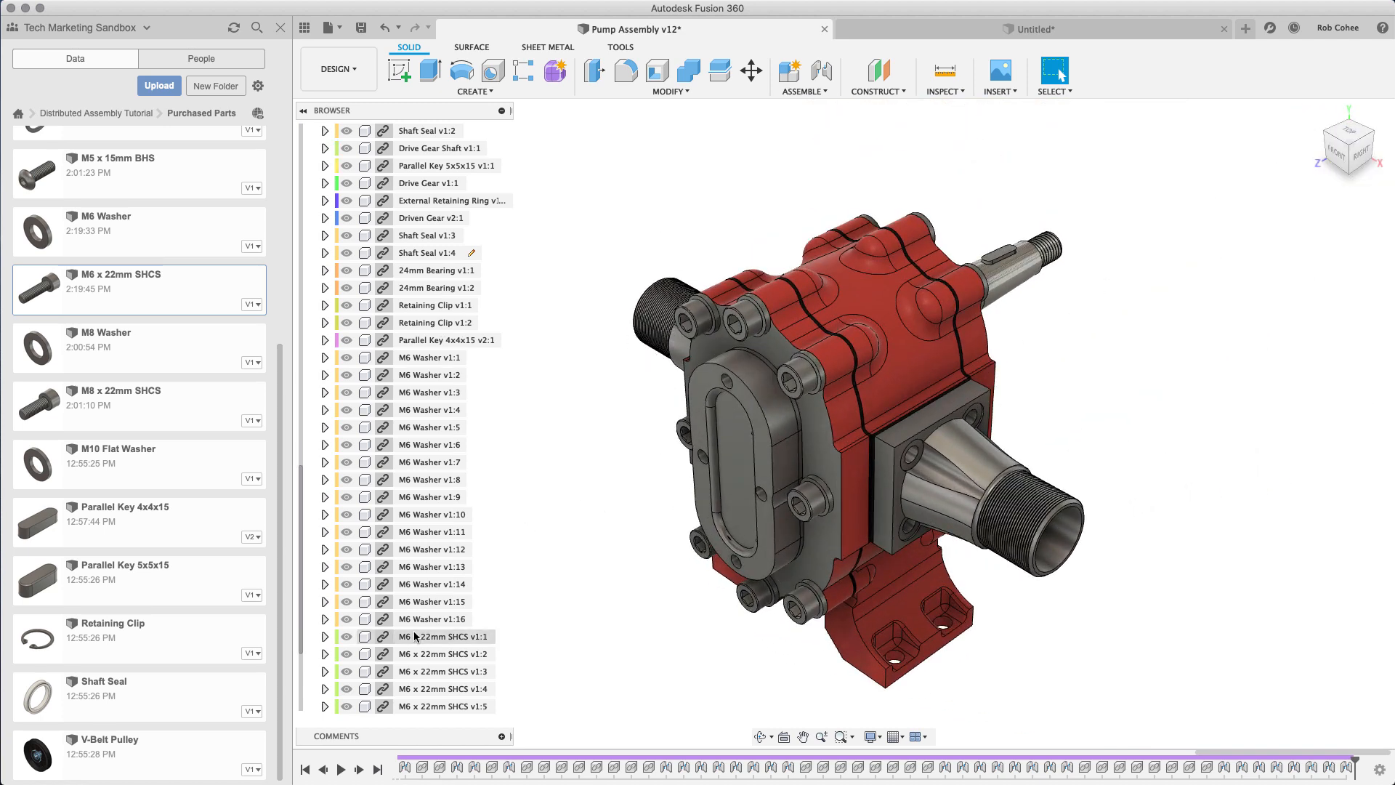
{"action": "scroll", "coordinate": [415, 636], "scroll_direction": "down", "scroll_amount": 4}
{"action": "left_click", "coordinate": [423, 584]}
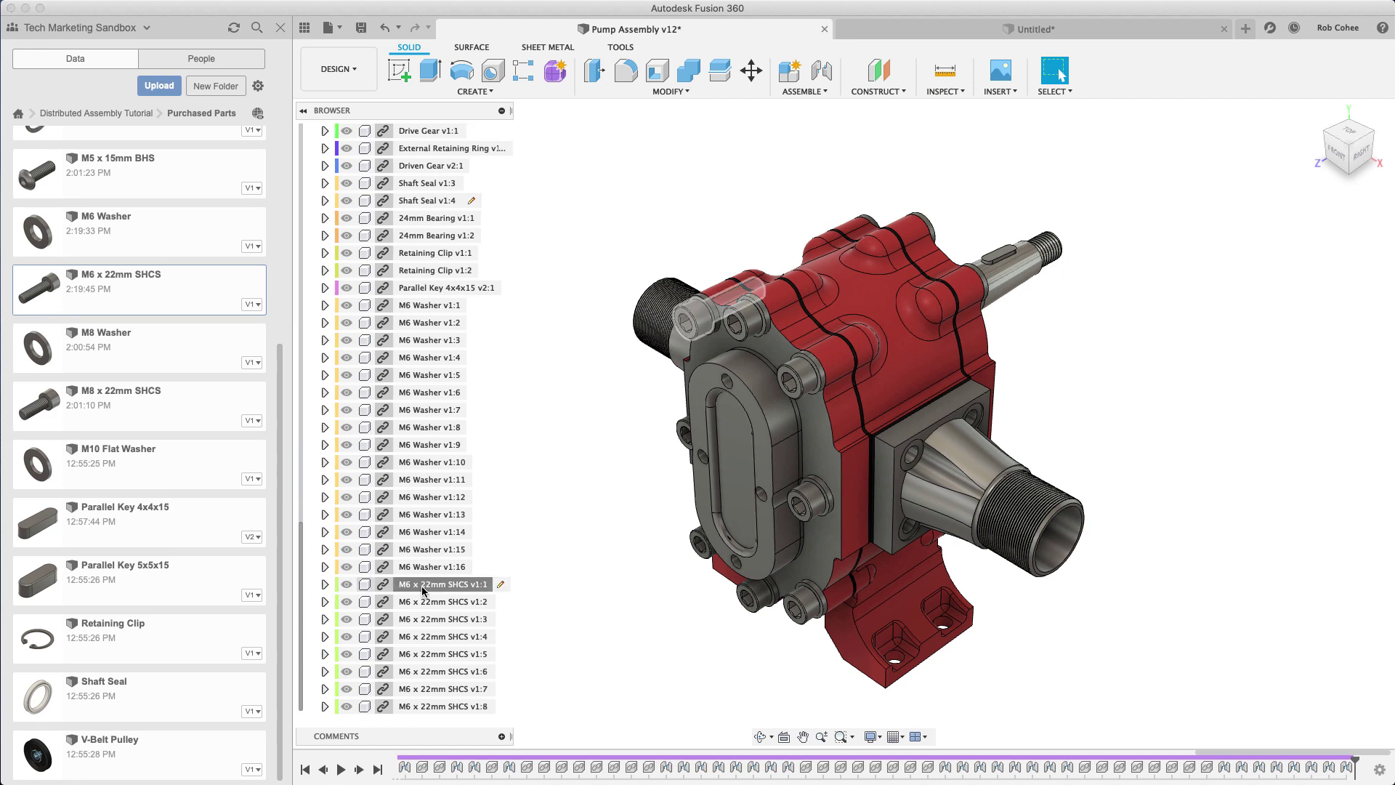
{"action": "left_click", "coordinate": [415, 707], "text": "shift"}
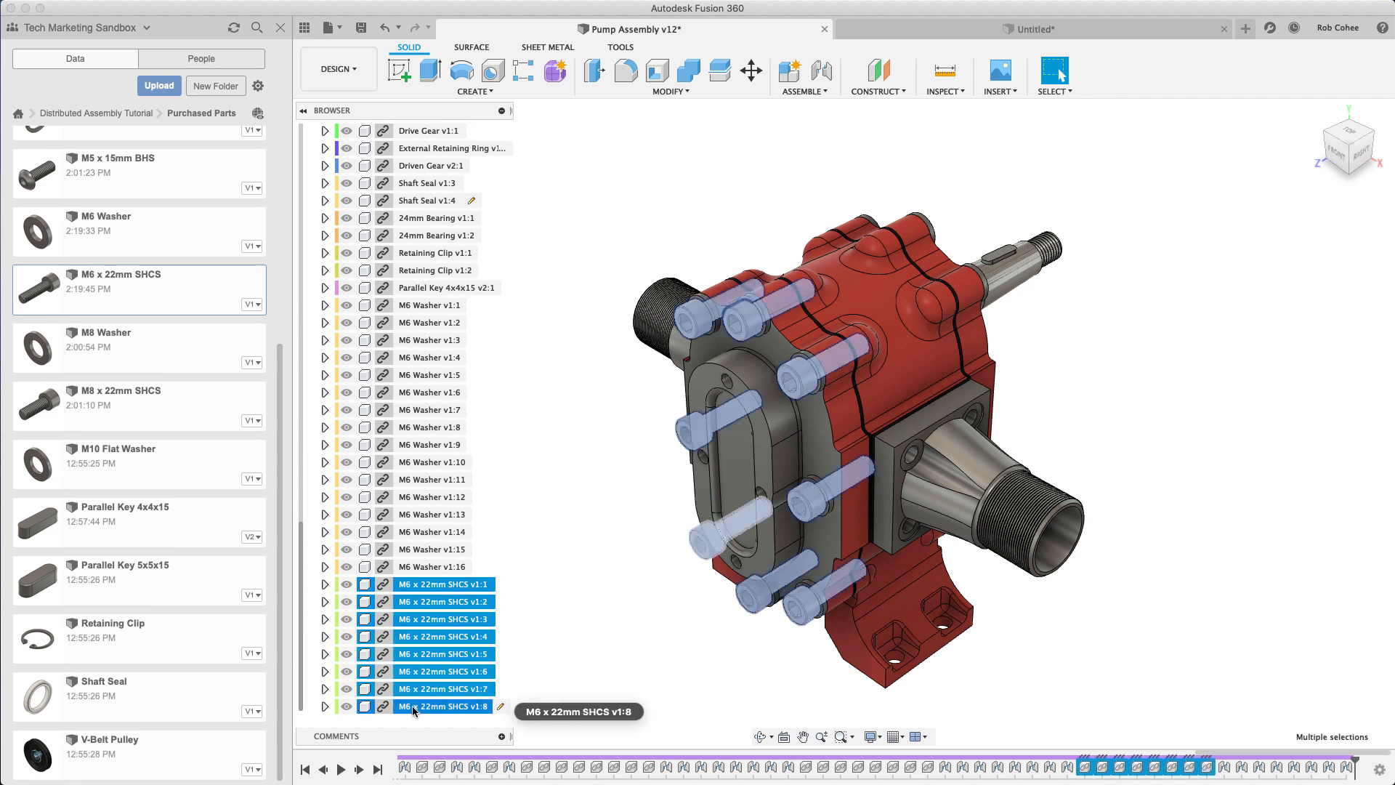
{"action": "key", "text": "m"}
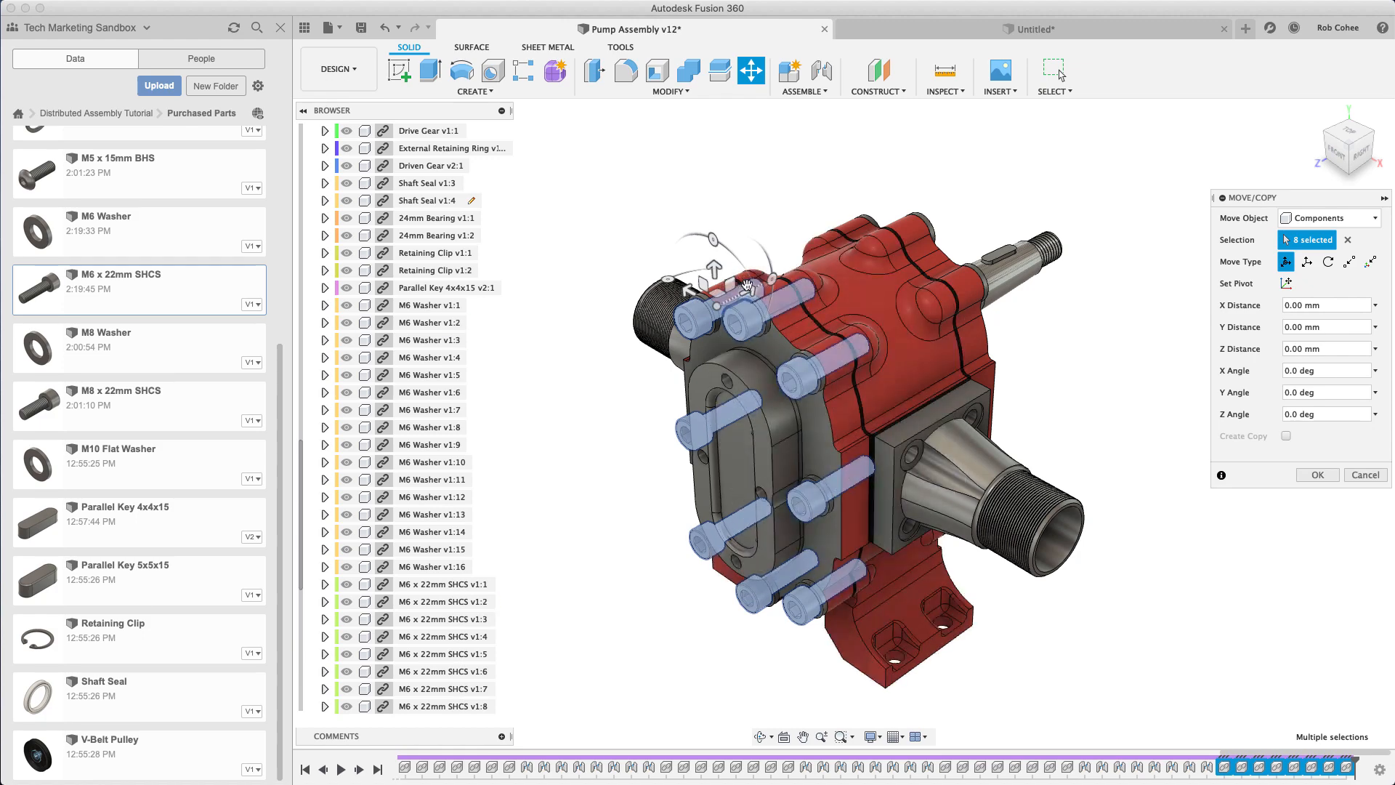
{"action": "left_click_drag", "start_coordinate": [730, 279], "coordinate": [1118, 175]}
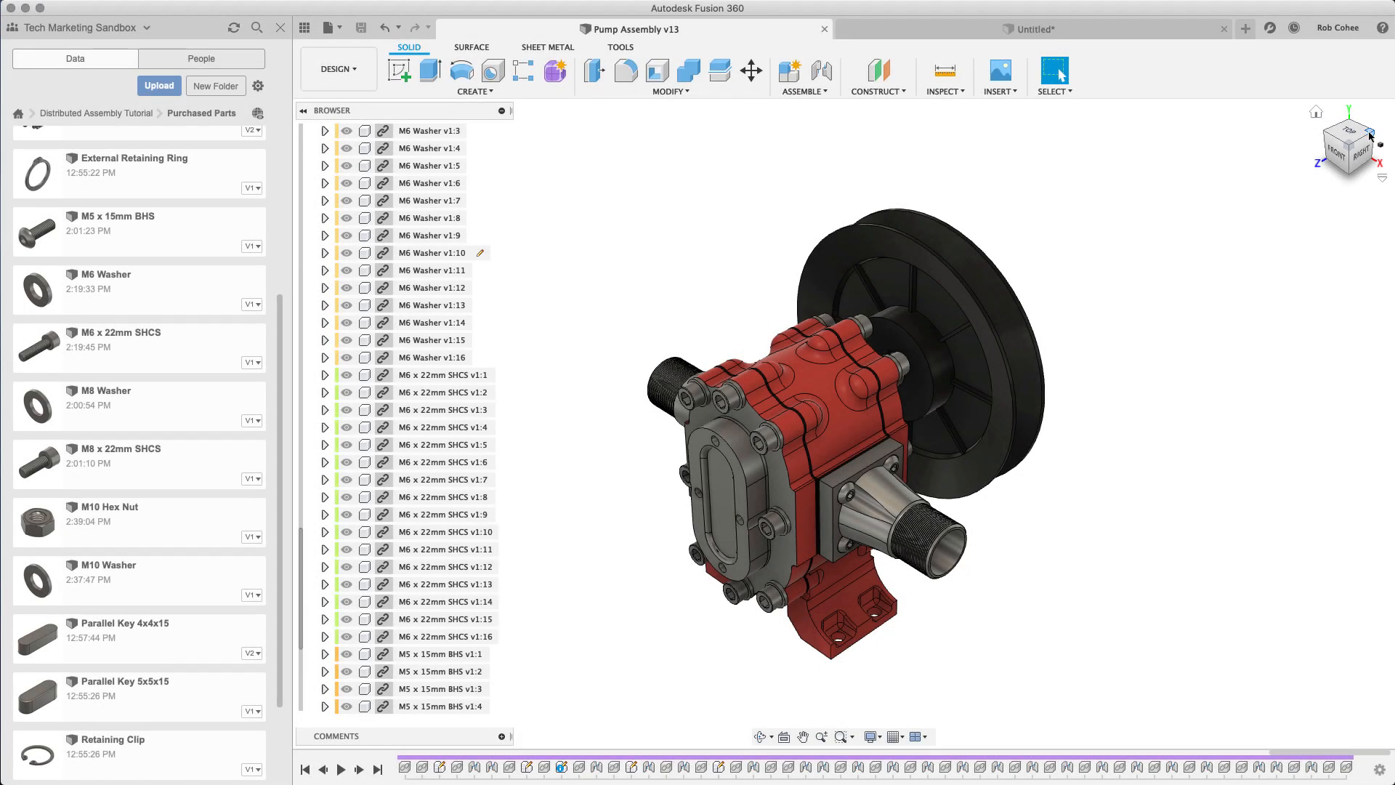
Step: Insert an M10 Washer from the Data Panel with the pulley side in view
{"action": "middle_click_drag", "start_coordinate": [1371, 136], "coordinate": [1168, 258], "text": "shift"}
{"action": "scroll", "coordinate": [1101, 507], "scroll_direction": "up", "scroll_amount": 3}
{"action": "middle_click_drag", "start_coordinate": [1100, 506], "coordinate": [1154, 468]}
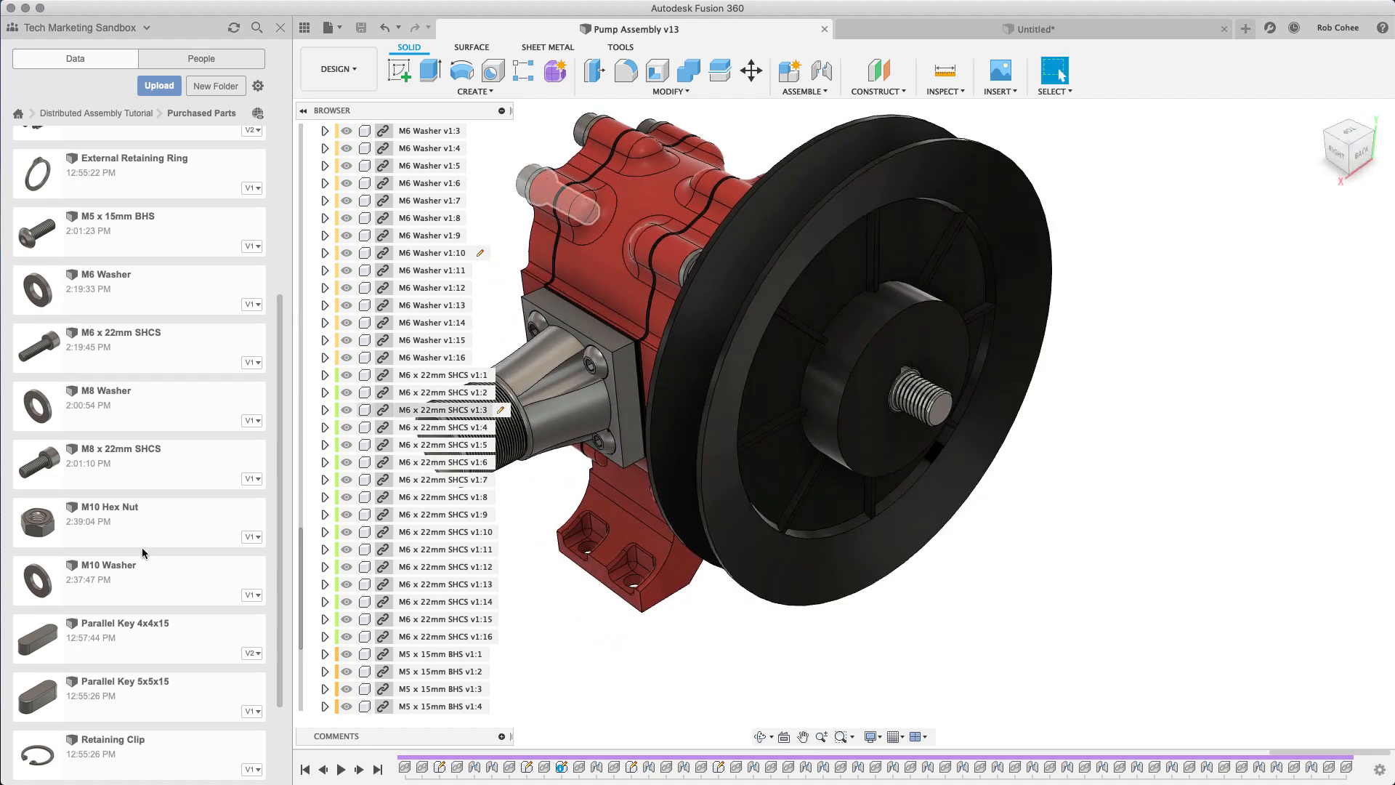
{"action": "right_click", "coordinate": [153, 569]}
{"action": "left_click", "coordinate": [166, 594]}
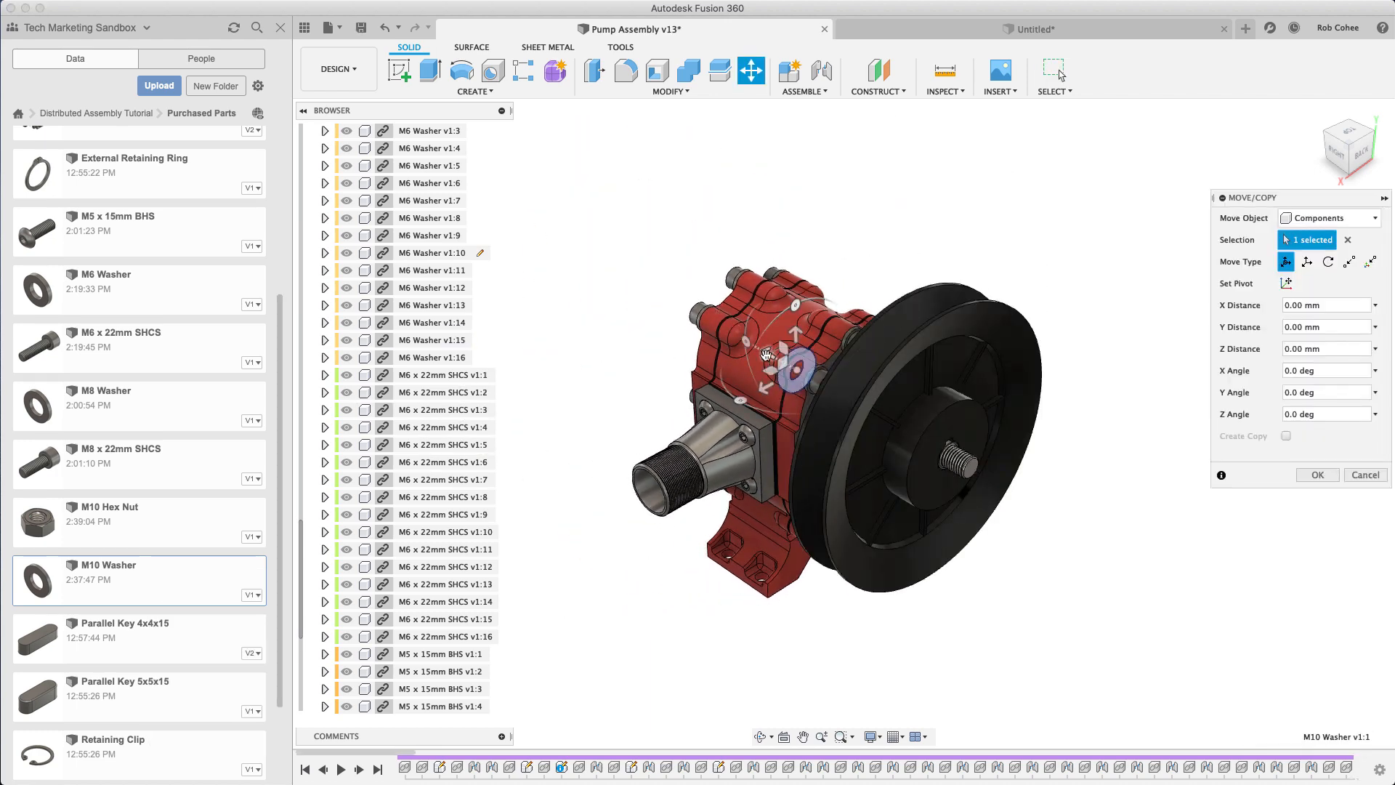
Step: Move the M10 washer out along Z and joint it onto the pulley's threaded shaft end
{"action": "left_click_drag", "start_coordinate": [1005, 460], "coordinate": [1038, 476]}
{"action": "scroll", "coordinate": [1093, 486], "scroll_direction": "up", "scroll_amount": 3}
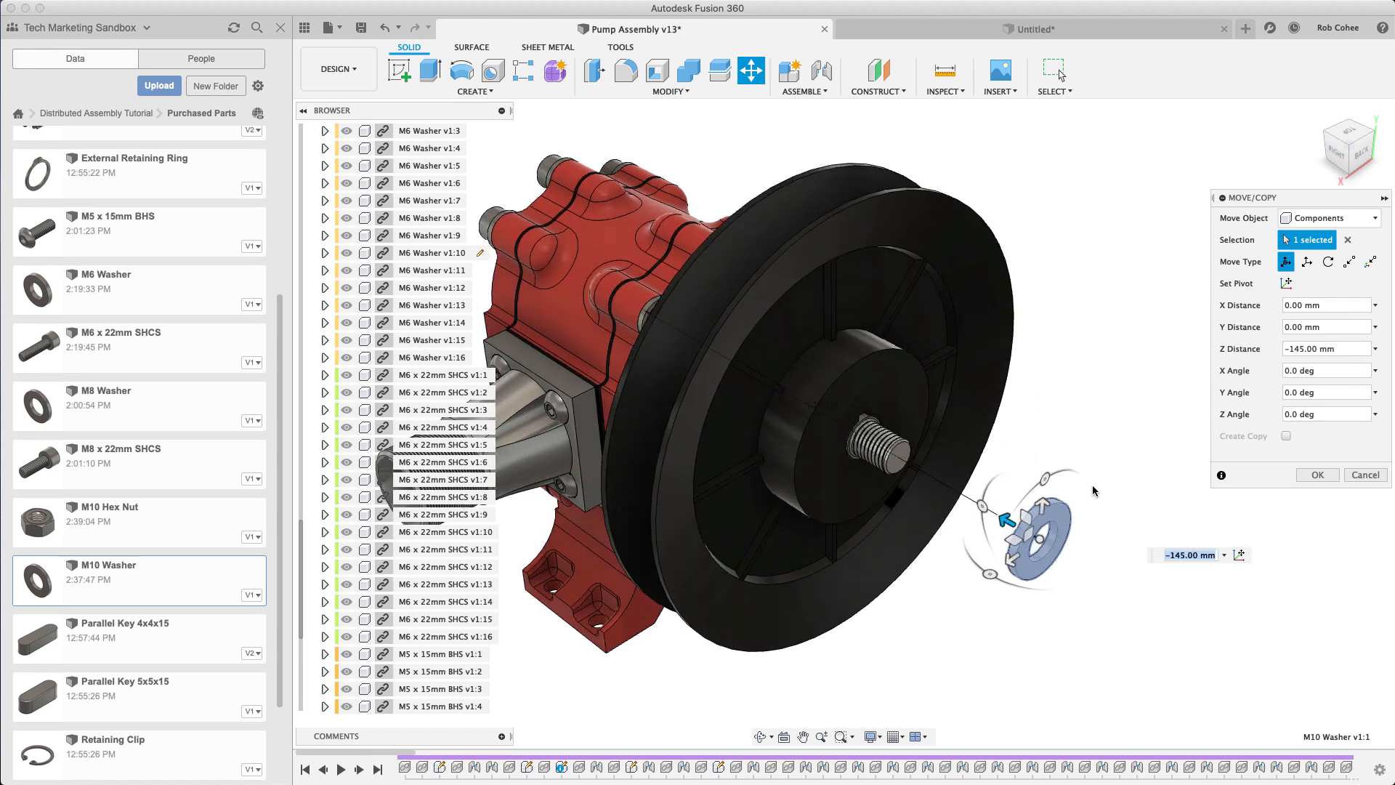
{"action": "left_click", "coordinate": [1301, 470]}
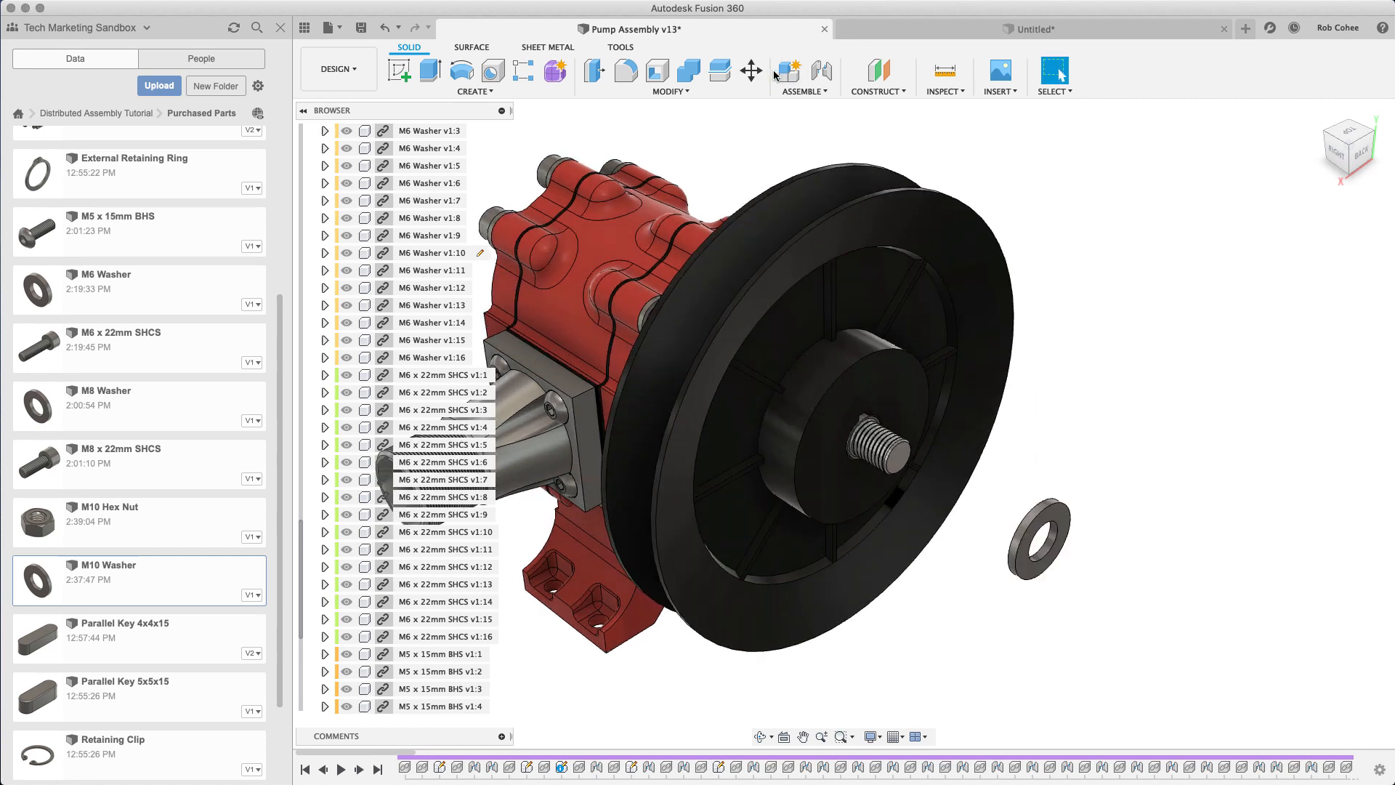
{"action": "left_click", "coordinate": [822, 77]}
{"action": "scroll", "coordinate": [1036, 545], "scroll_direction": "up", "scroll_amount": 3}
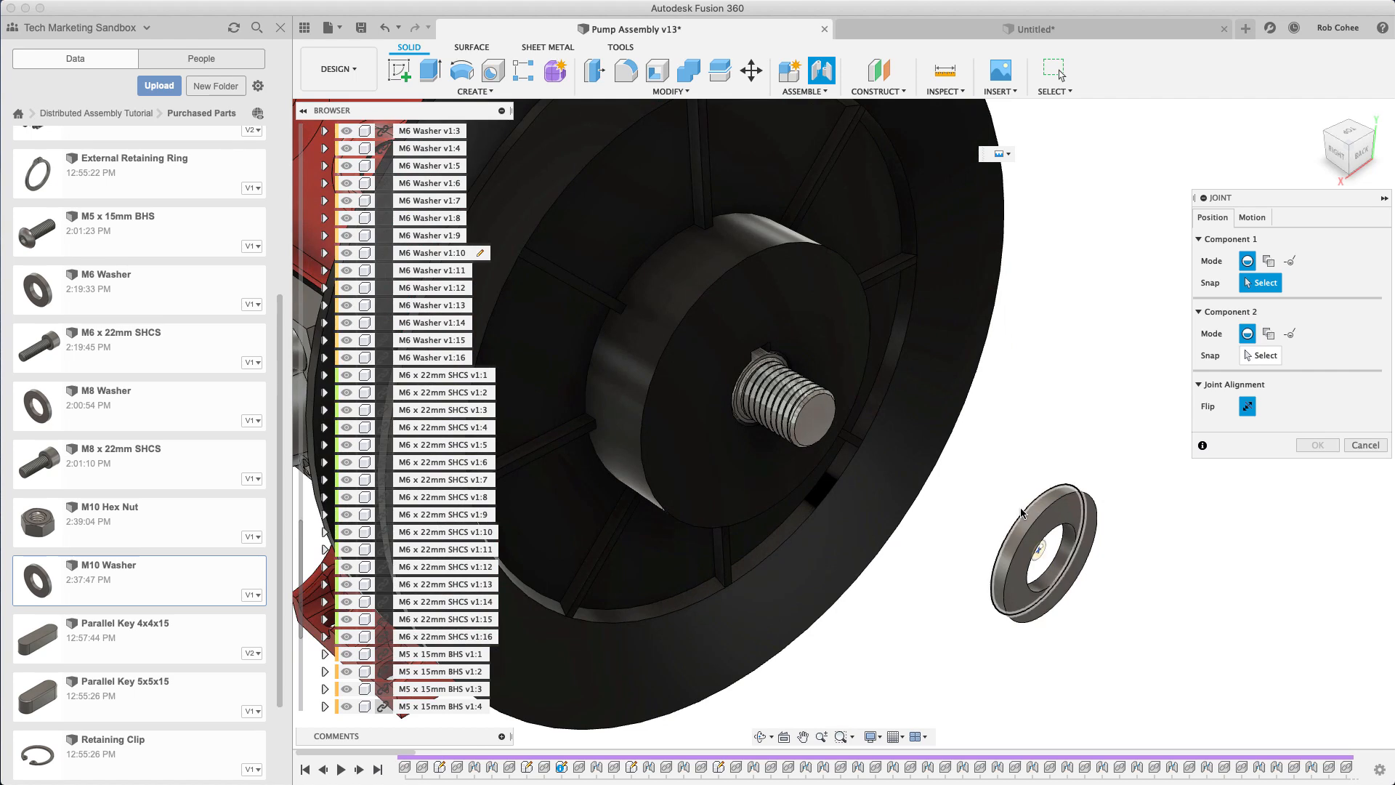
{"action": "left_click", "coordinate": [1038, 550]}
{"action": "scroll", "coordinate": [717, 404], "scroll_direction": "up", "scroll_amount": 2}
{"action": "scroll", "coordinate": [736, 399], "scroll_direction": "up", "scroll_amount": 2}
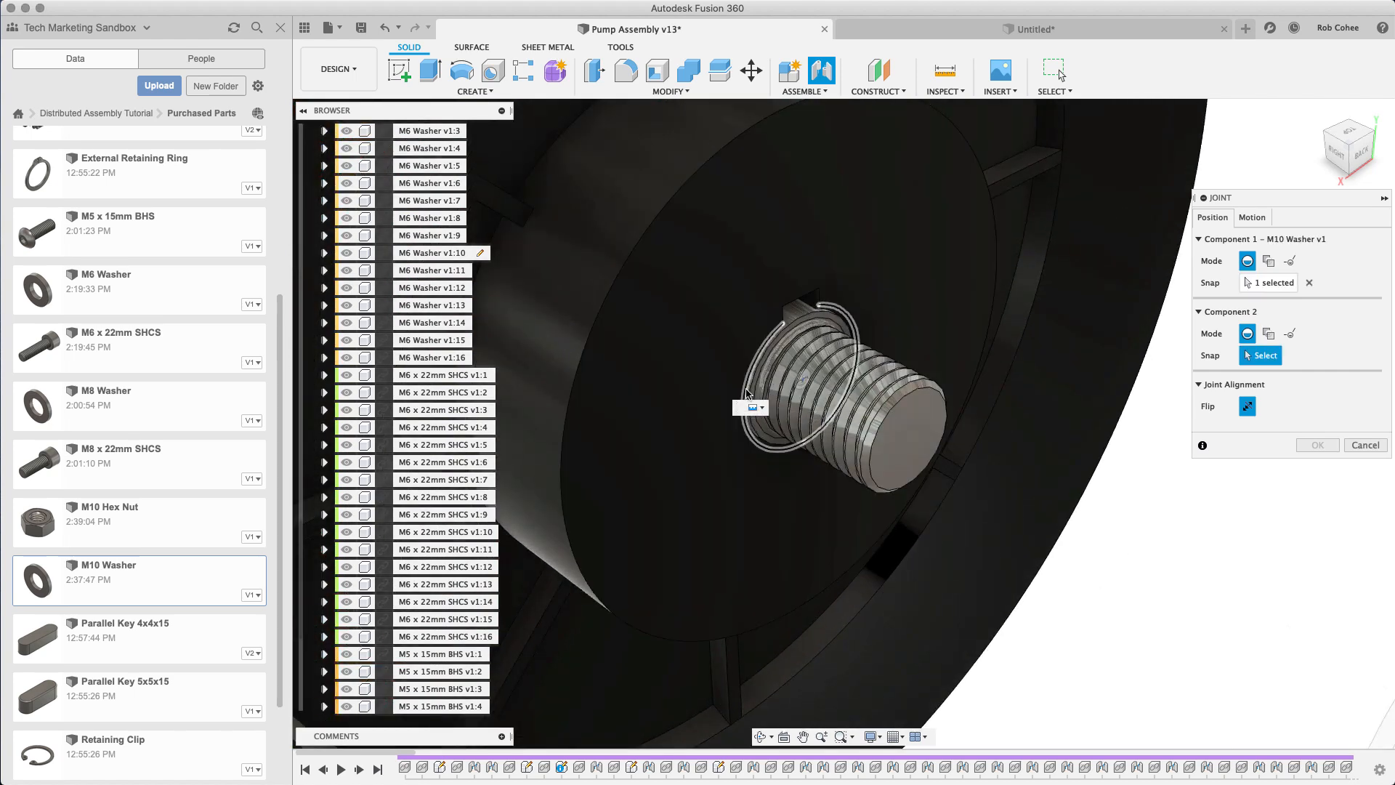
{"action": "left_click", "coordinate": [748, 396]}
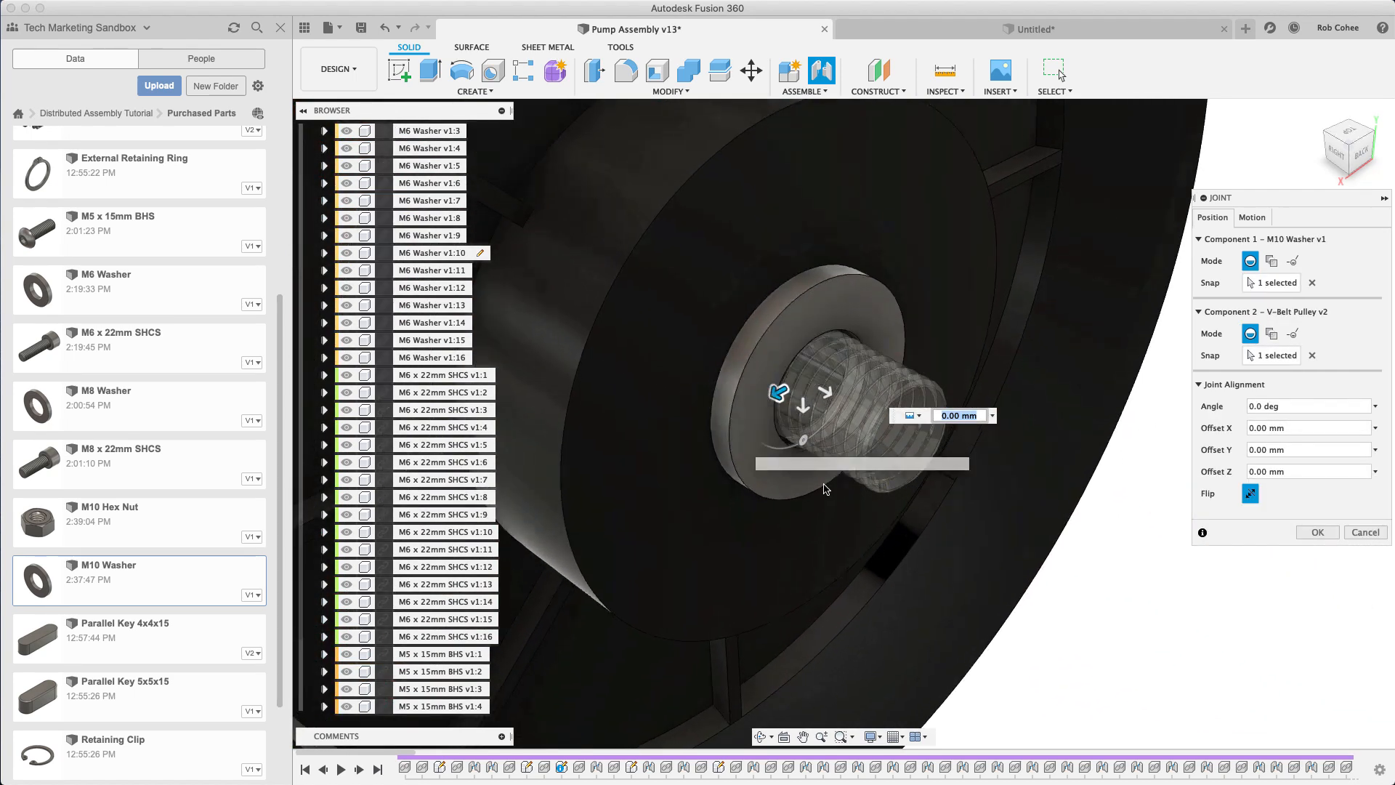
{"action": "left_click", "coordinate": [1312, 532]}
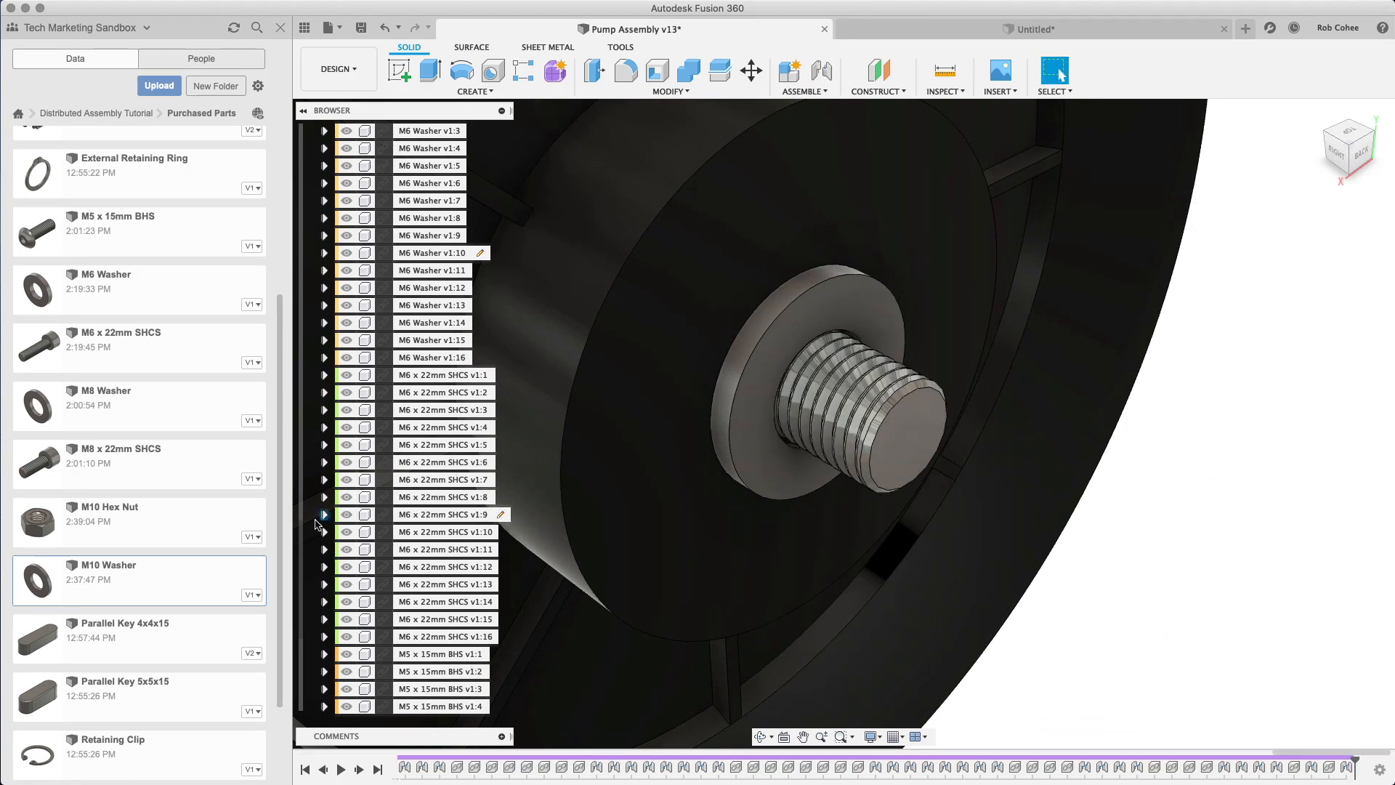
Step: Insert an M10 Hex Nut and move it -160 mm along Z to sit beside the pulley
{"action": "right_click", "coordinate": [175, 528]}
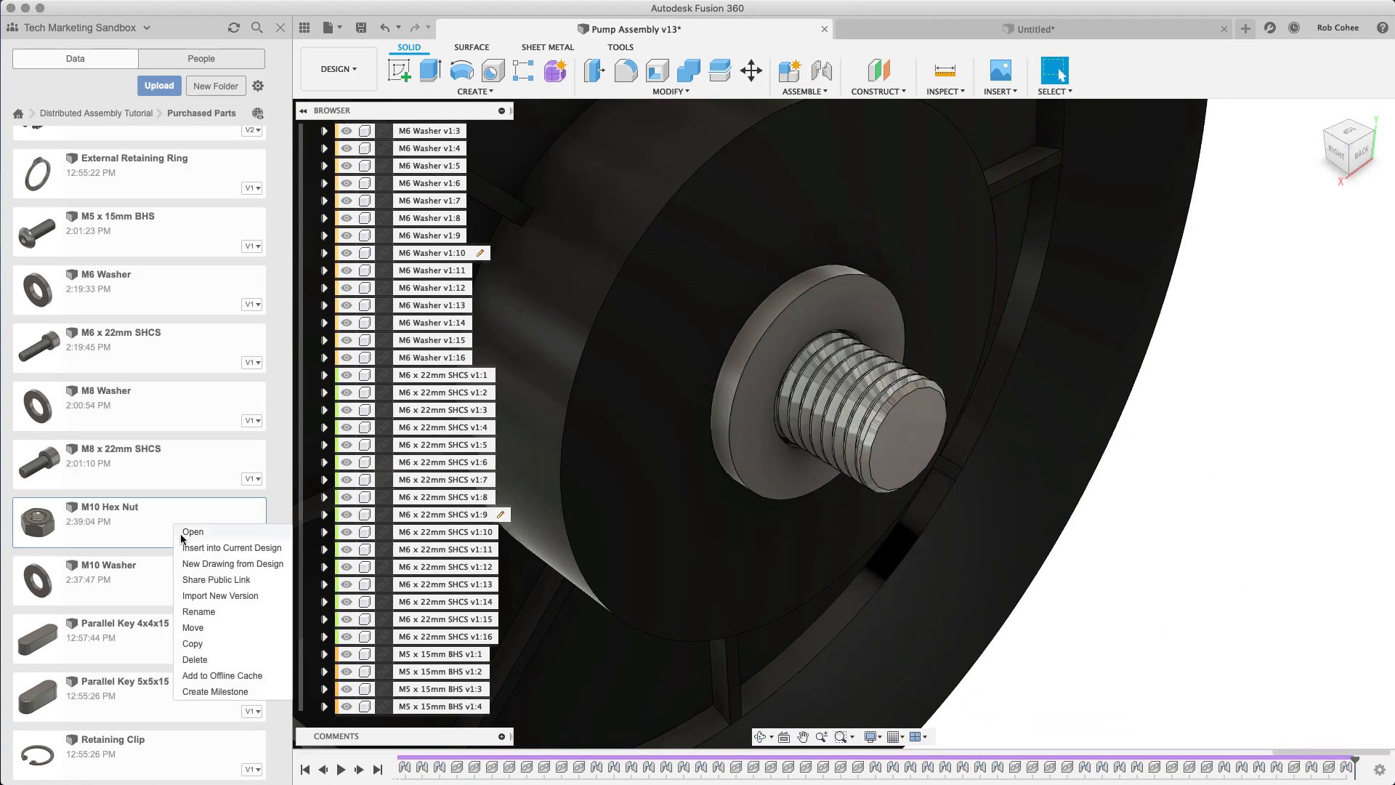
{"action": "left_click", "coordinate": [187, 547]}
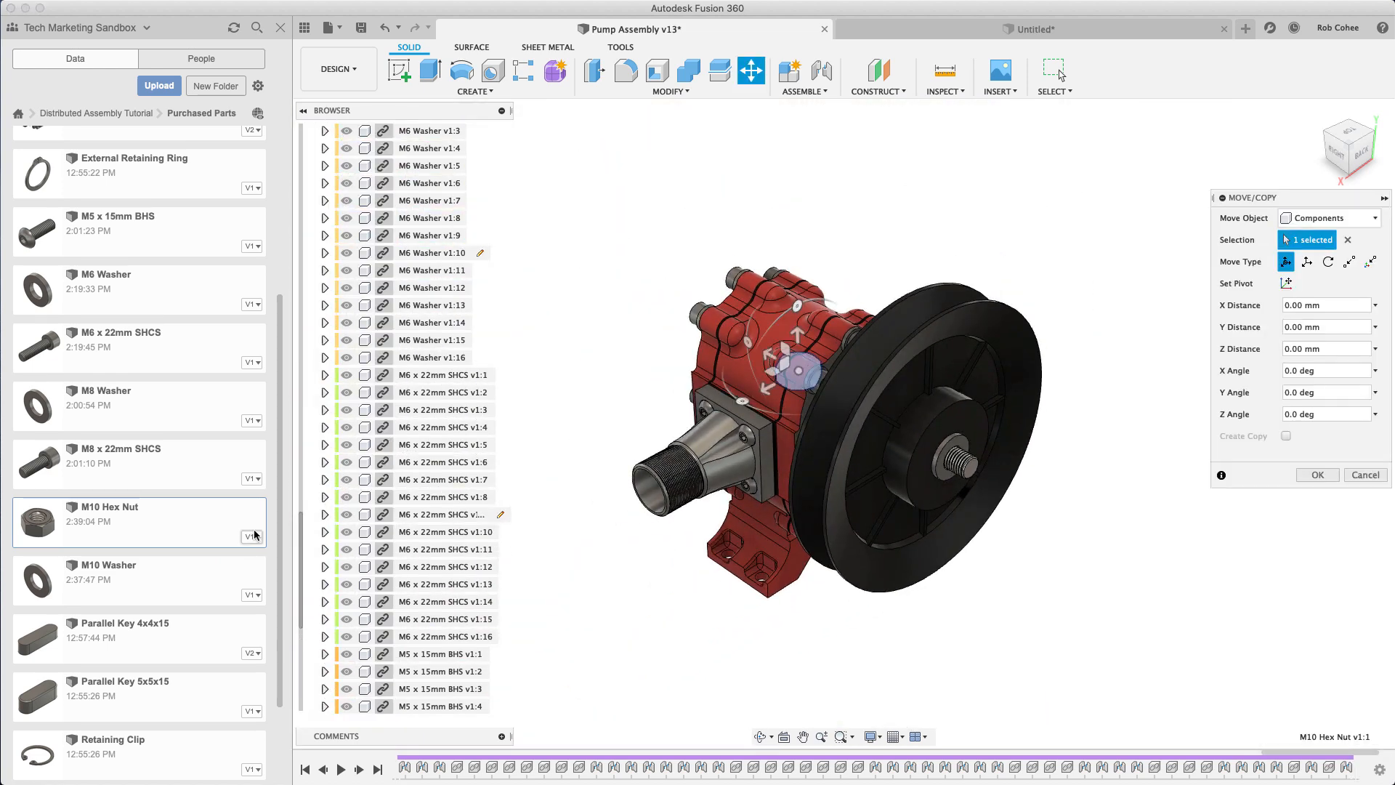
{"action": "left_click_drag", "start_coordinate": [801, 371], "coordinate": [1066, 483]}
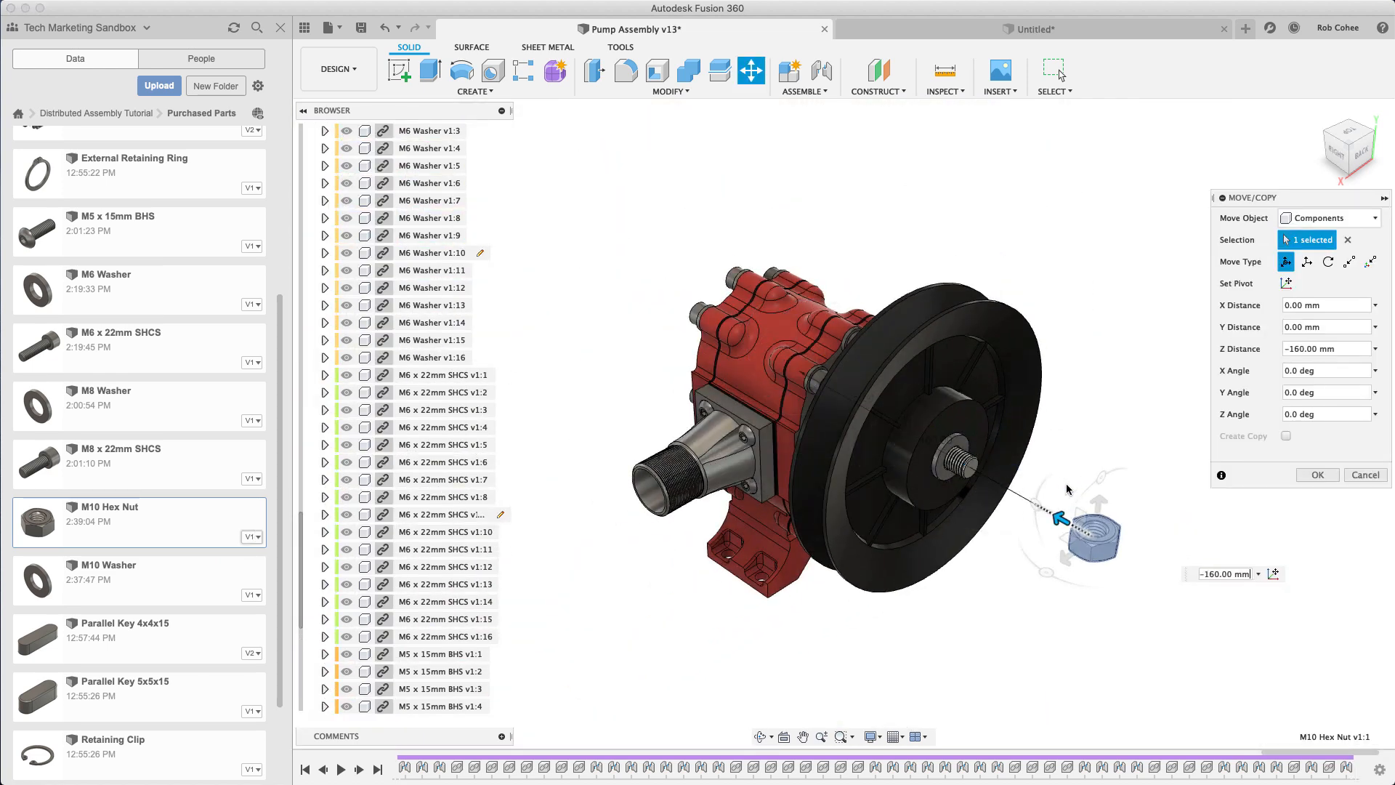
{"action": "left_click", "coordinate": [1319, 476]}
{"action": "scroll", "coordinate": [1203, 573], "scroll_direction": "up", "scroll_amount": 5}
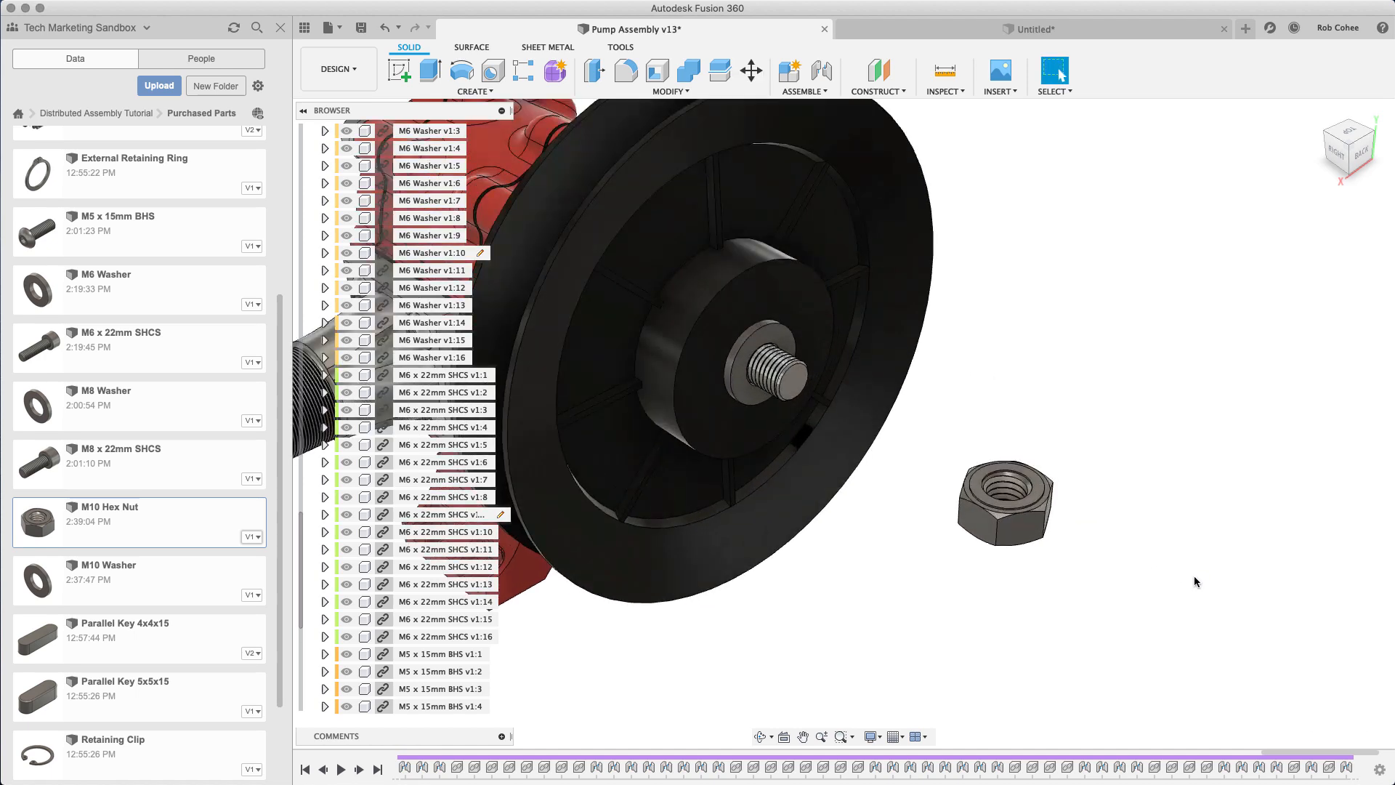
{"action": "middle_click_drag", "start_coordinate": [1086, 571], "coordinate": [1075, 492], "text": "shift"}
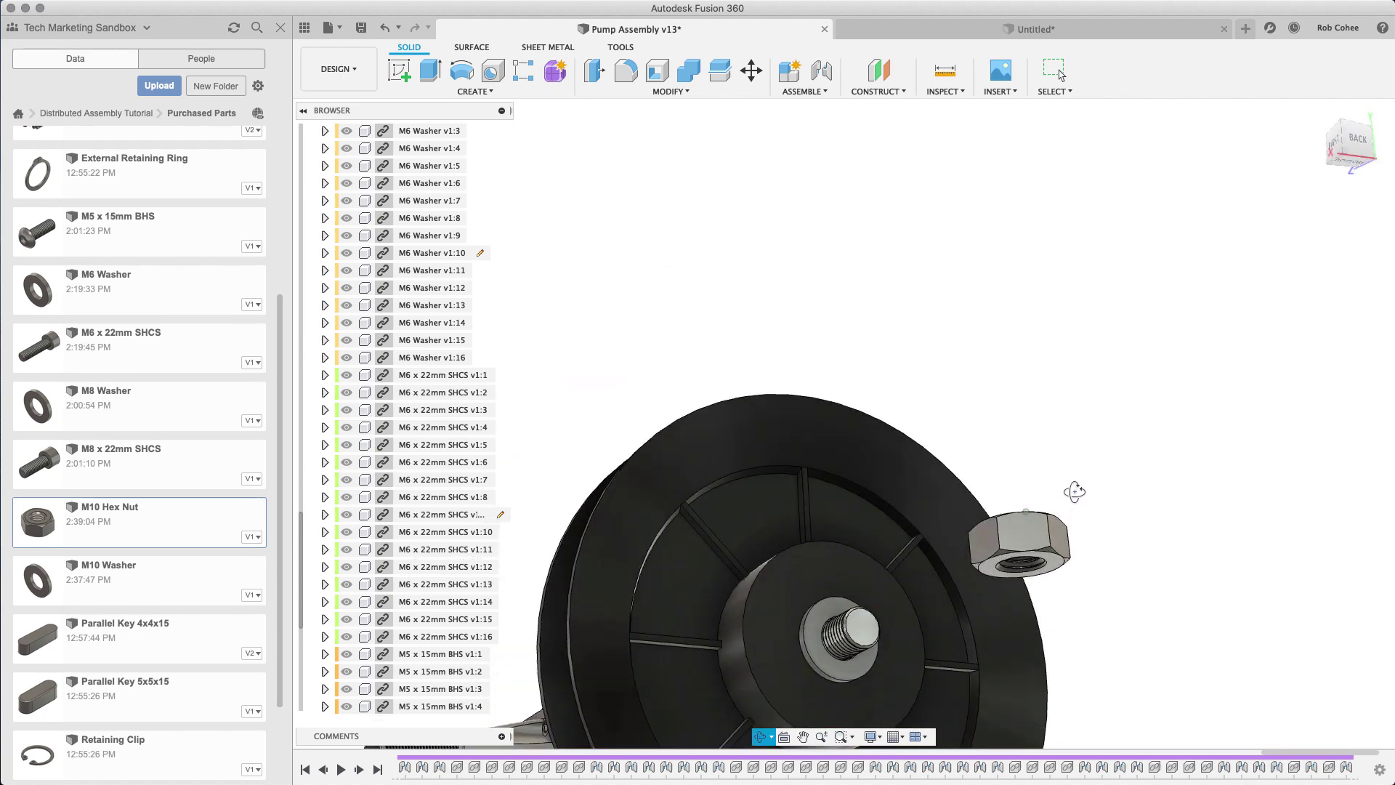
Step: Joint the M10 hex nut onto the M10 washer face at the pulley shaft end
{"action": "left_click", "coordinate": [814, 73]}
{"action": "left_click", "coordinate": [1040, 575]}
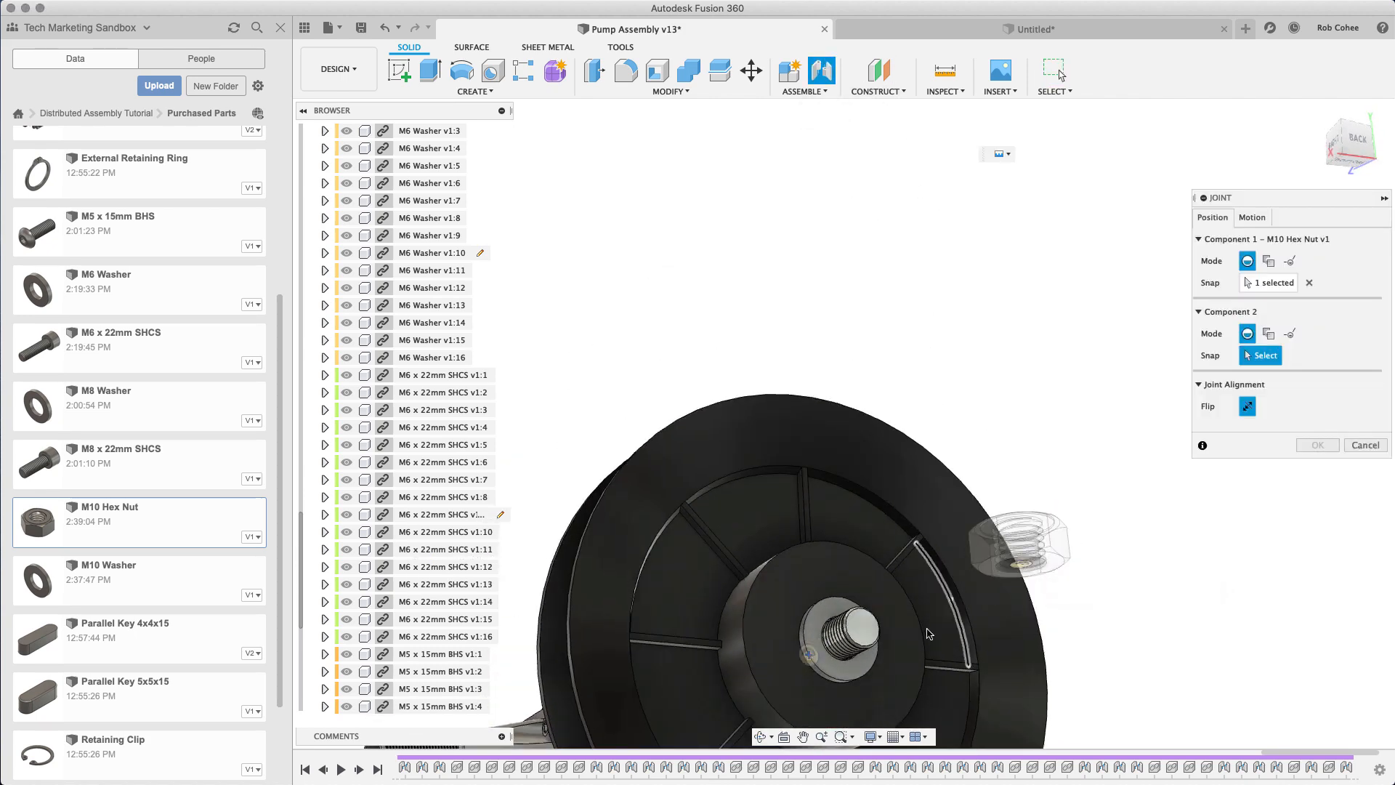
{"action": "scroll", "coordinate": [824, 662], "scroll_direction": "up", "scroll_amount": 5}
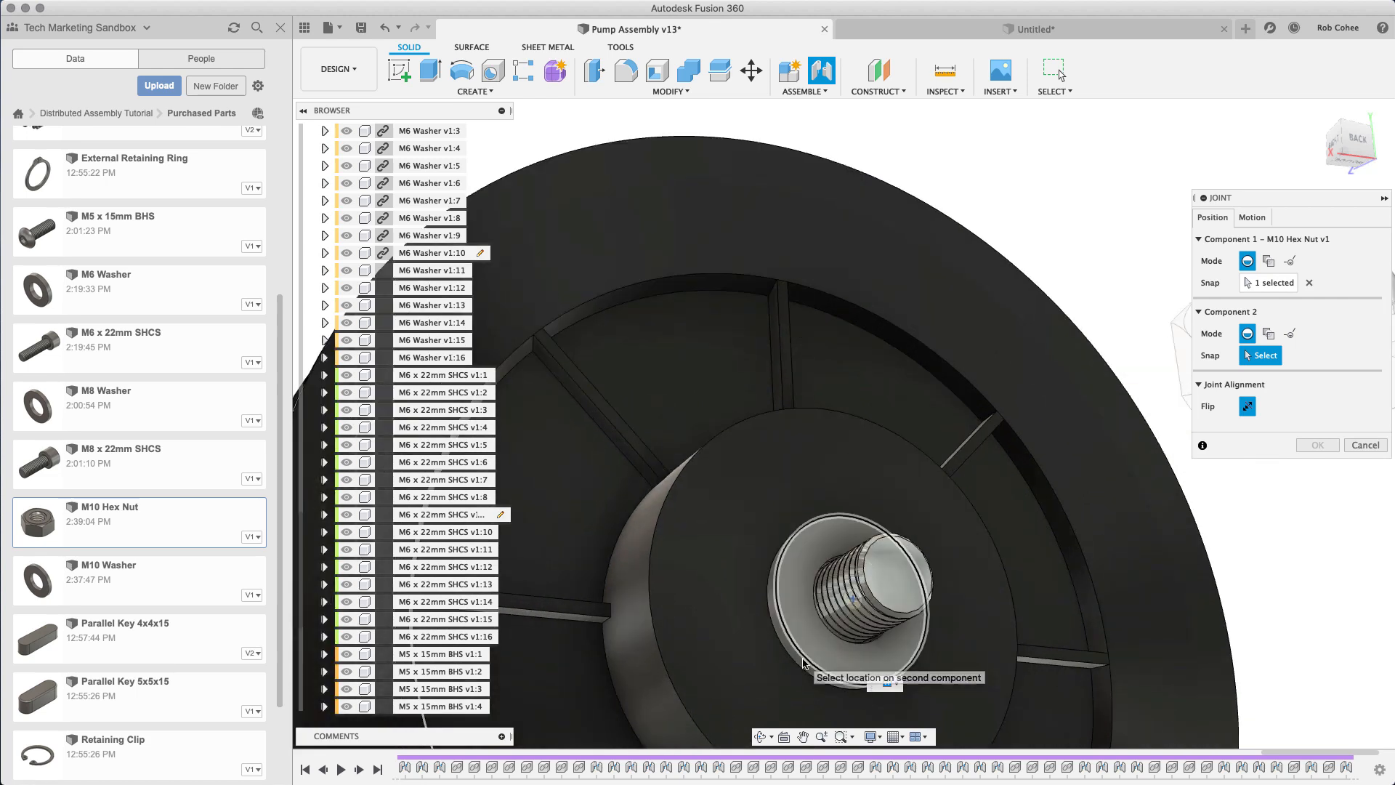
{"action": "left_click", "coordinate": [818, 653]}
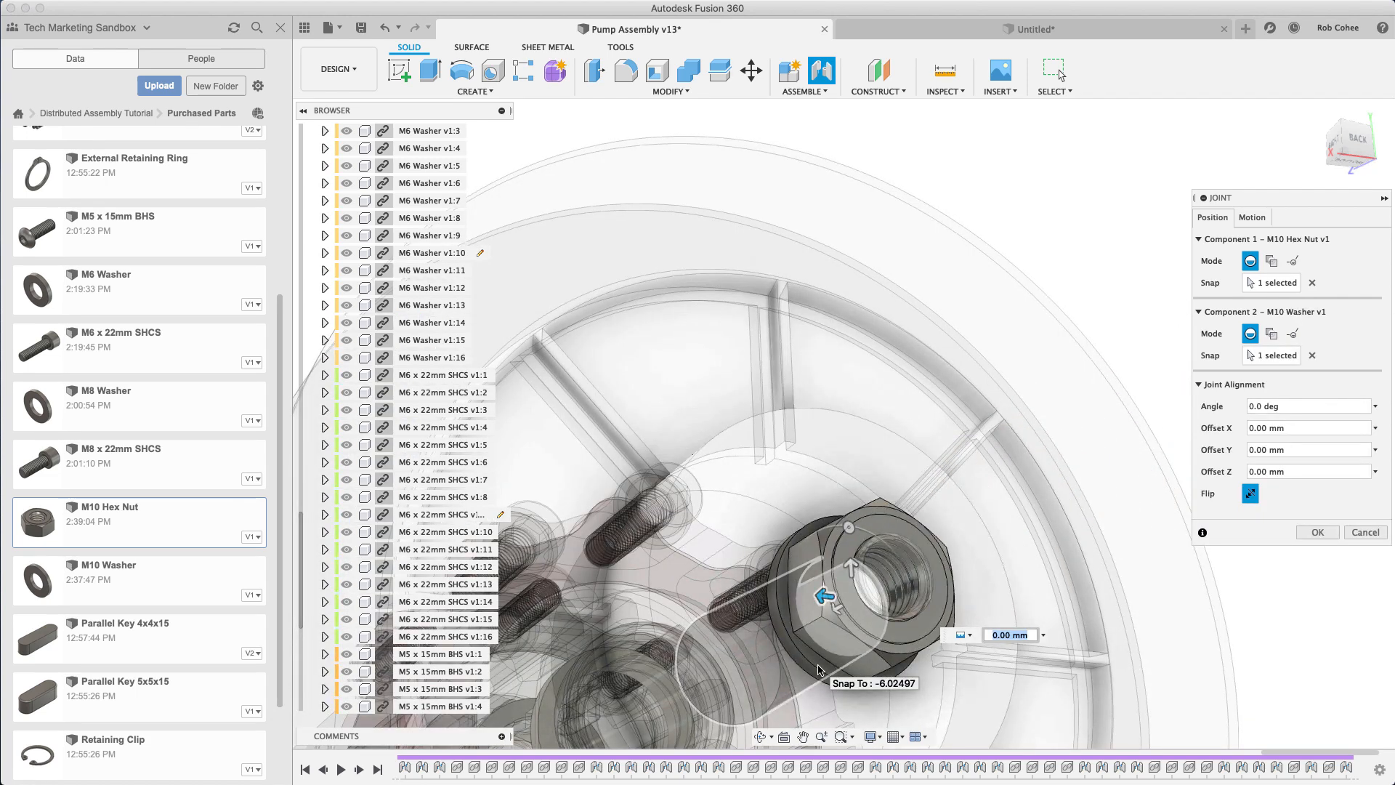
{"action": "left_click", "coordinate": [1317, 532]}
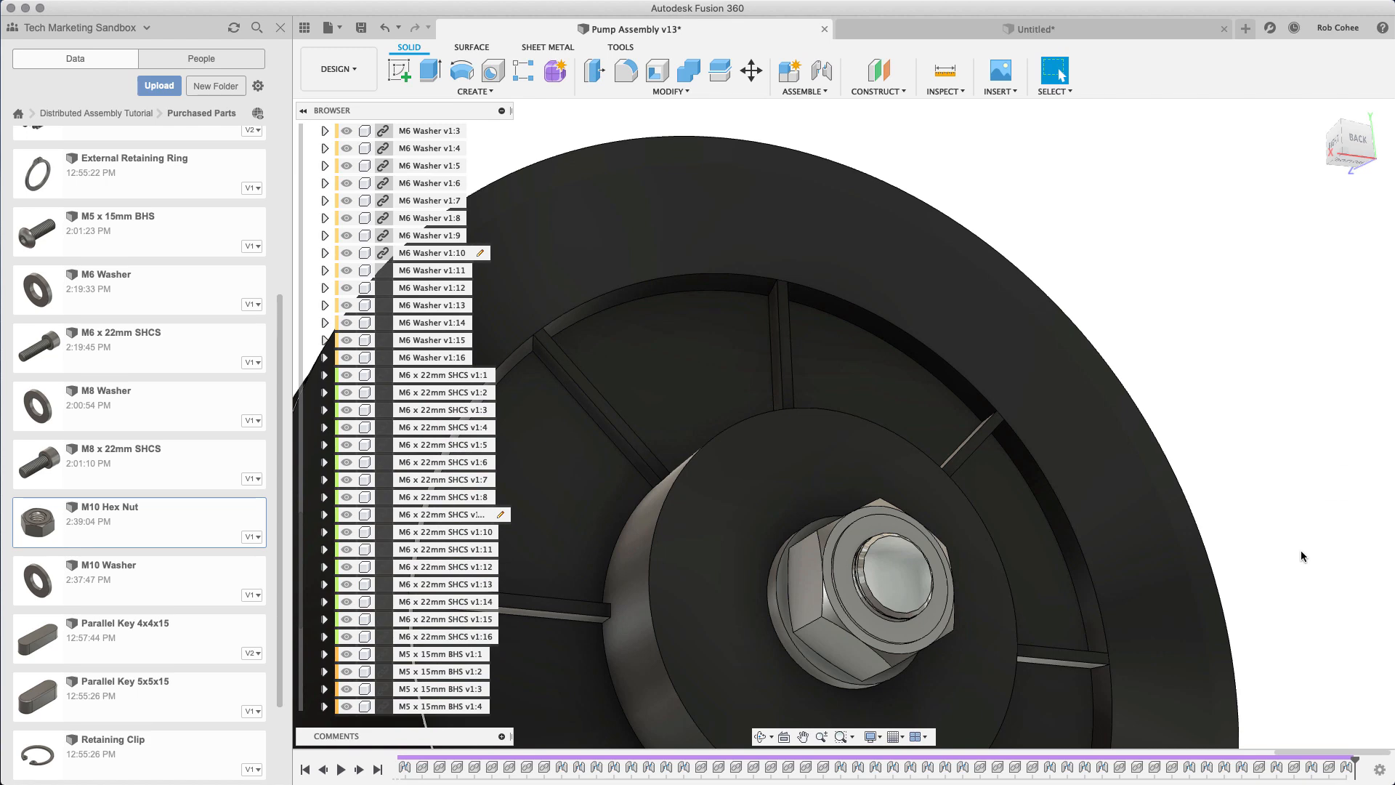
{"action": "left_click", "coordinate": [1307, 110]}
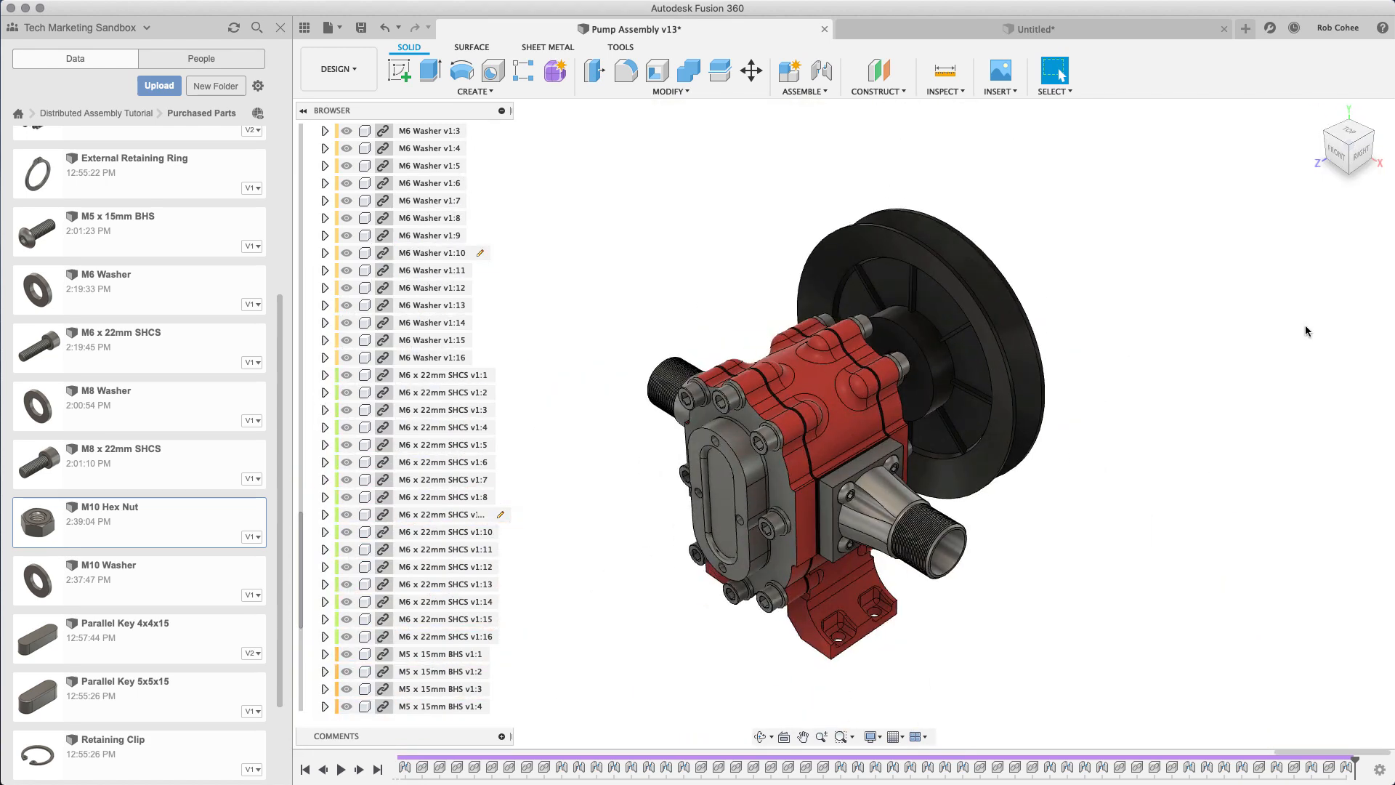